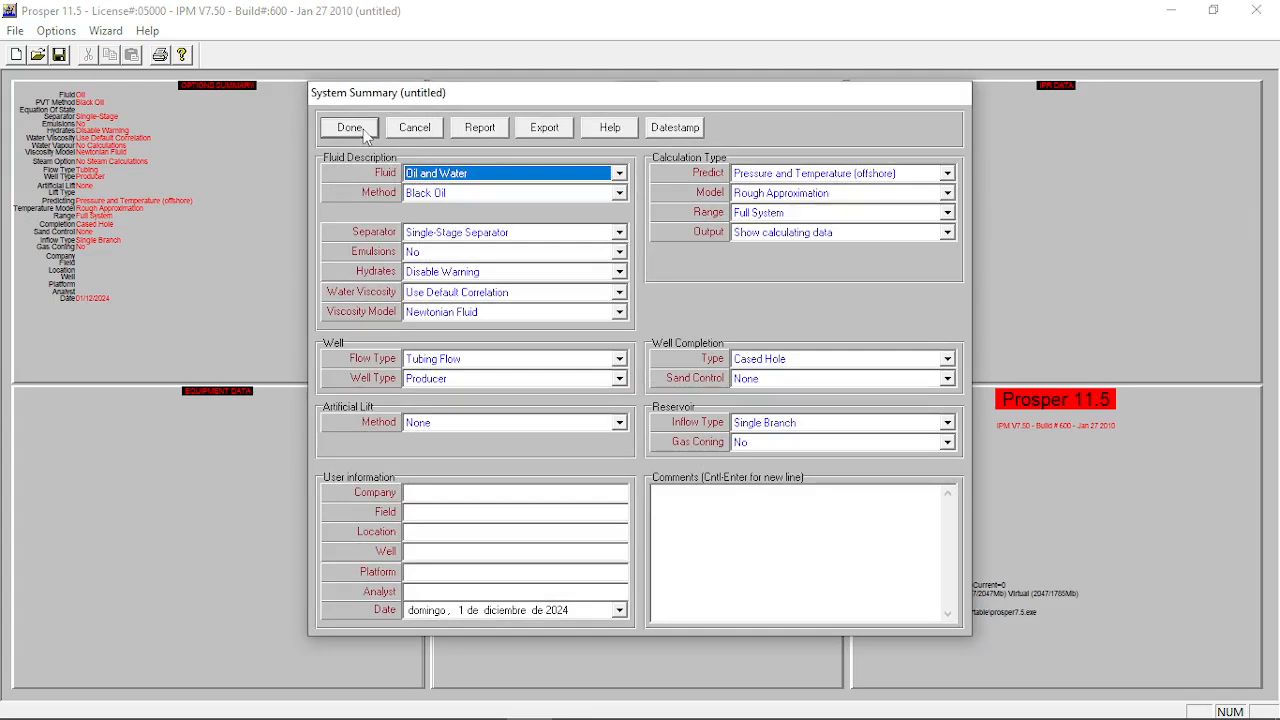
Accept the system summary and enter the PVT inputs: solution GOR 430 scf/STB, oil gravity 34 API, gas gravity 0.73, water salinity 85000 ppm
click(363, 130)
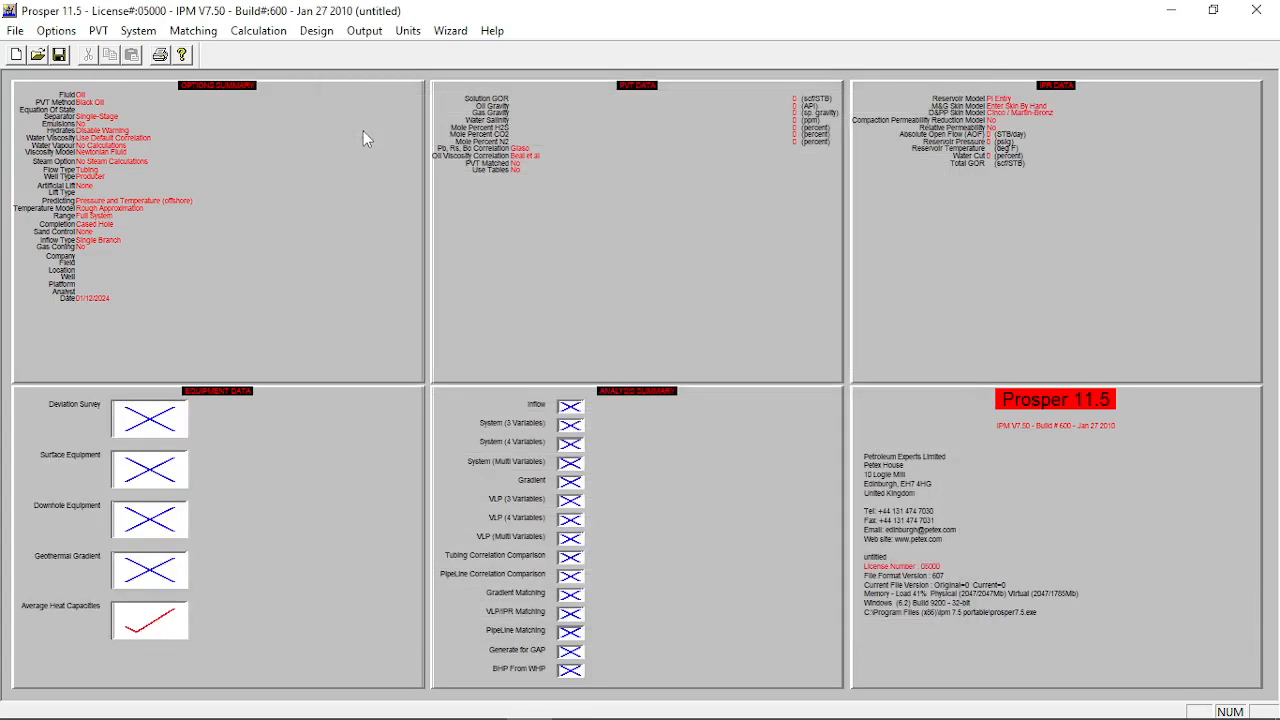
double_click(604, 219)
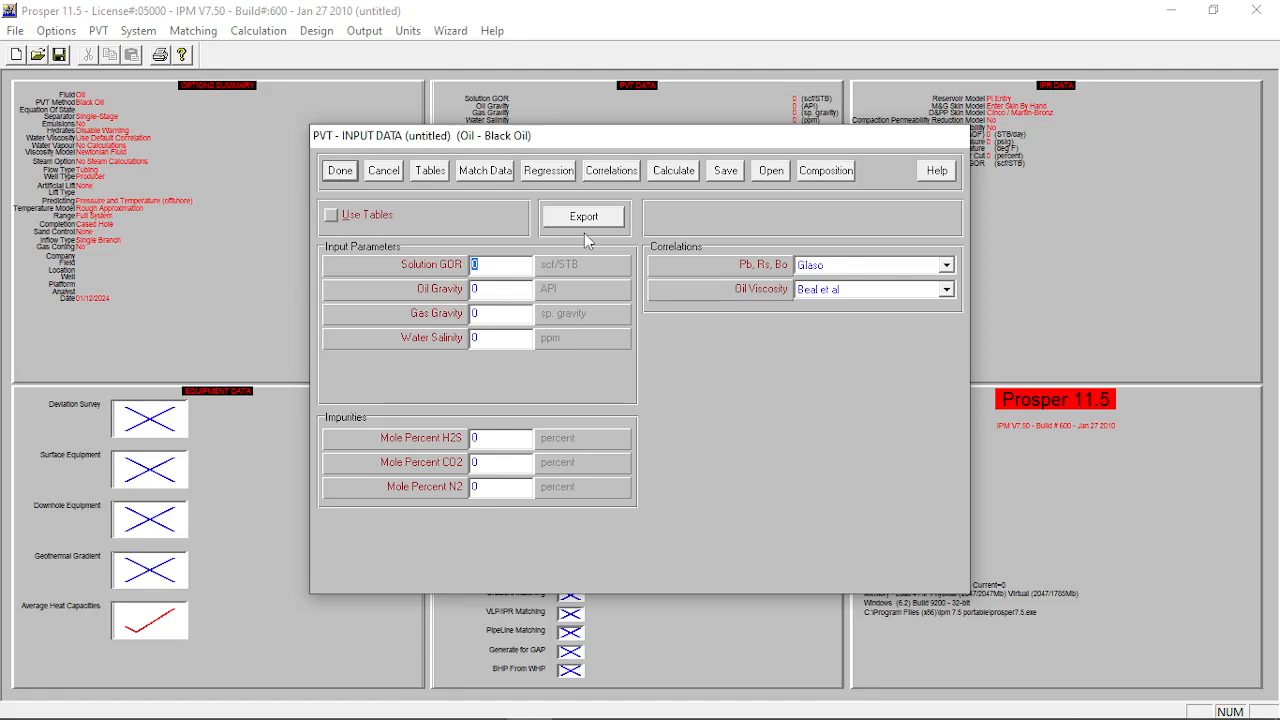
text(430)
key(Tab)
text(34)
key(Tab)
text(0.73)
key(Tab)
text(85000)
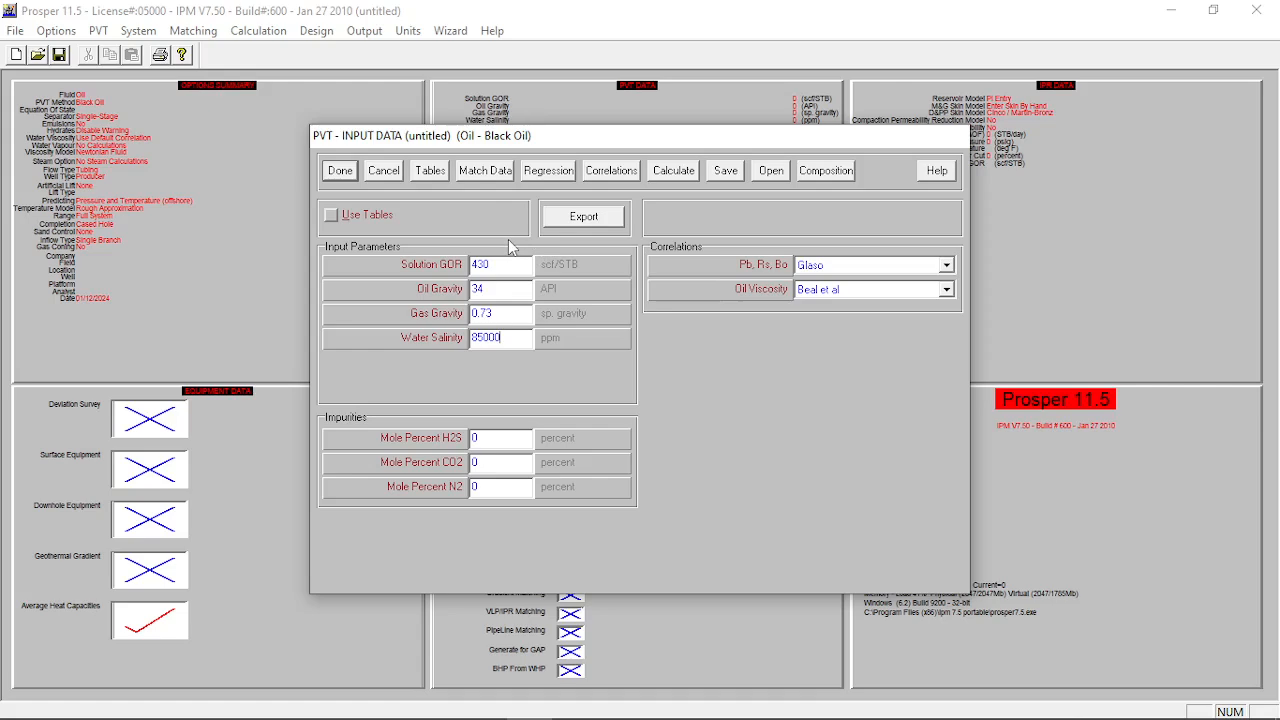
Set the PVT match data temperature to 163 deg F and the bubble point to 2235 psig
click(488, 174)
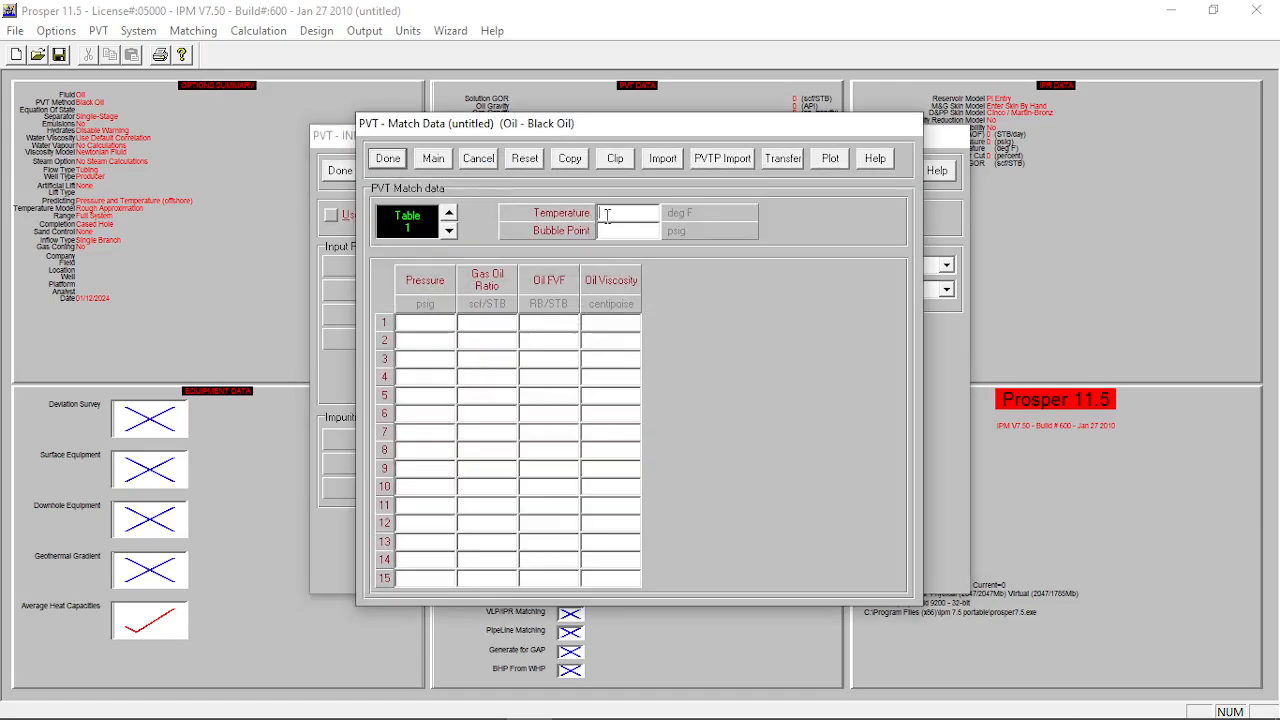
text(163)
key(Tab)
text(2235)
Fill the first three match data rows with pressures 2571, 2235 and 1522 psig and gas oil ratios 430, 430 and 281 scf/STB
click(423, 323)
text(2571)
text(2235)
text(1522)
text(430)
text(430)
key(Return)
text(2)
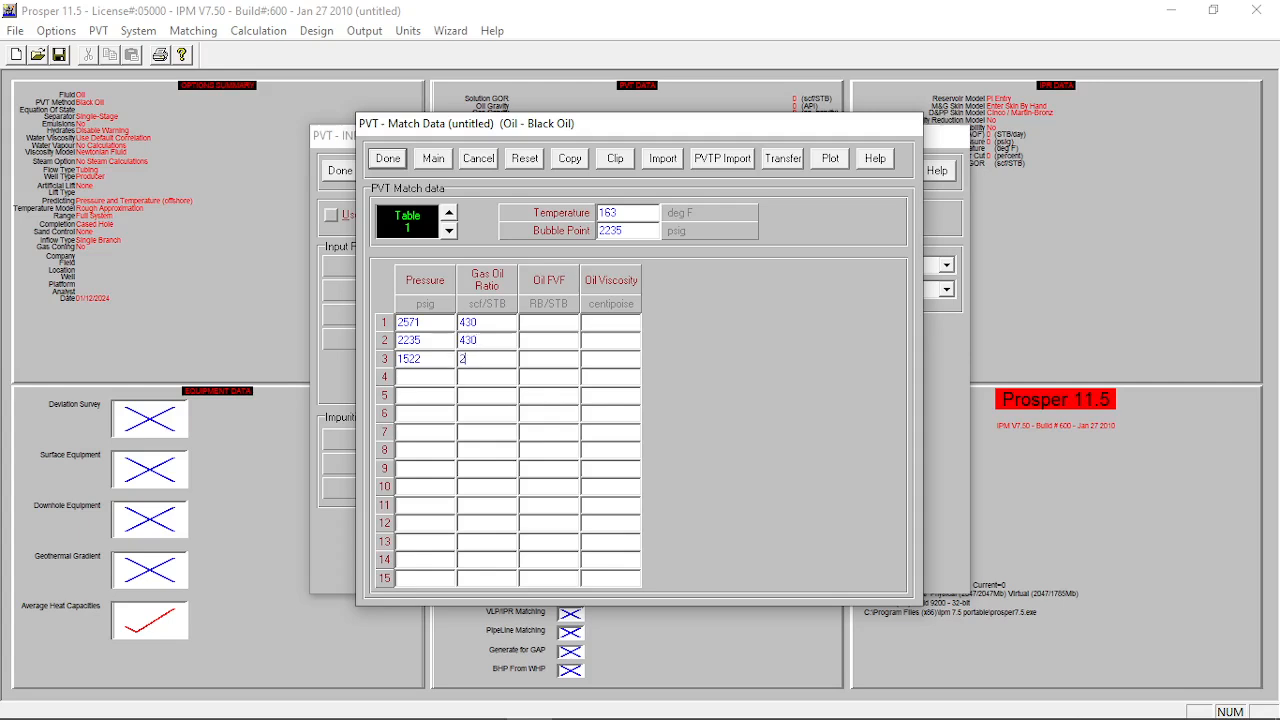
text(81)
Enter oil FVF 1.204, 1.209 and 1.139 for the three pressures and oil viscosity 0.87 and 0.84 for the first two, and accept the match data
click(548, 322)
text(1.204)
text(1.209)
text(1.1)
text(39)
click(615, 320)
text(0.87)
click(612, 336)
text(0.84)
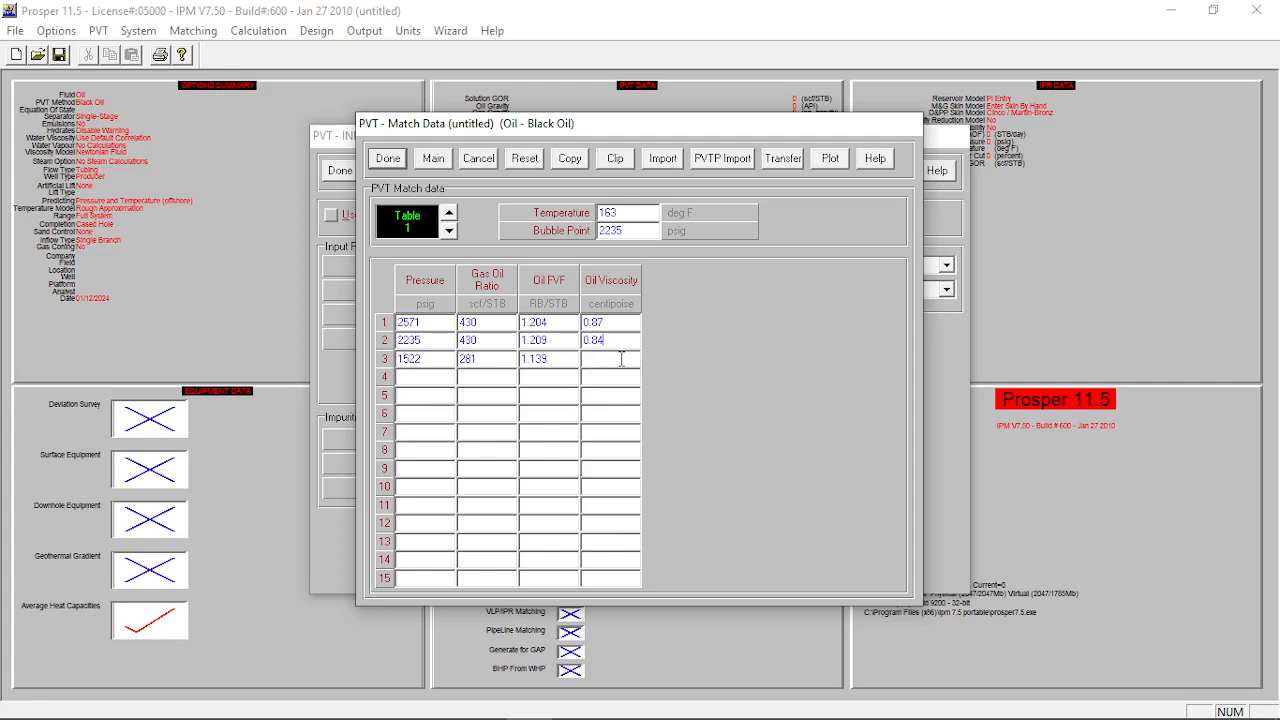
click(389, 162)
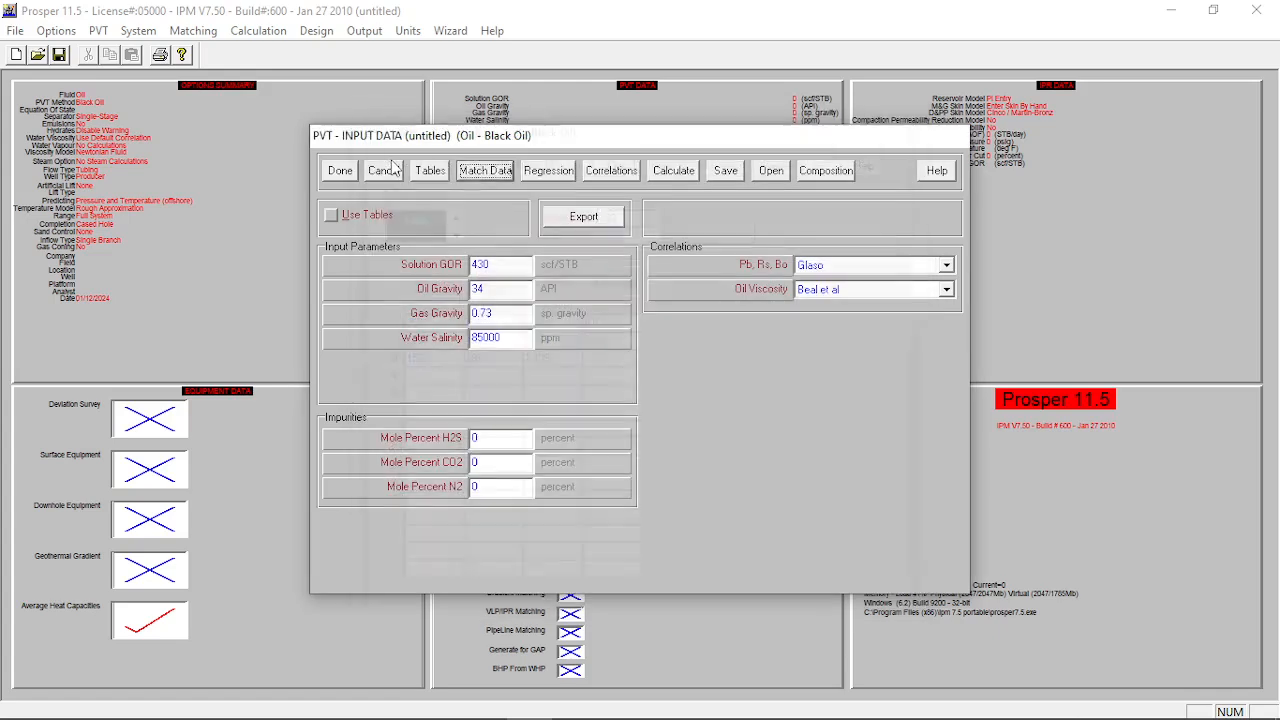
Run the PVT regression matching all correlations and review the resulting correlation parameters
click(548, 176)
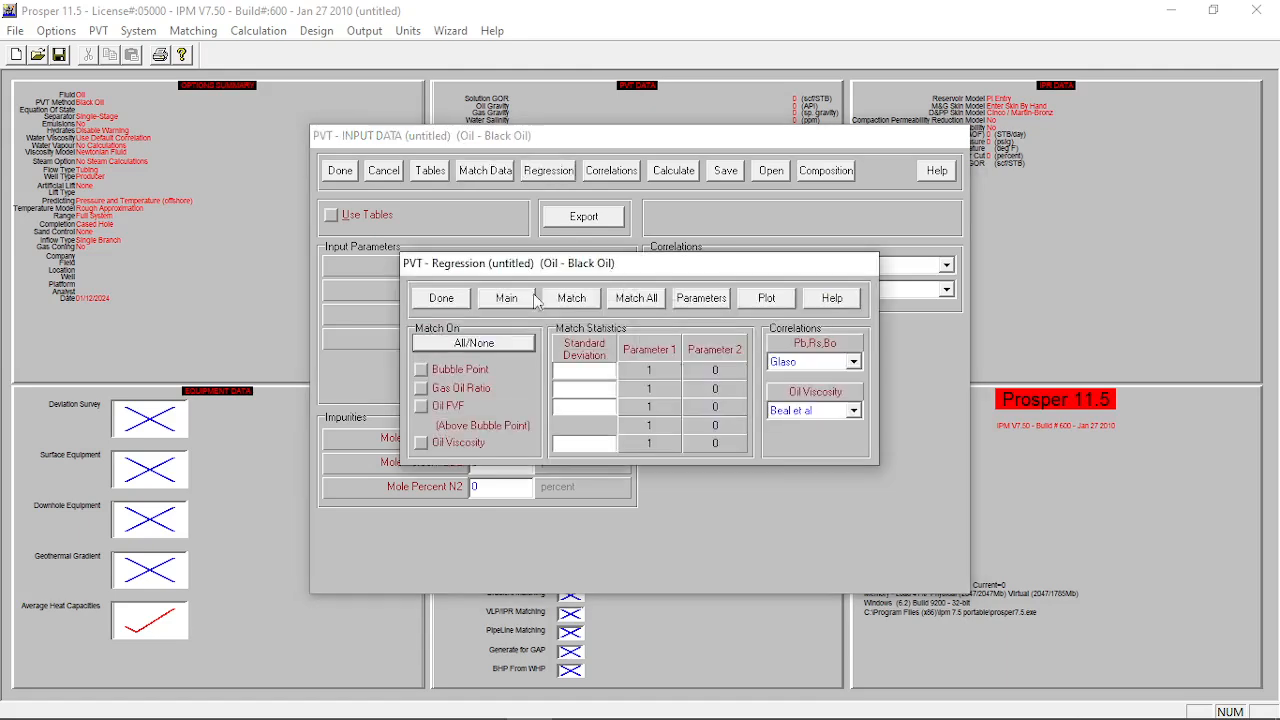
click(646, 310)
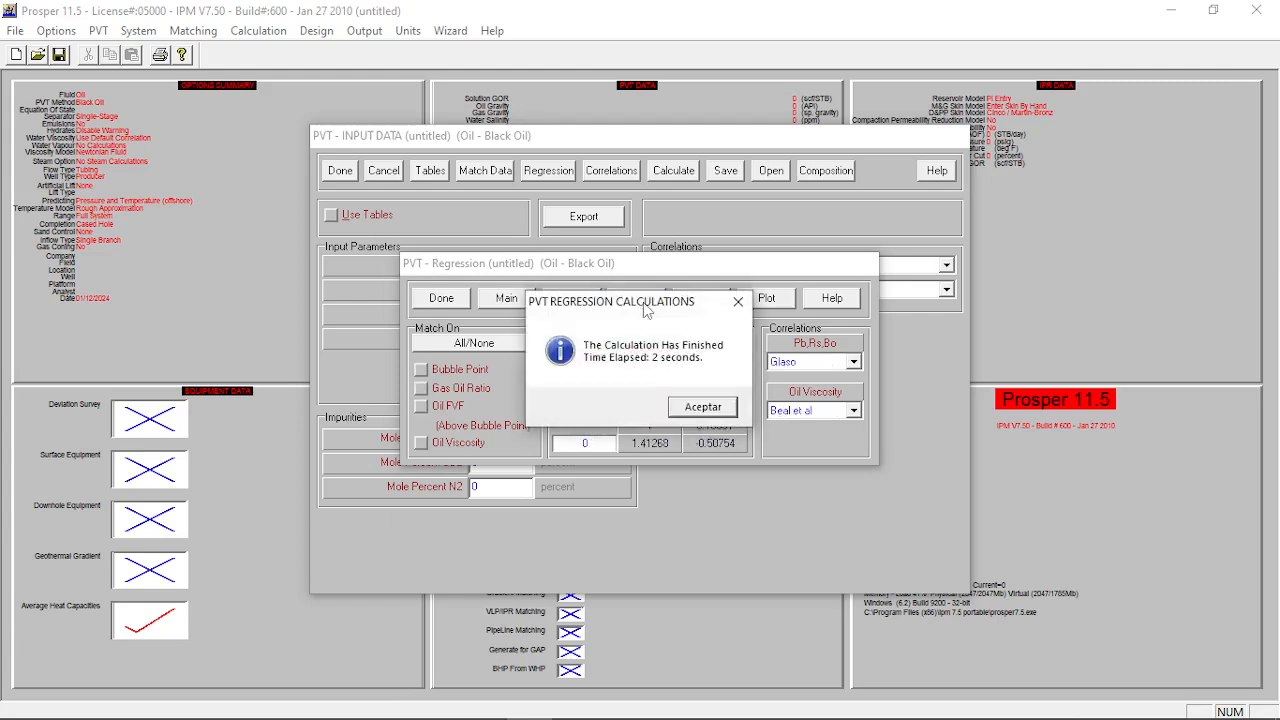
click(701, 407)
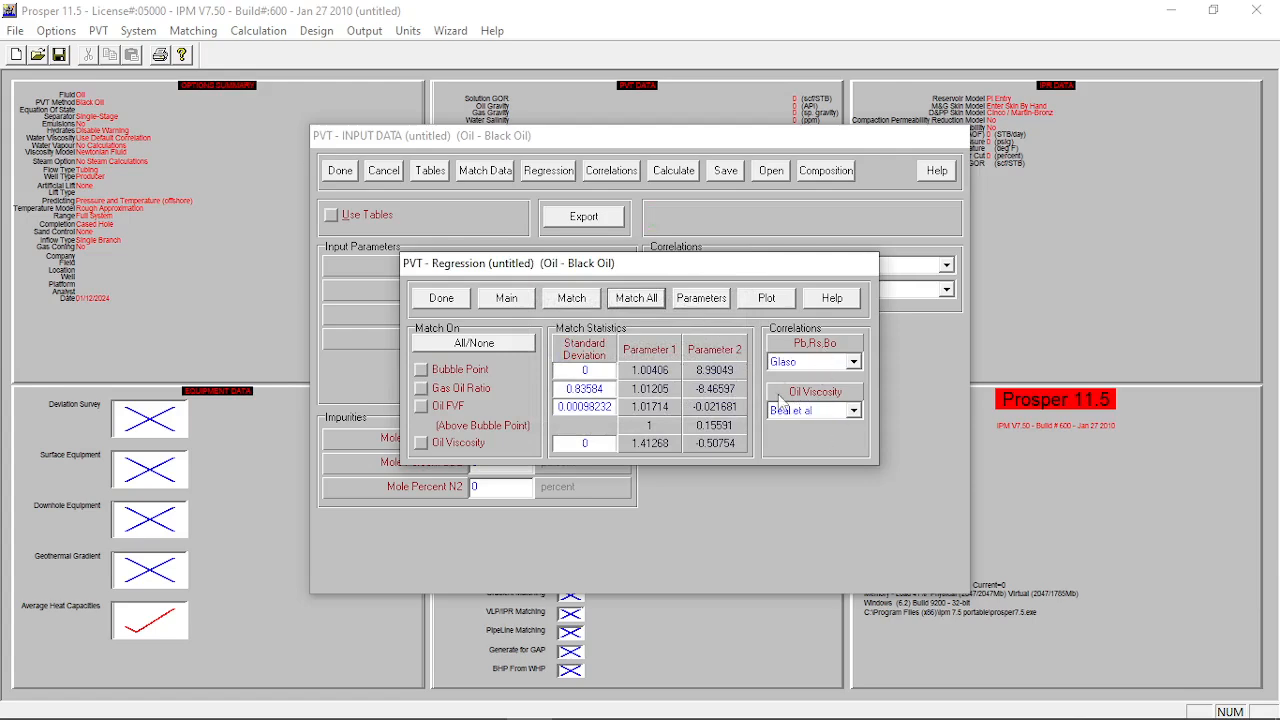
click(708, 301)
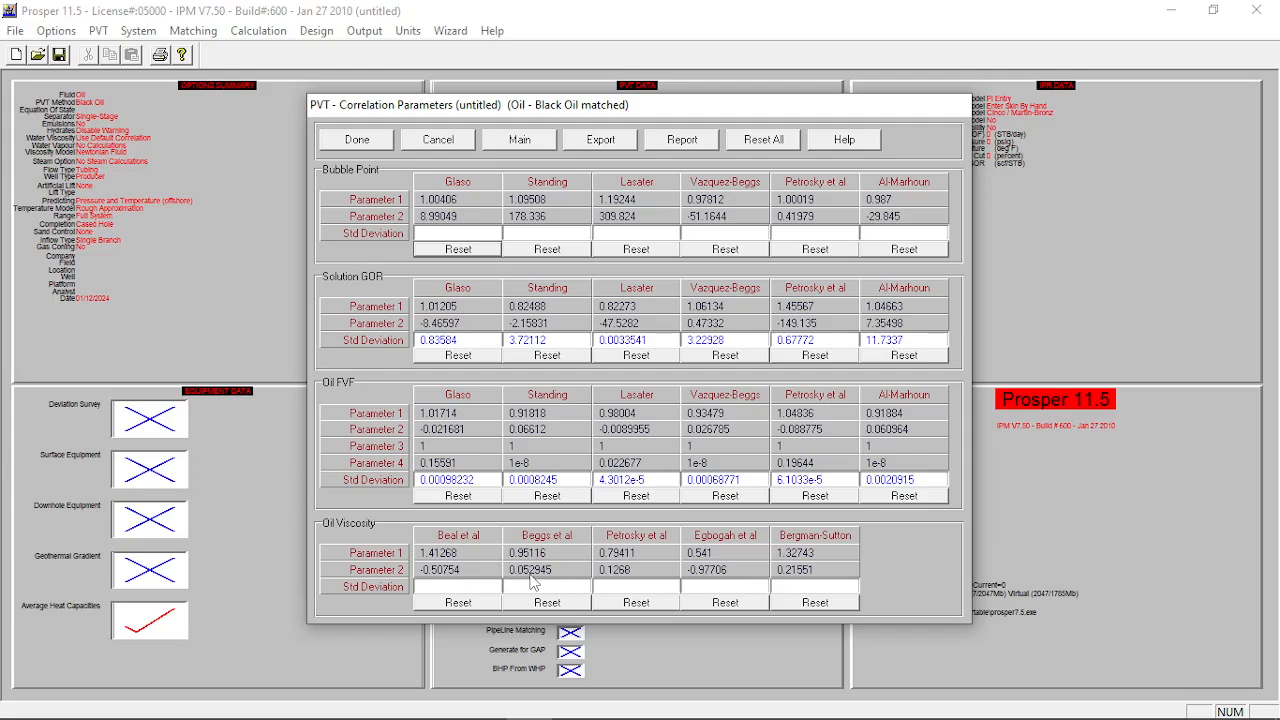
click(360, 140)
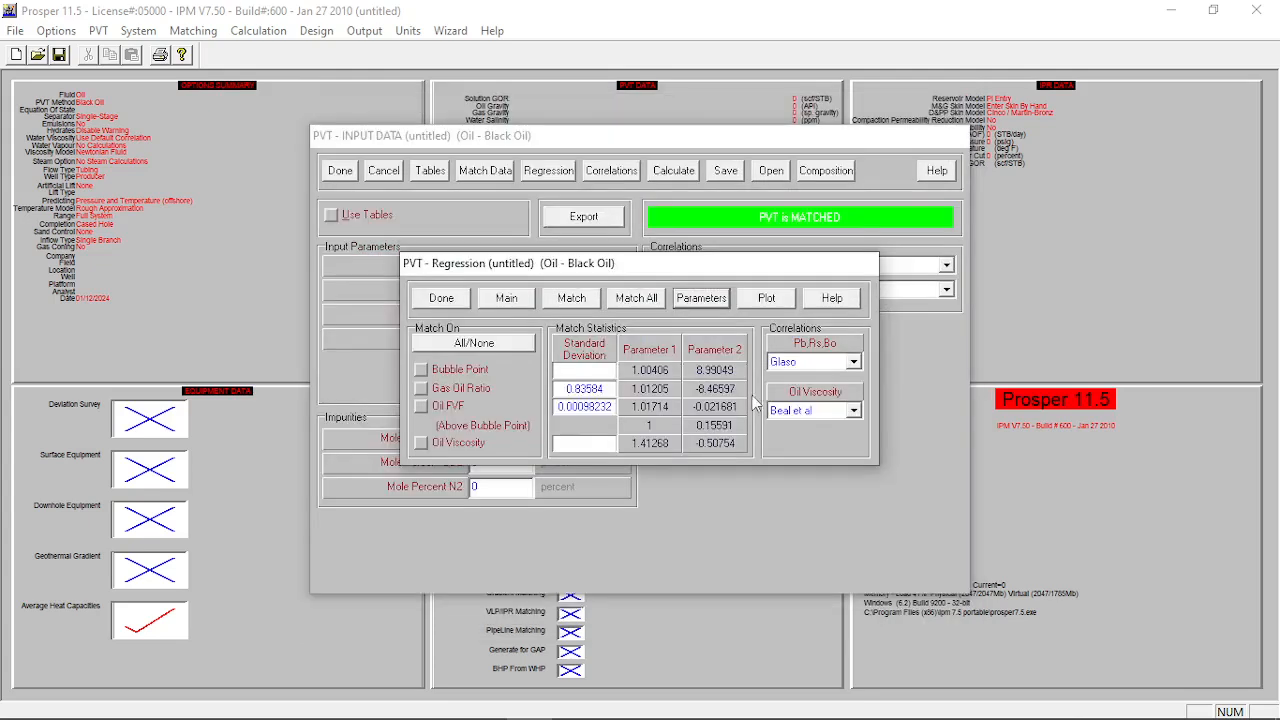
Choose Beggs et al as the oil viscosity correlation and finish the PVT input
click(804, 412)
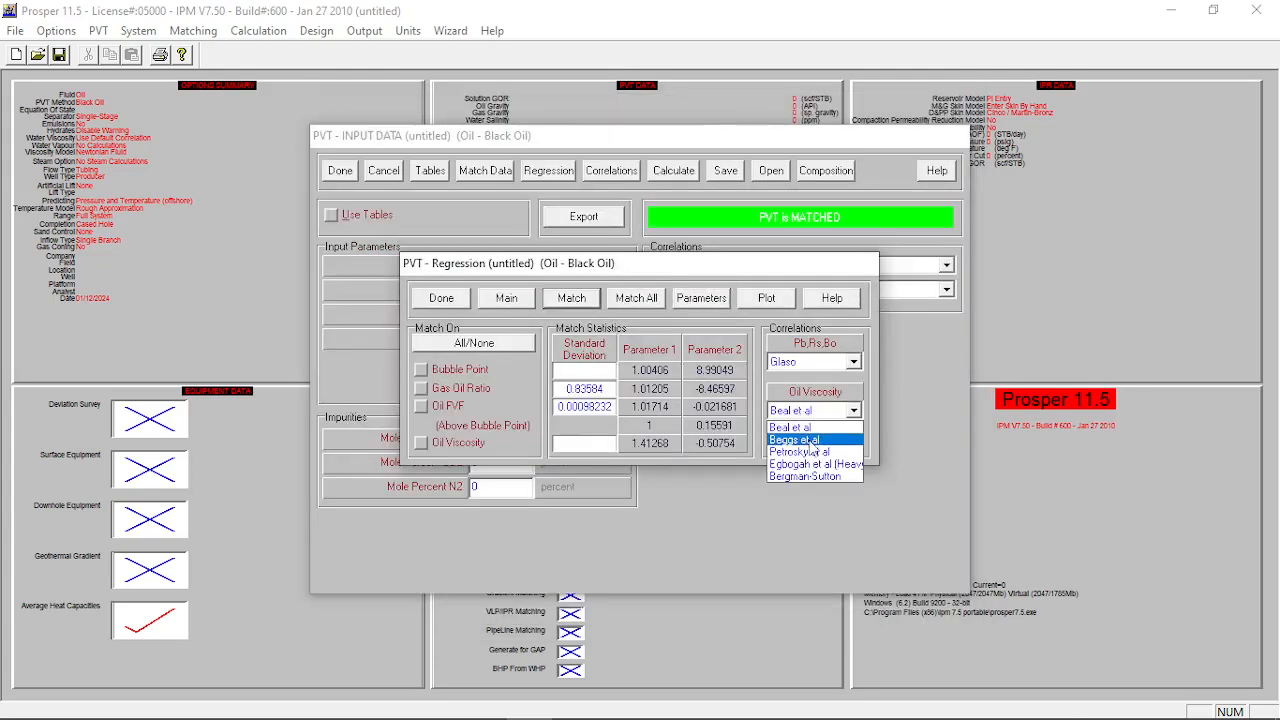
click(809, 439)
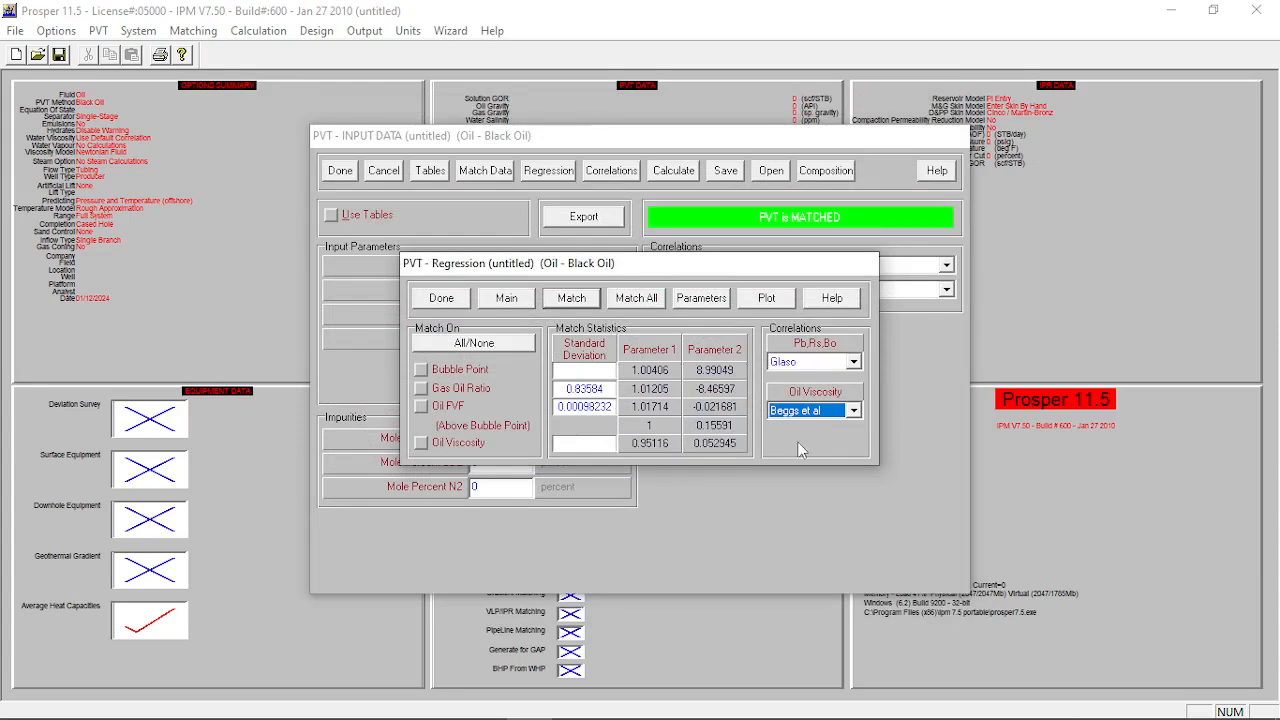
click(448, 298)
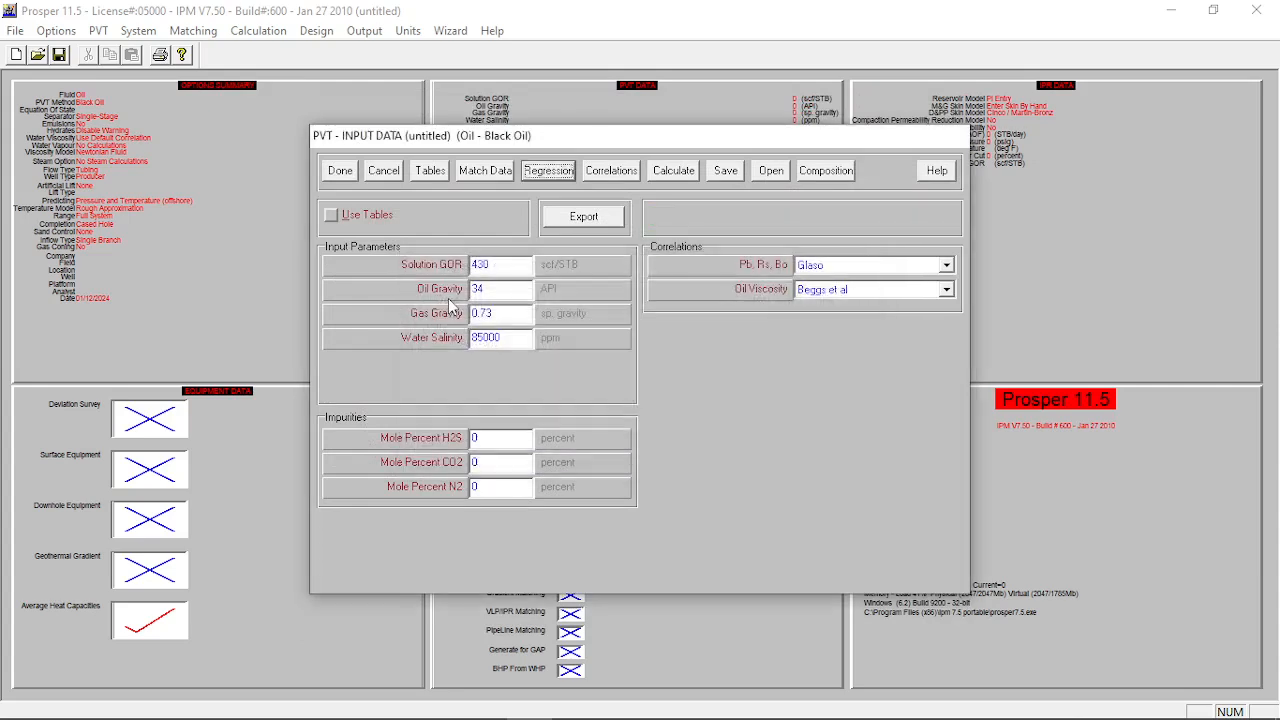
click(341, 171)
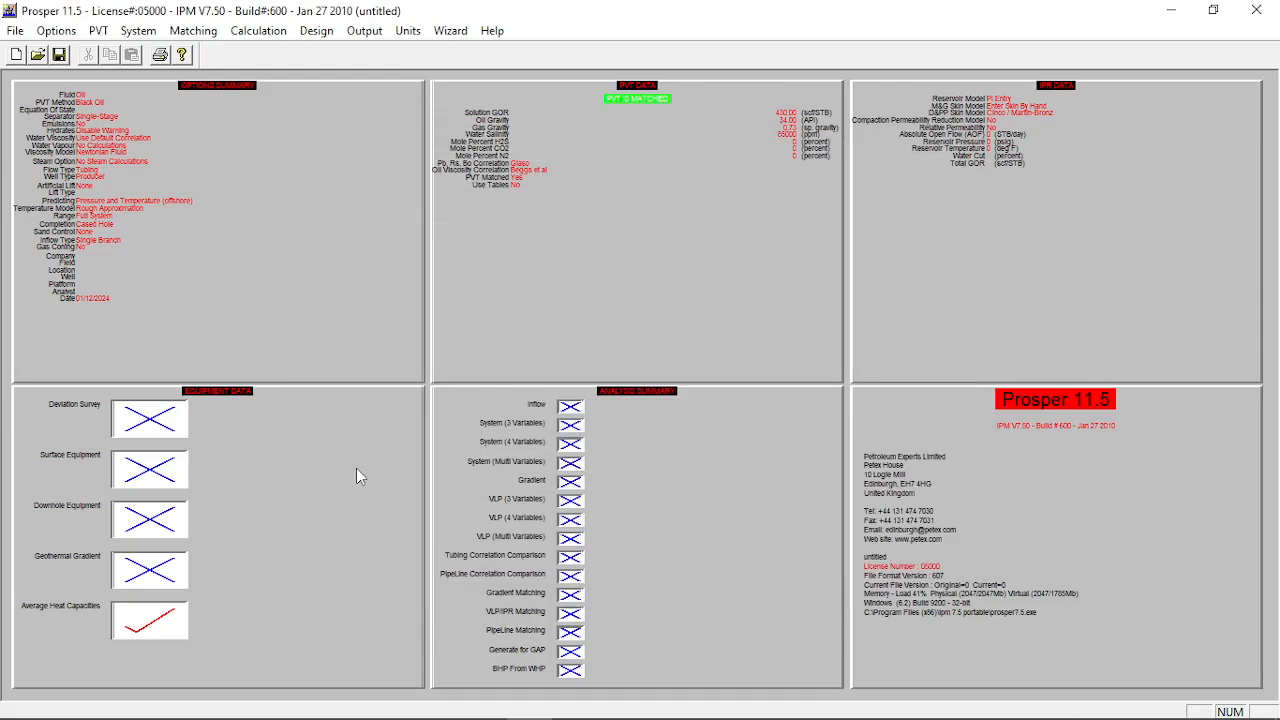
Start editing the equipment data for every category except Surface Equipment
click(301, 472)
click(634, 250)
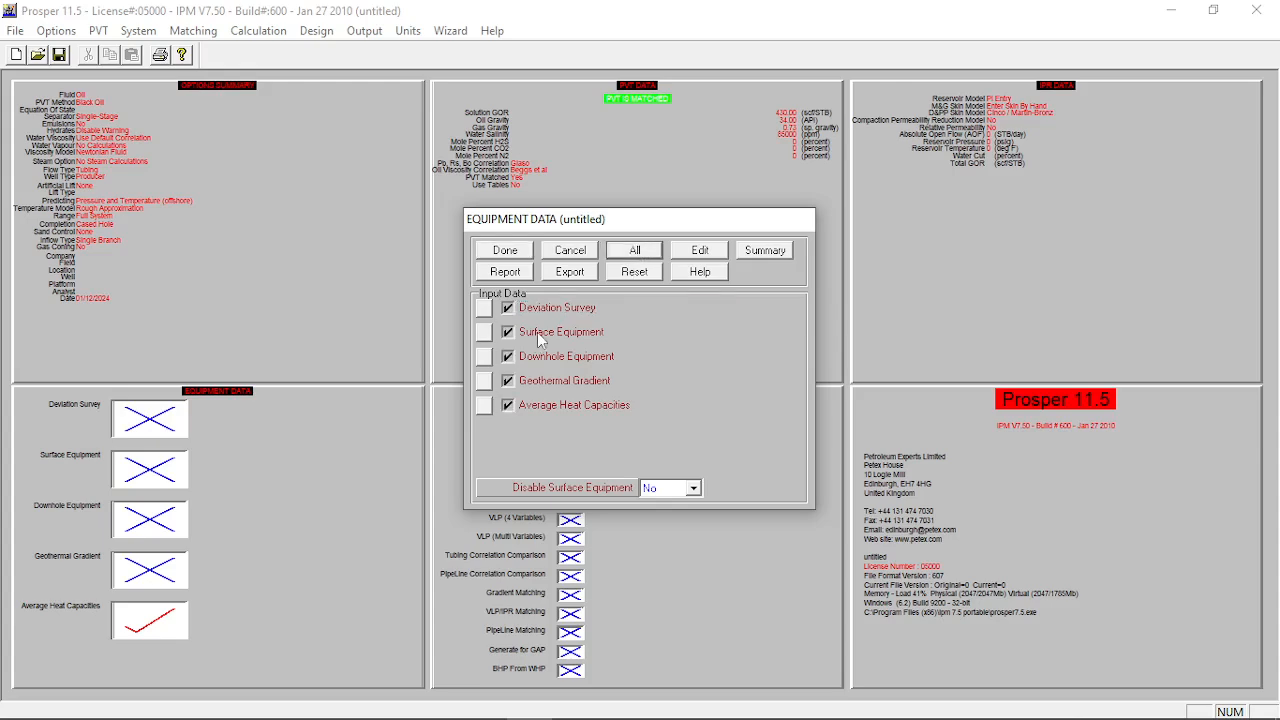
click(542, 335)
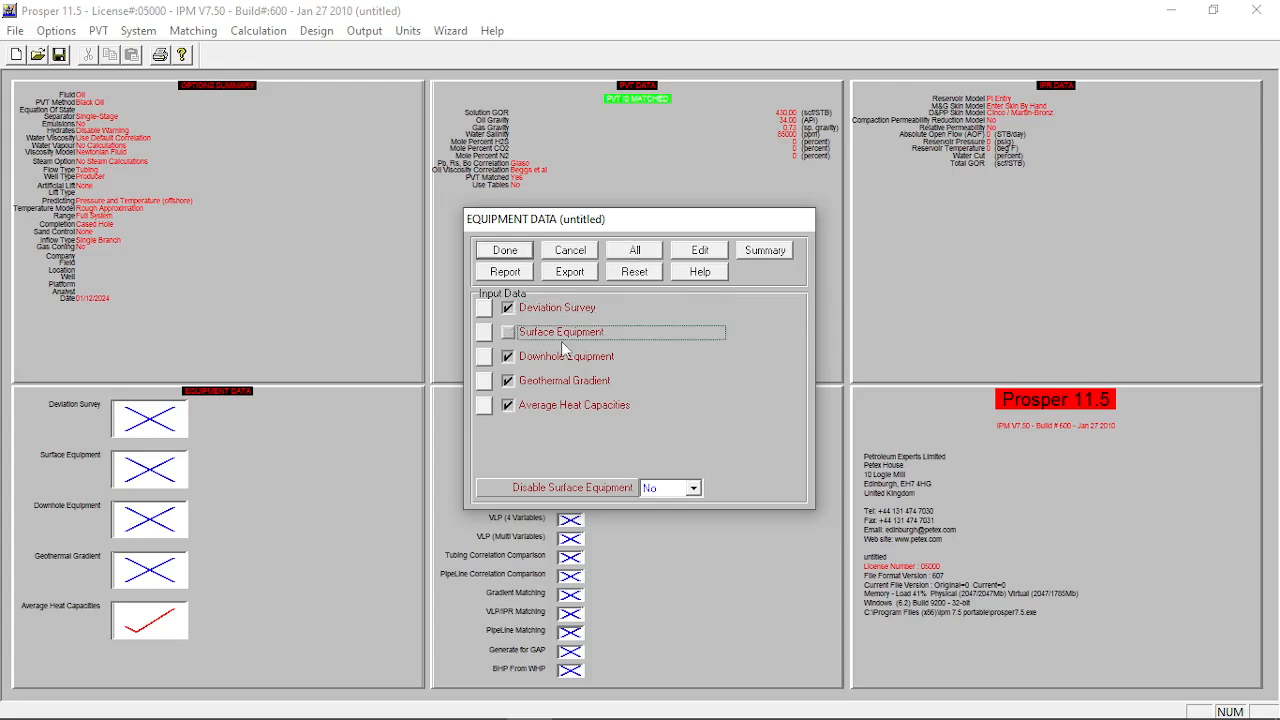
click(700, 250)
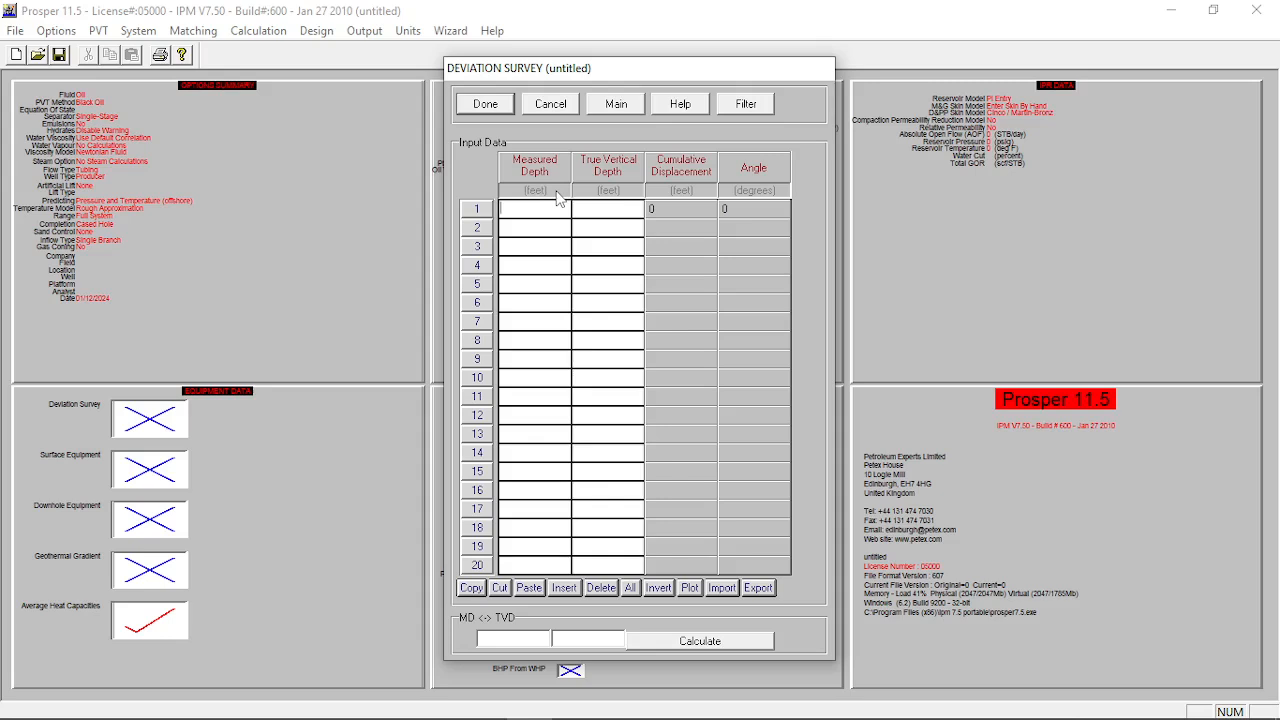
Set the deviation survey's depth unit to metres and enter 0 for both measured and true vertical depth in the first row
click(558, 198)
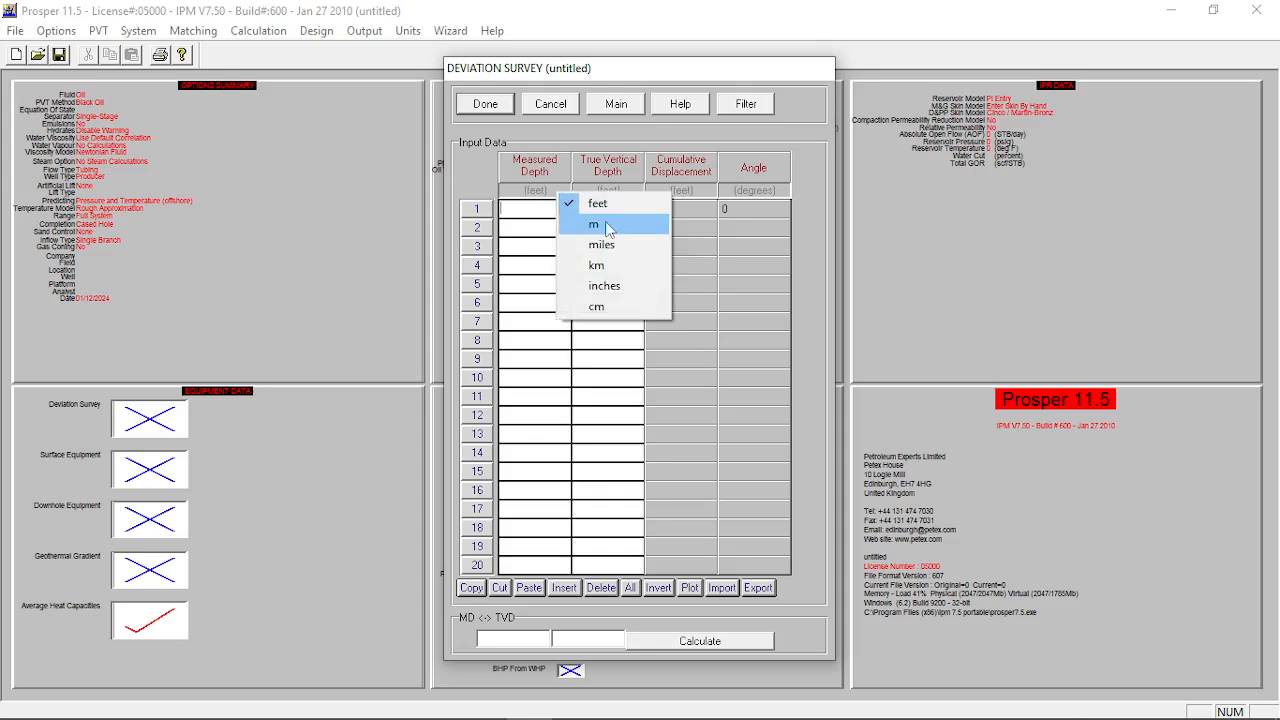
click(648, 226)
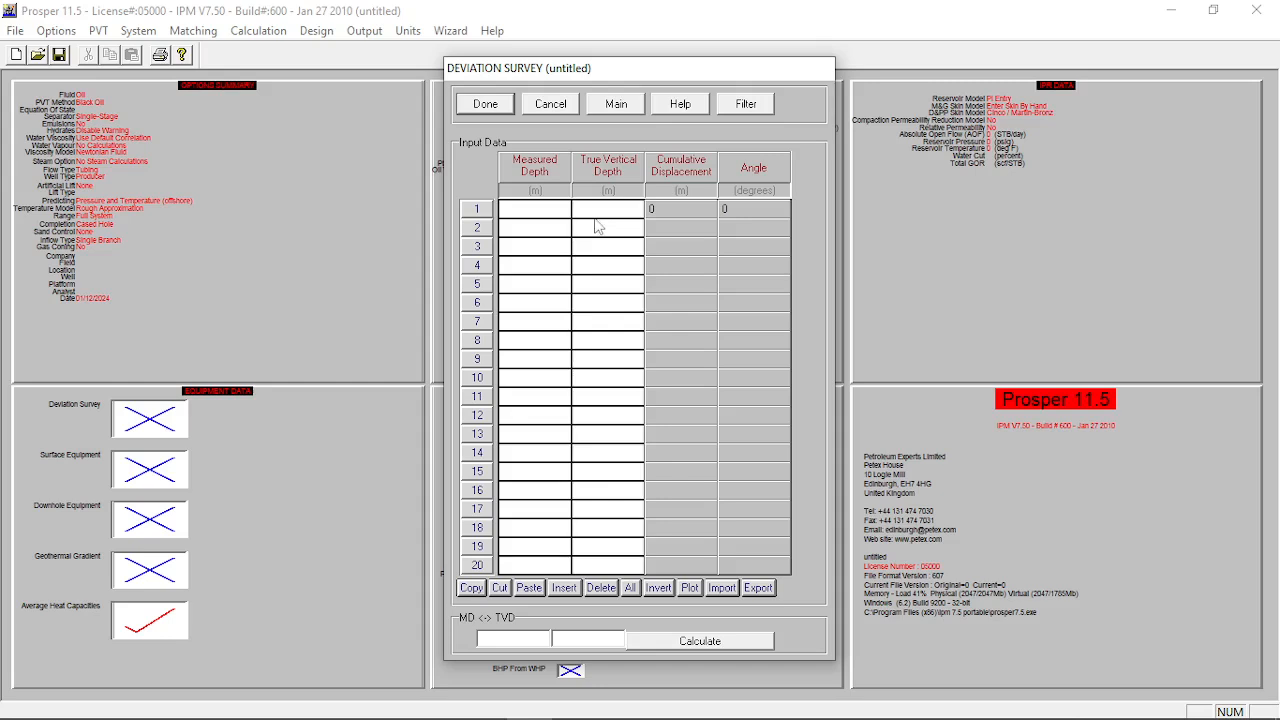
click(552, 212)
text(0)
key(Tab)
text(0)
key(Tab)
Add deviation survey points at measured depths 452 m and 489 m with true vertical depths 443.4 m and 475.7 m
text(452)
key(Tab)
text(443.4)
key(Tab)
text(489)
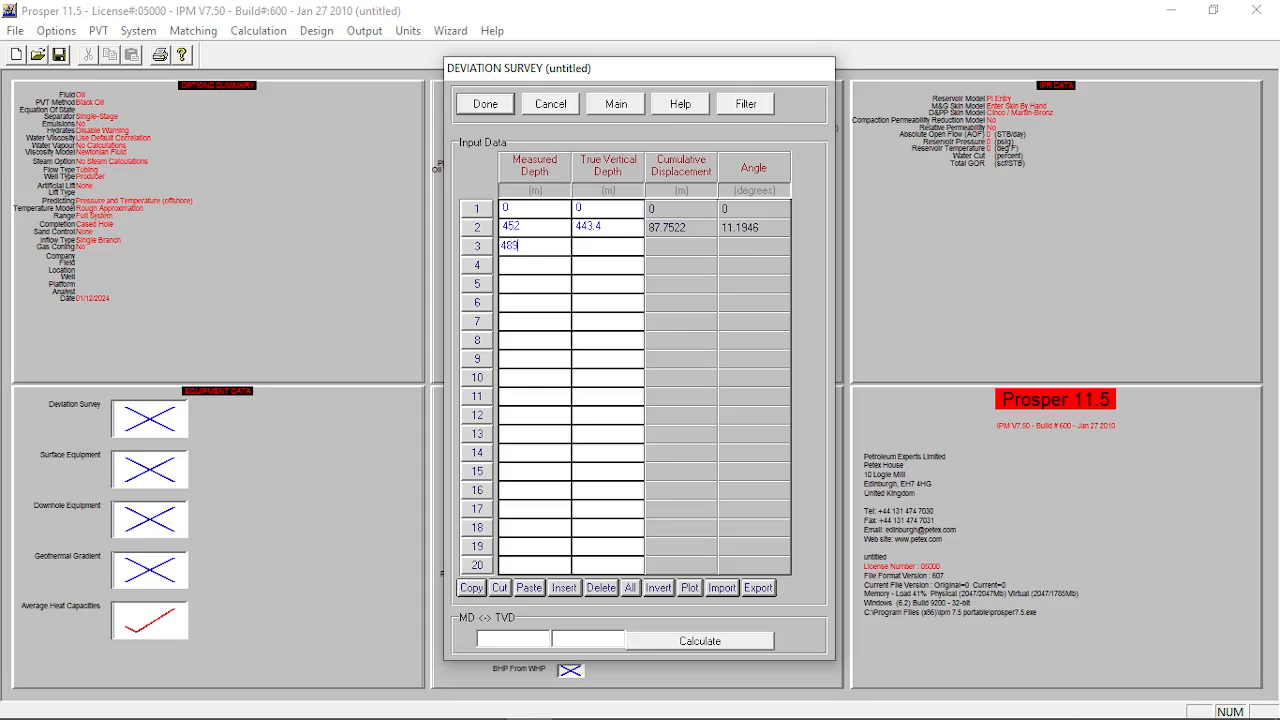
key(Tab)
text(475.7)
key(Tab)
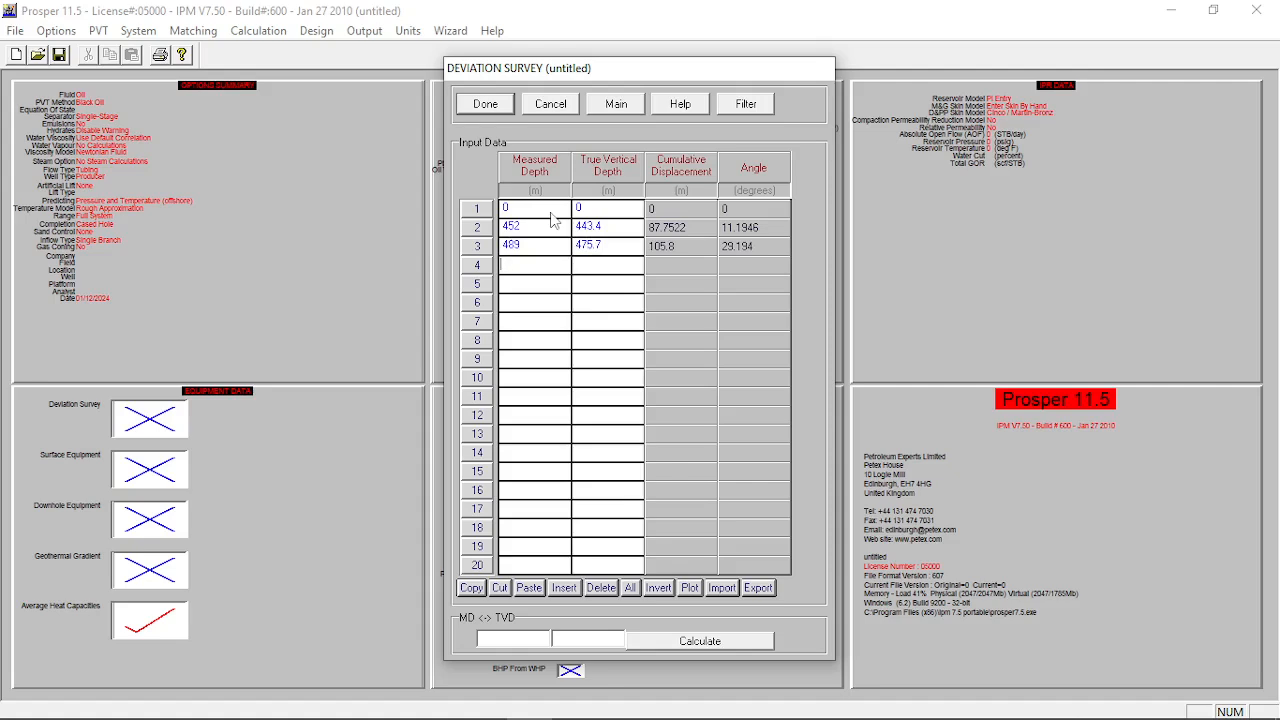
Add survey points at measured depths 665, 2885 and 2902 m with true vertical depths 601.2, 1706.4 and 1713 m, and accept the deviation survey
text(665)
key(Tab)
text(601.2)
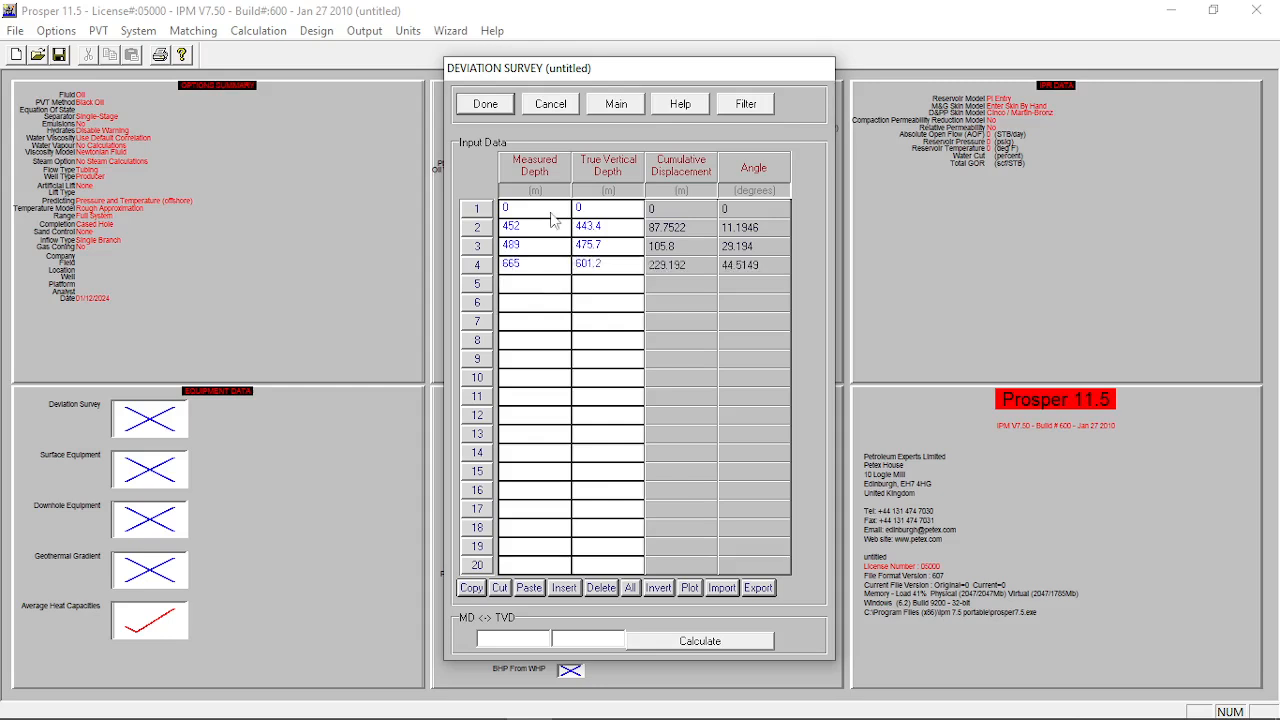
text(2885)
key(Tab)
text(1706.4)
key(Tab)
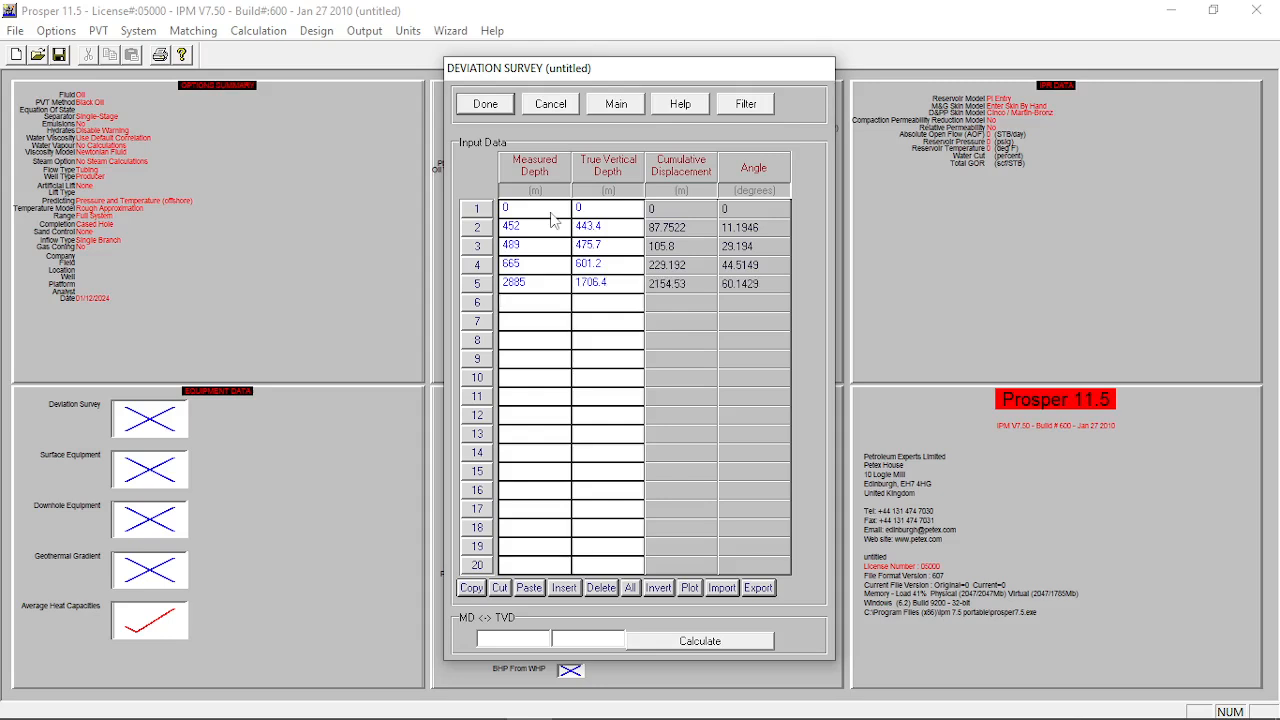
text(2902)
key(Tab)
text(1713)
click(503, 110)
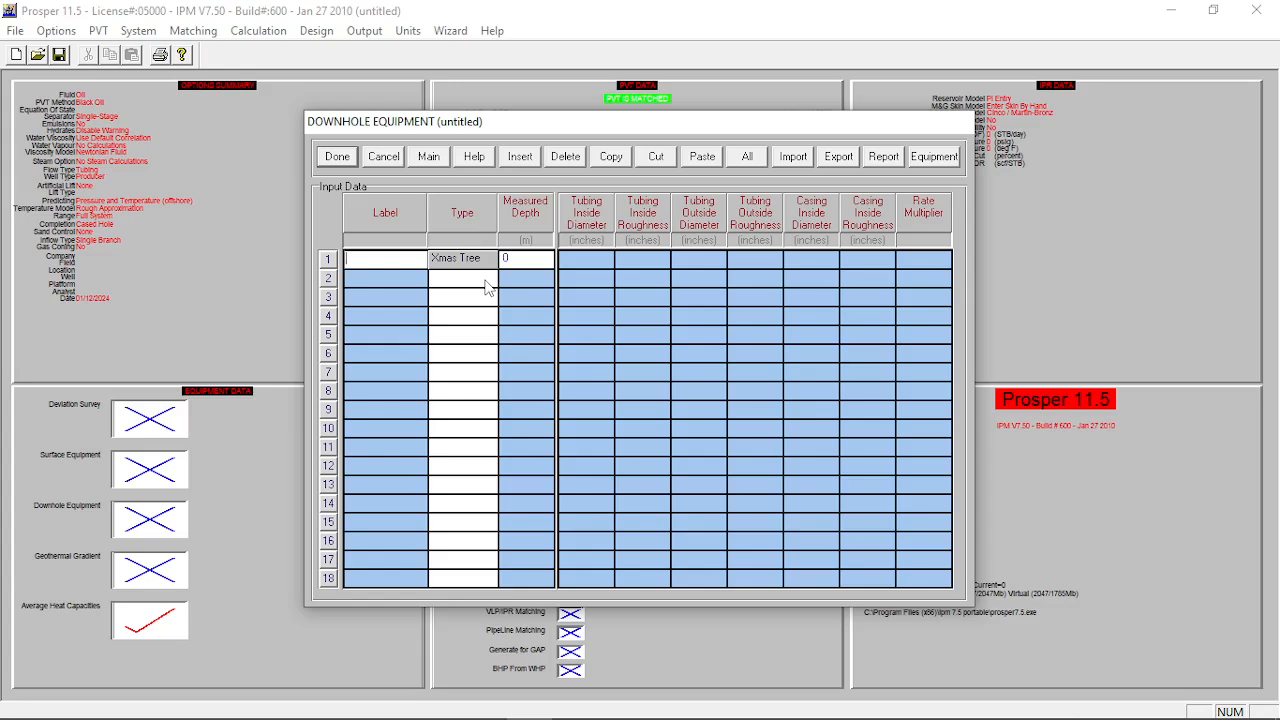
Define the downhole equipment types below the Xmas Tree in order: Tubing, Restriction, Tubing, Restriction, Tubing, Casing
click(487, 285)
click(488, 279)
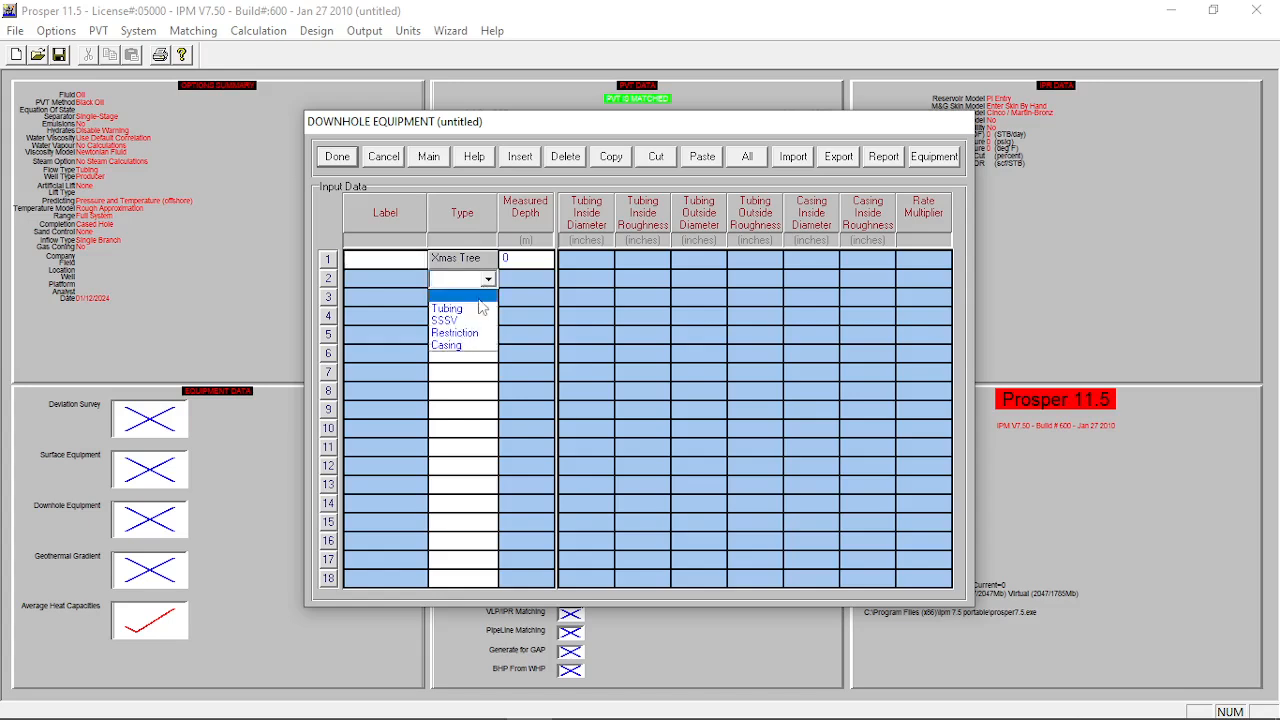
click(477, 310)
click(476, 302)
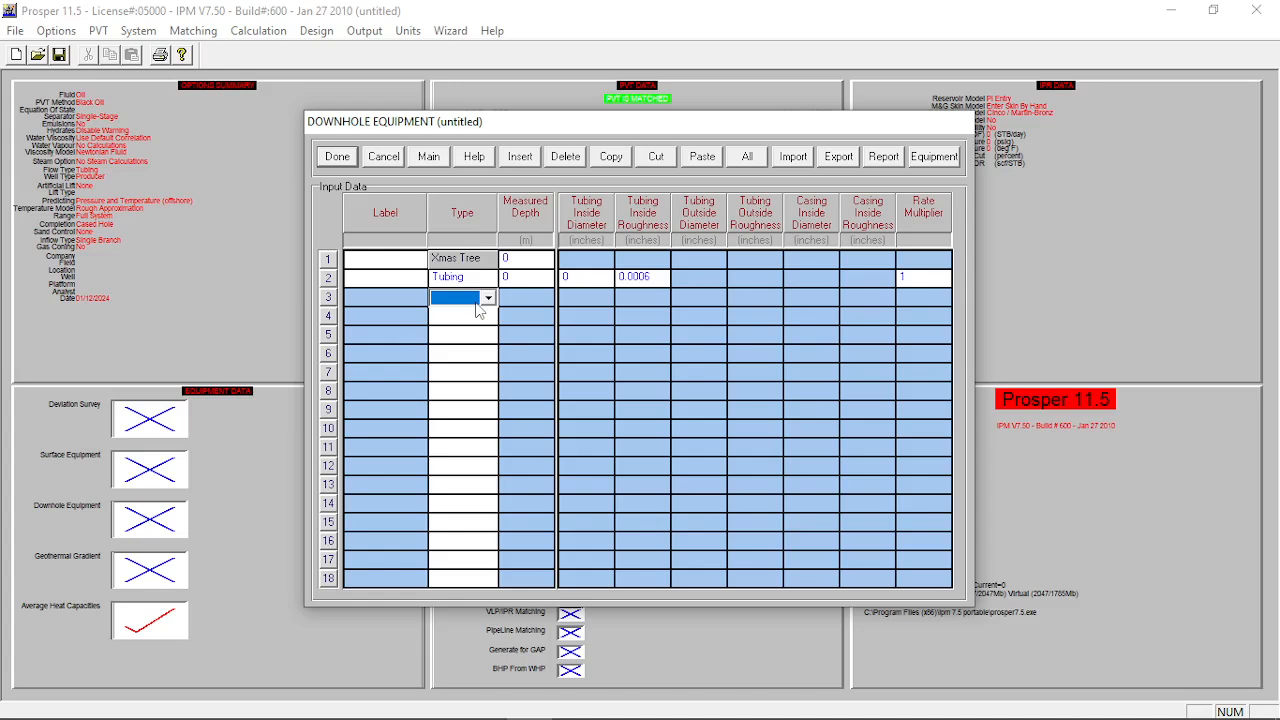
key(r)
click(458, 316)
key(t)
click(452, 336)
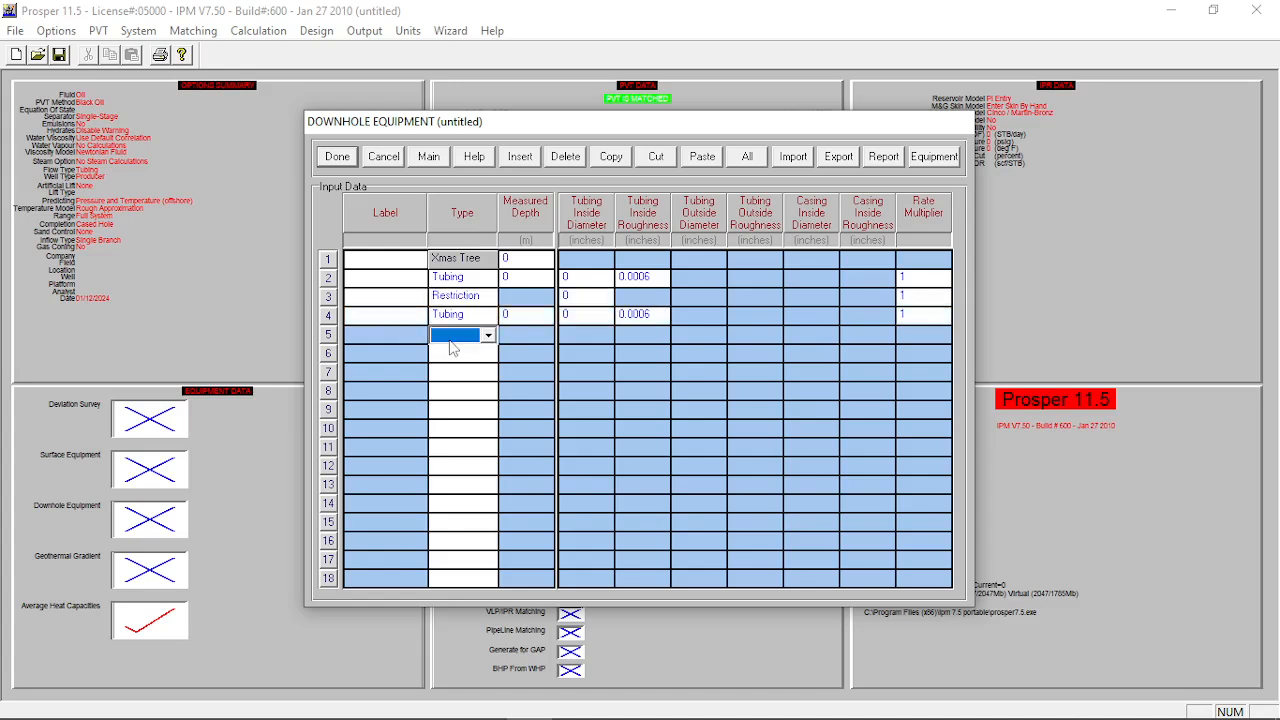
key(r)
click(449, 360)
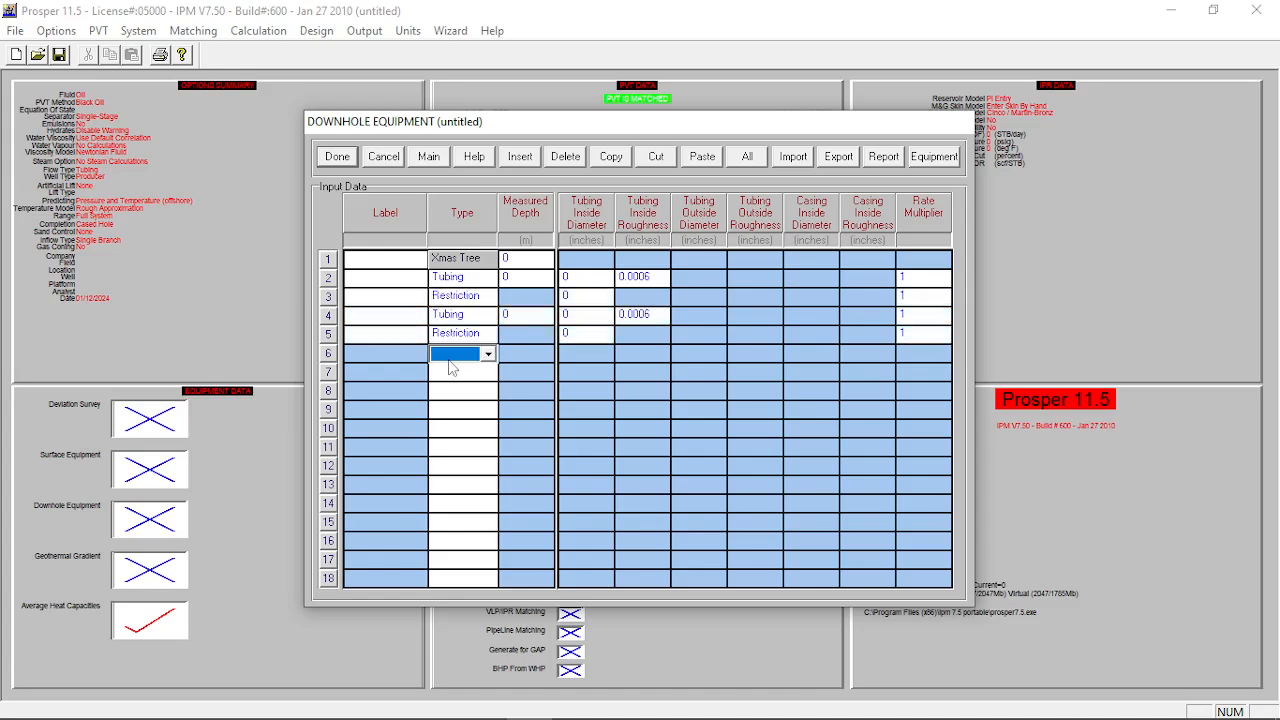
key(t)
click(450, 374)
key(c)
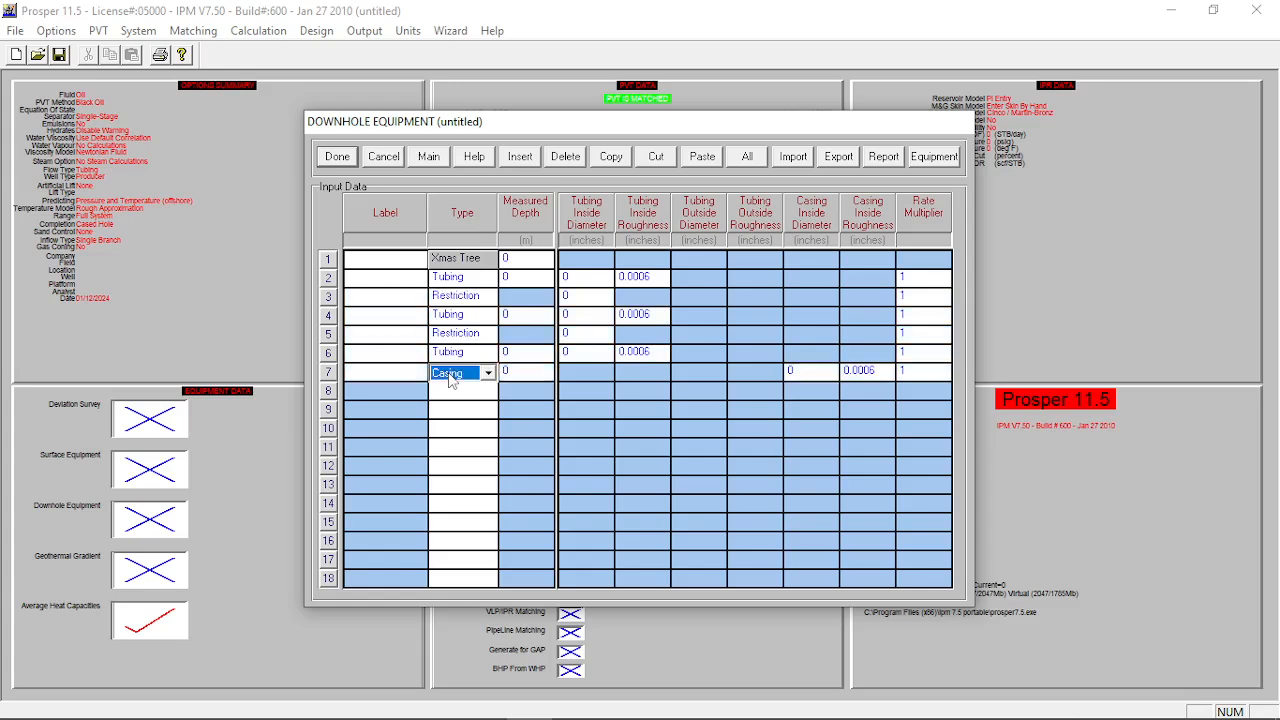
Set the measured depths of the three tubing sections to 1000, 2700 and 2850 m and of the casing to 2902 m
click(517, 279)
text(1000)
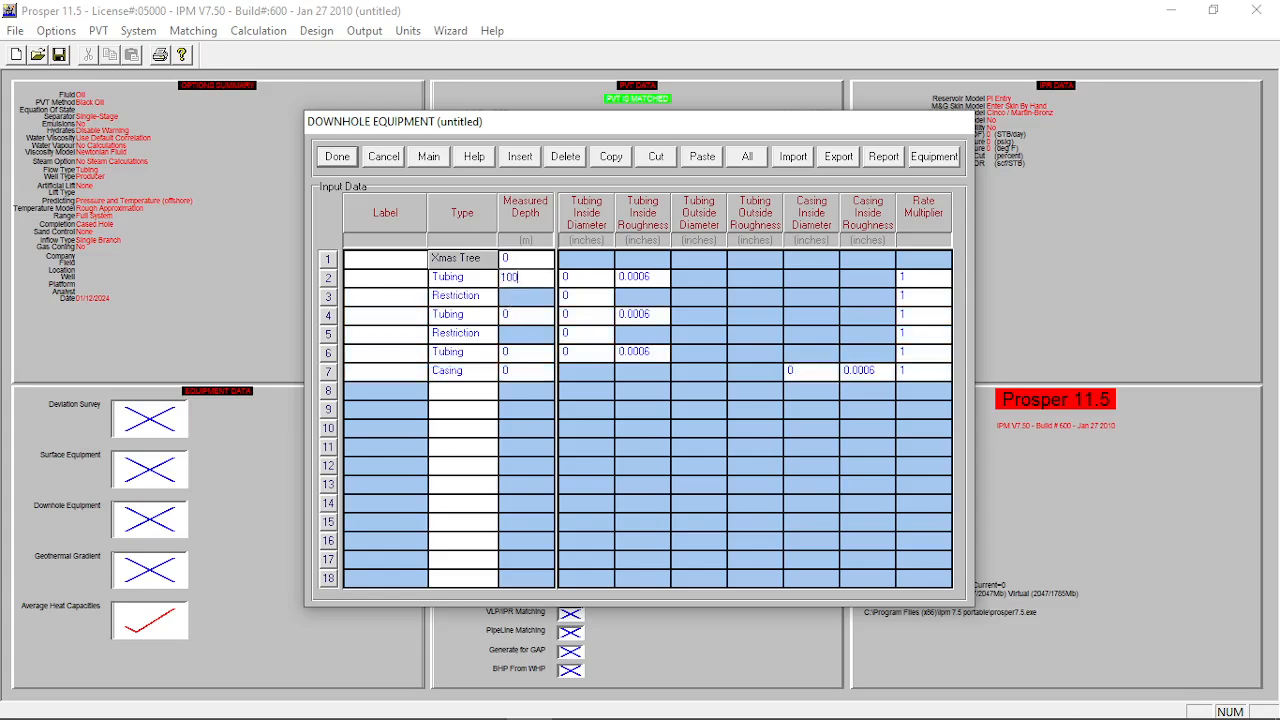
click(508, 316)
text(2700)
click(515, 352)
text(2850)
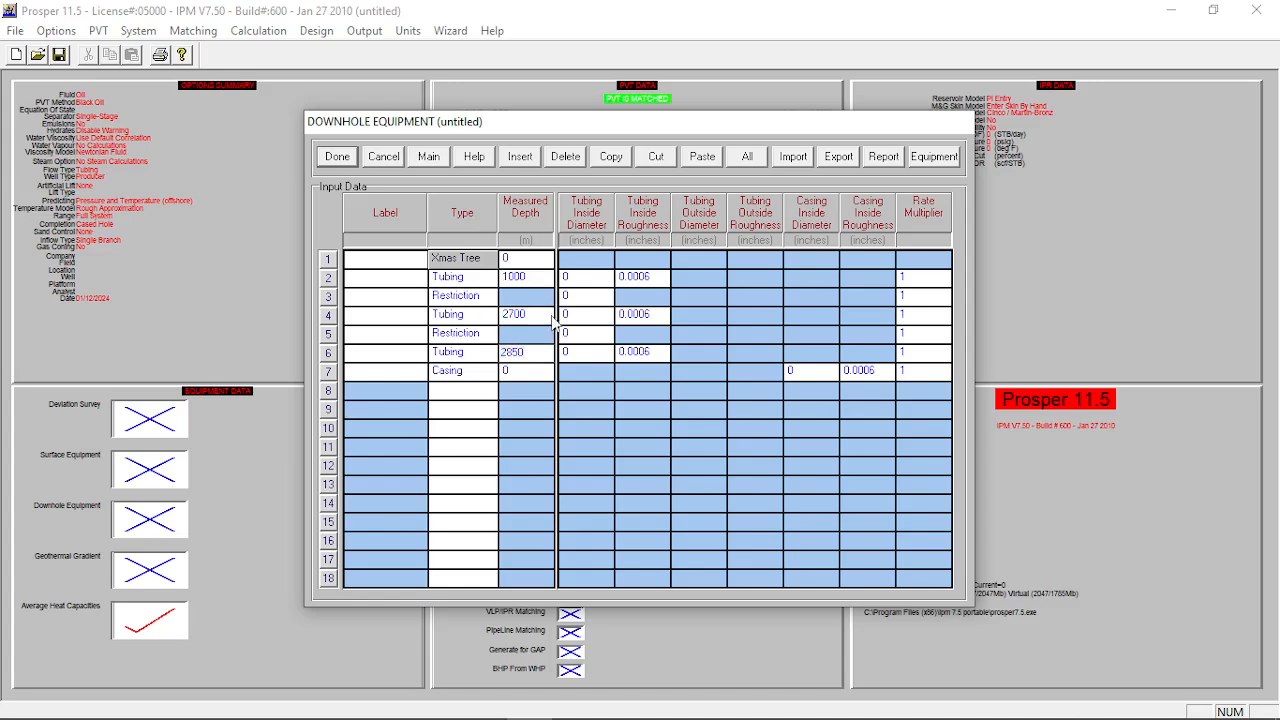
text(2902)
Set the inside diameter of all three tubing sections in the downhole equipment to 2.992 inches
click(583, 279)
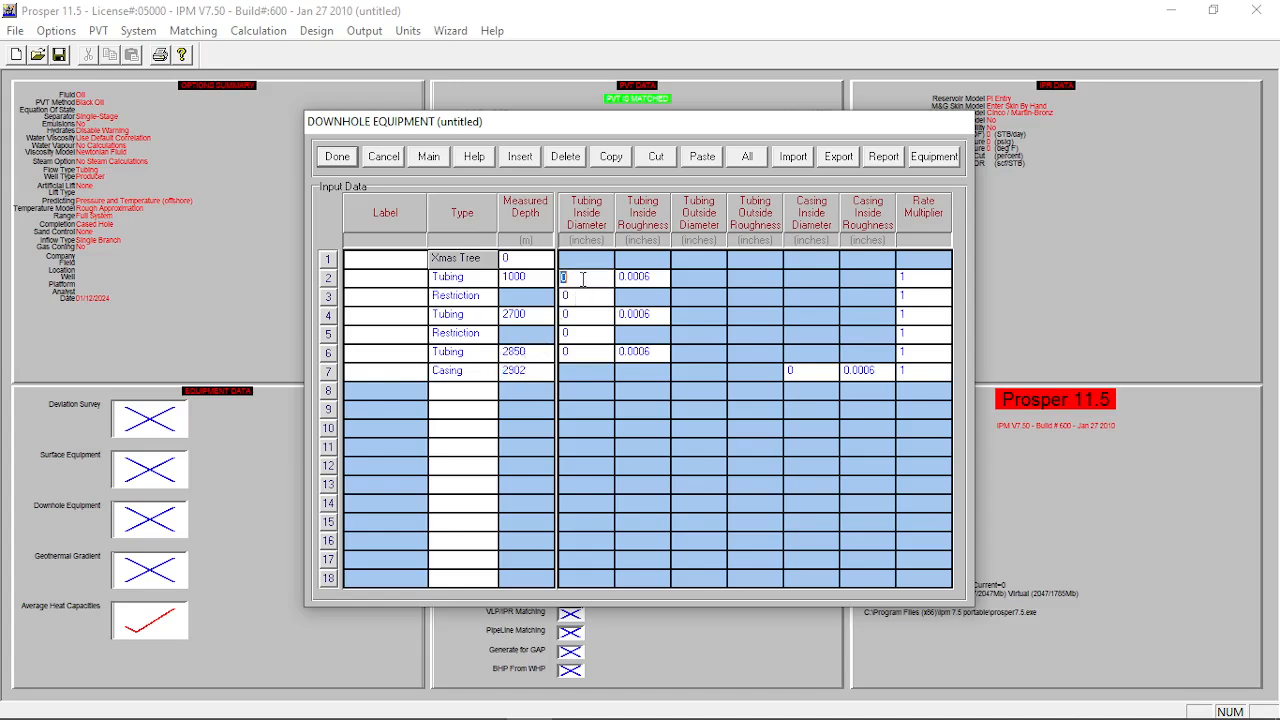
text(2.992)
click(576, 313)
text(2.992)
click(597, 350)
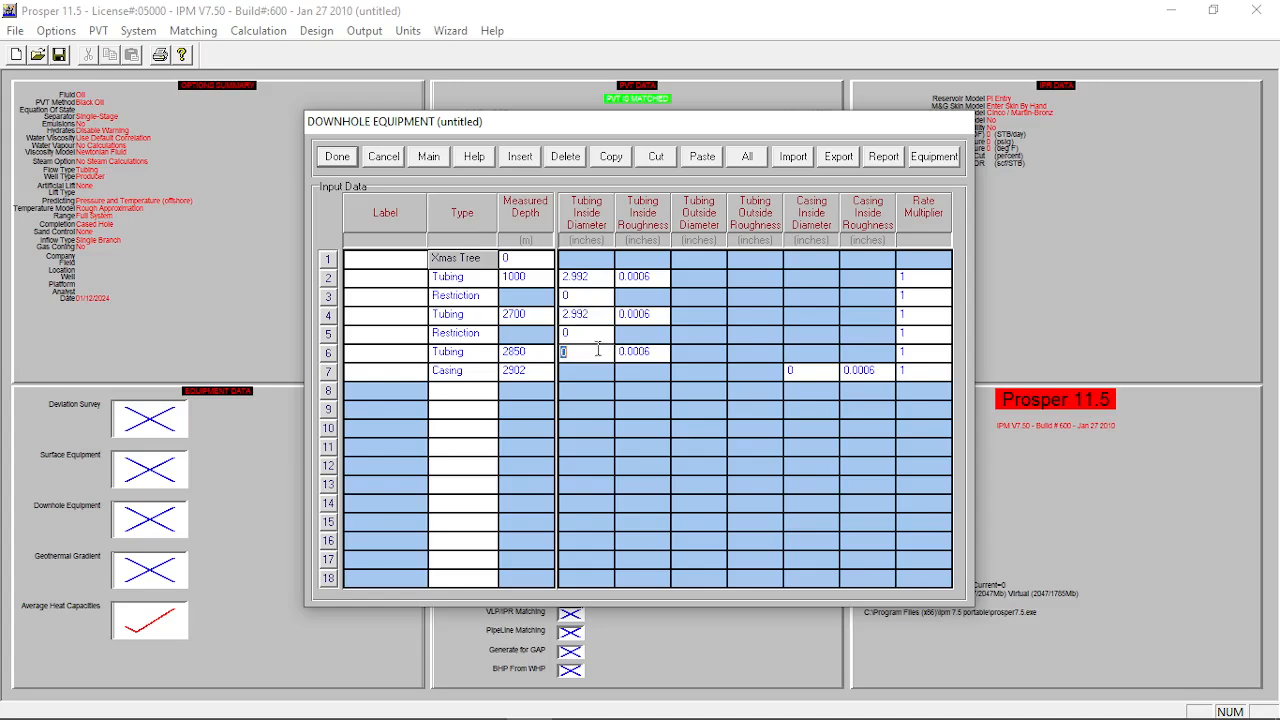
text(2.992)
Set the upper restriction's inside diameter to 2.75, the lower one's to 2.441 and the casing's to 6.366 inches, and accept the downhole equipment
click(596, 292)
text(2.75)
click(575, 334)
text(2.441)
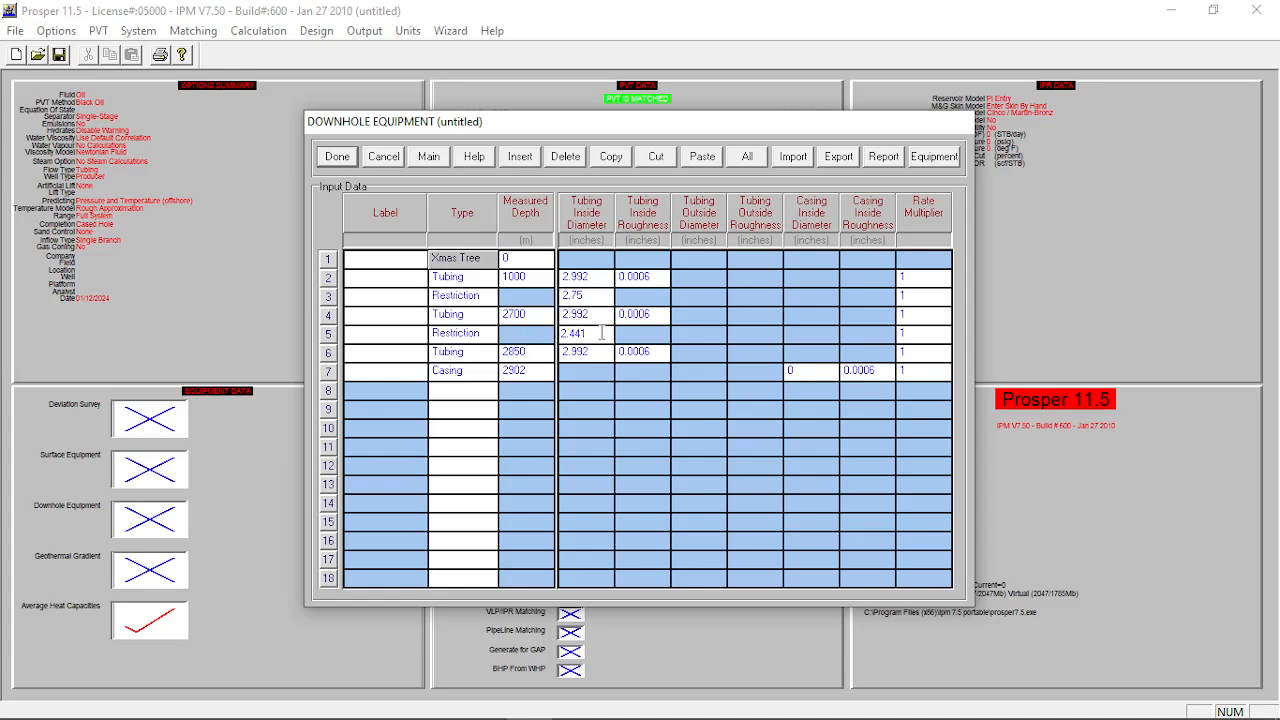
click(802, 373)
text(6.366)
click(340, 158)
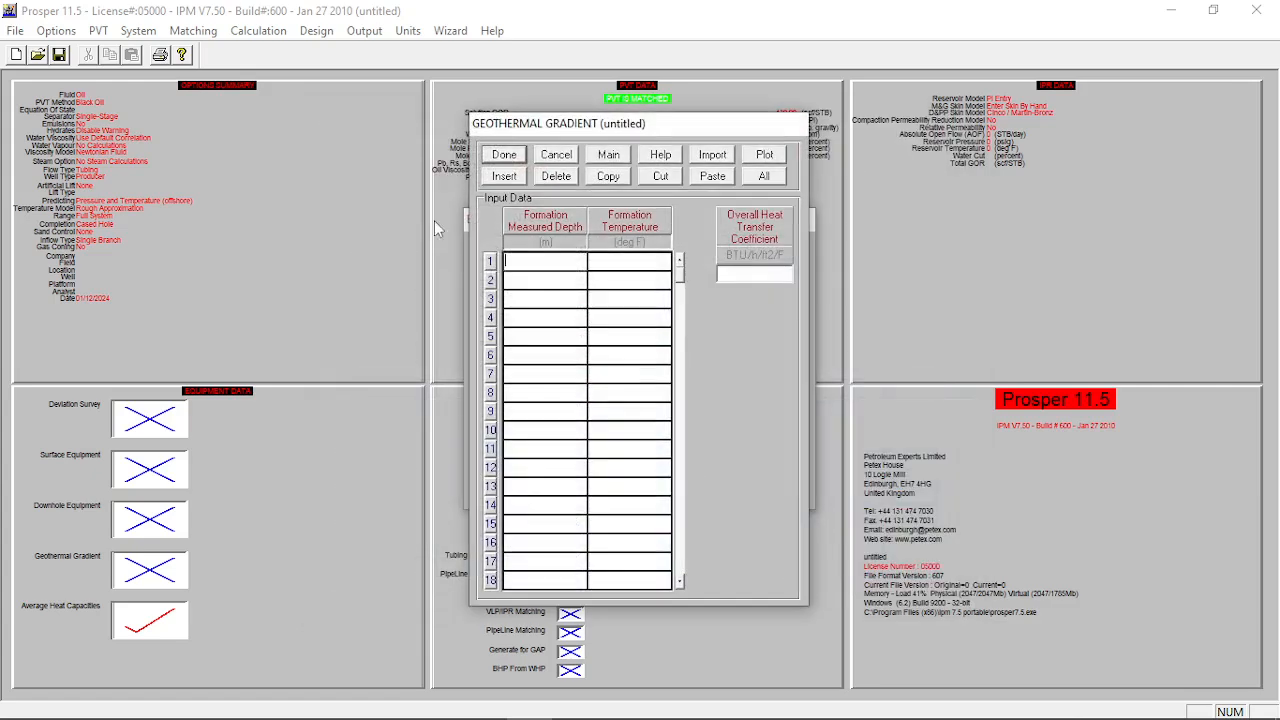
Enter the geothermal gradient with formation temperatures of 80 deg F at 0 m and 163 deg F at 2902 m measured depth
click(568, 267)
text(0)
key(Tab)
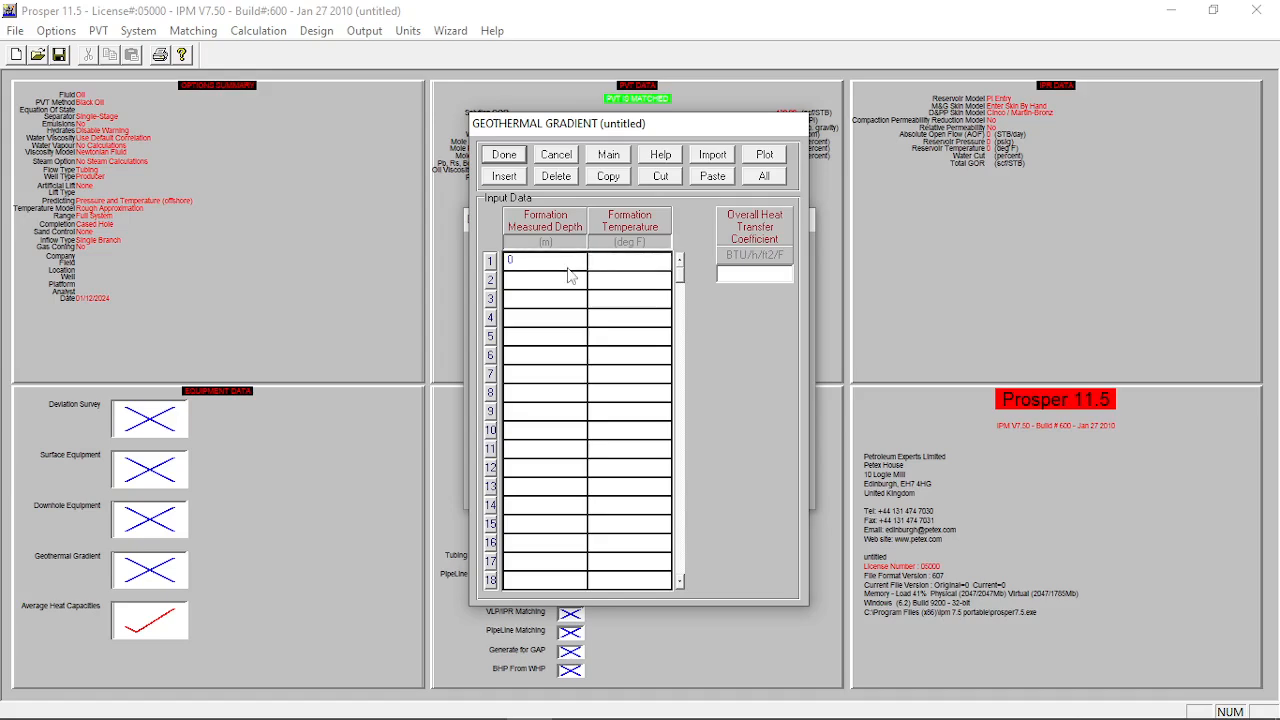
text(80)
click(533, 285)
text(2302)
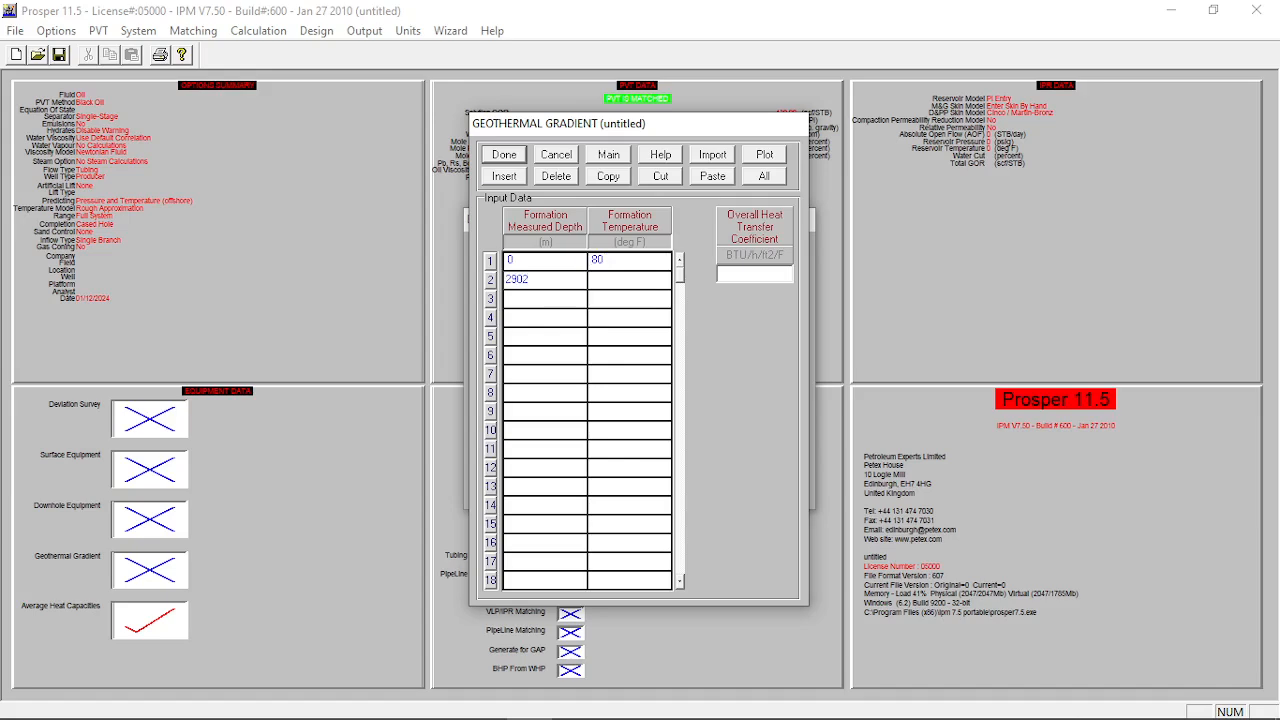
key(Tab)
text(163)
Set the overall heat transfer coefficient to 8 BTU/h/ft2/F and accept the geothermal gradient and the default average heat capacities
click(758, 273)
text(8)
click(505, 155)
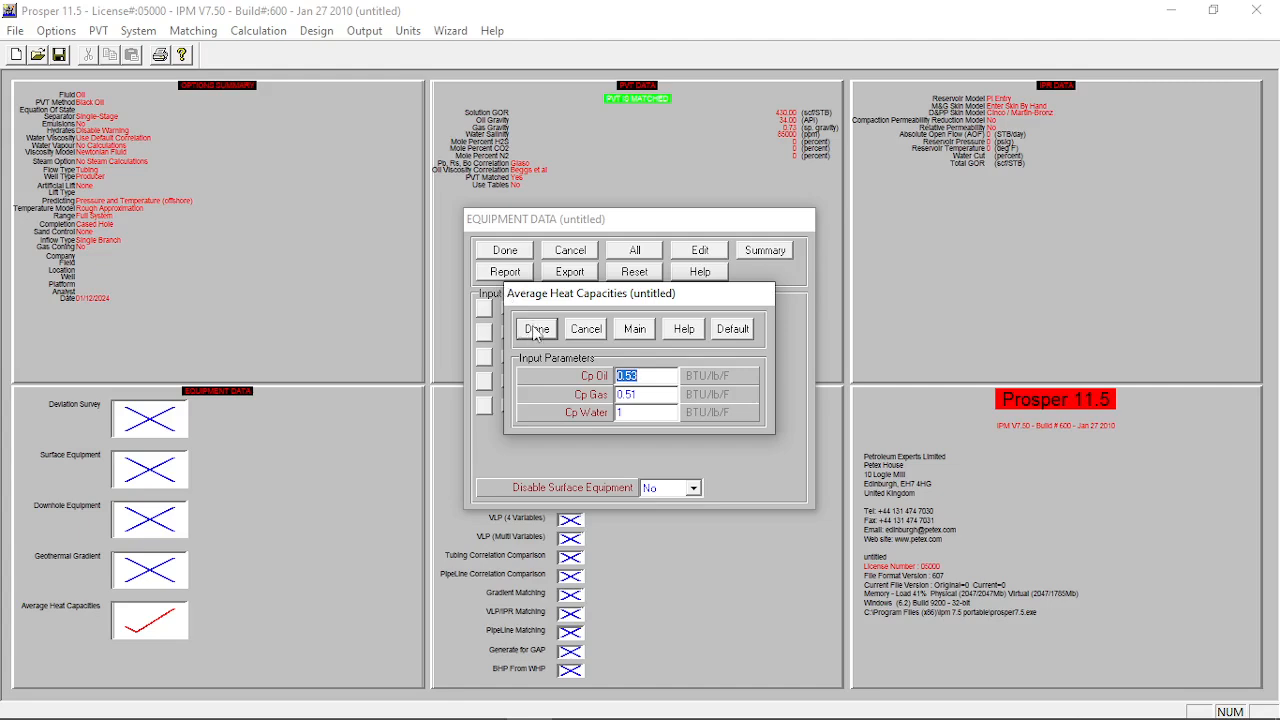
click(537, 332)
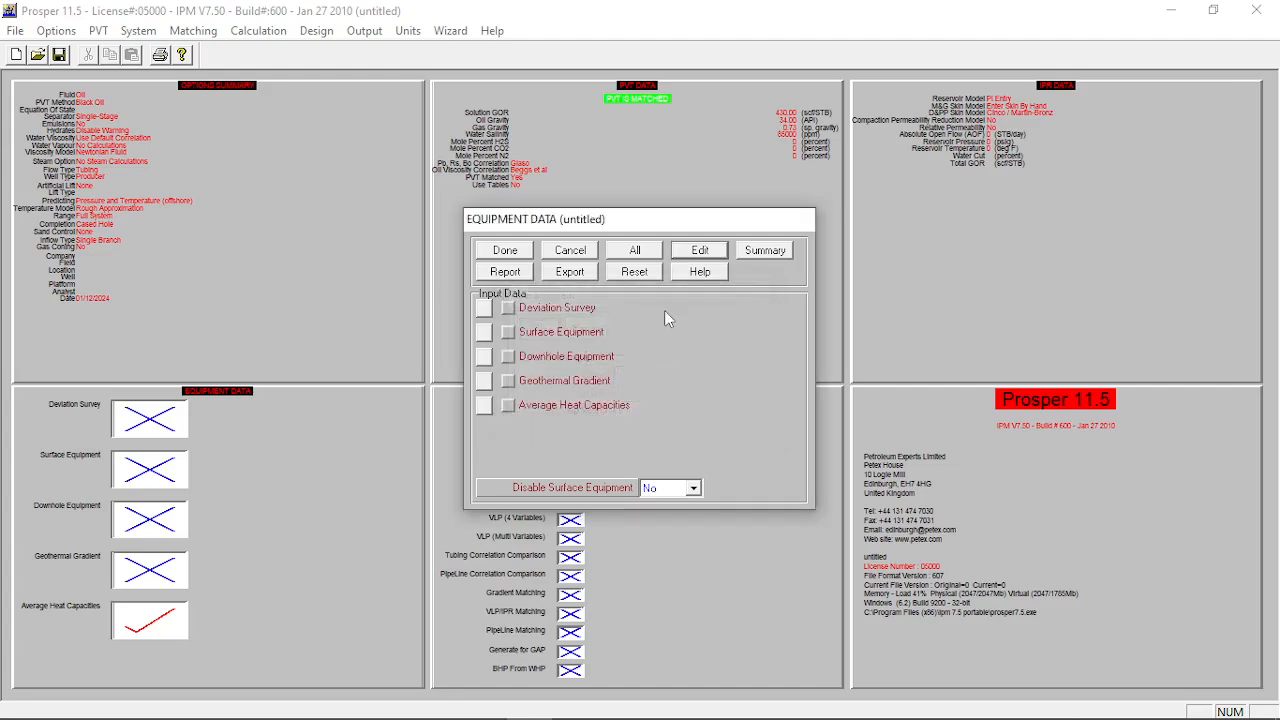
Review the equipment summary and the downhole equipment drawing at full size, and accept the equipment data
click(755, 252)
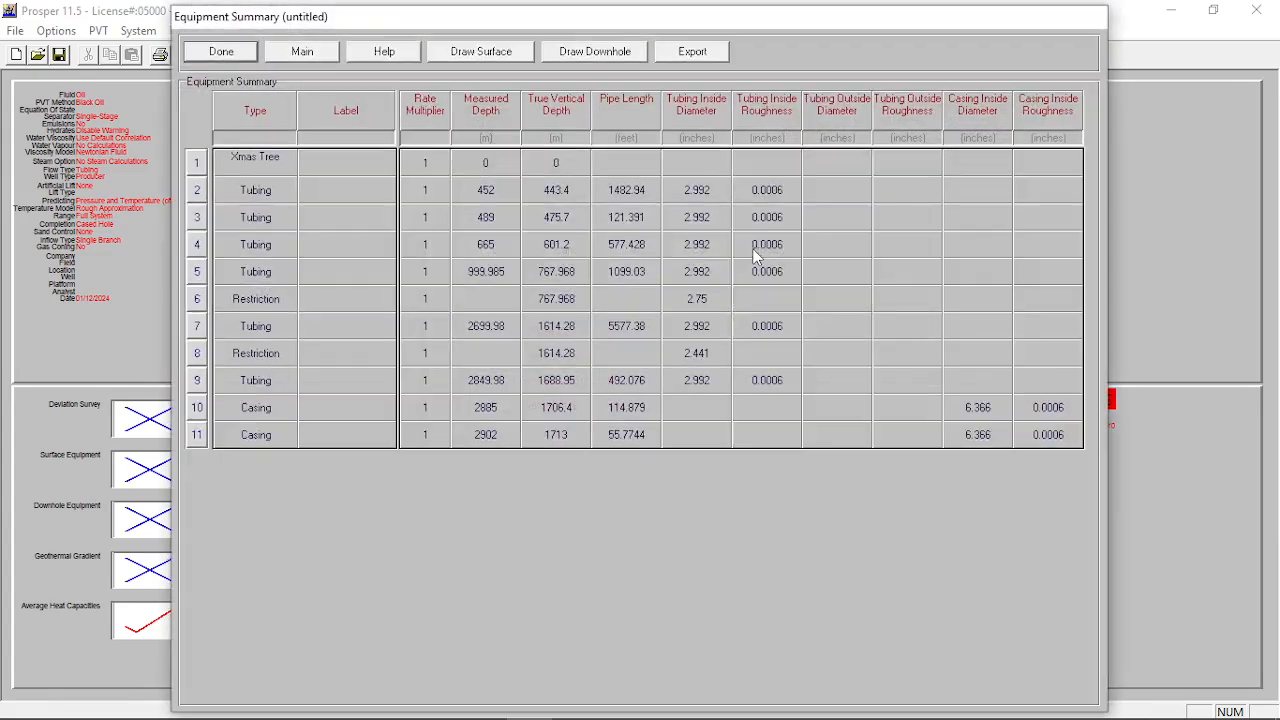
click(601, 57)
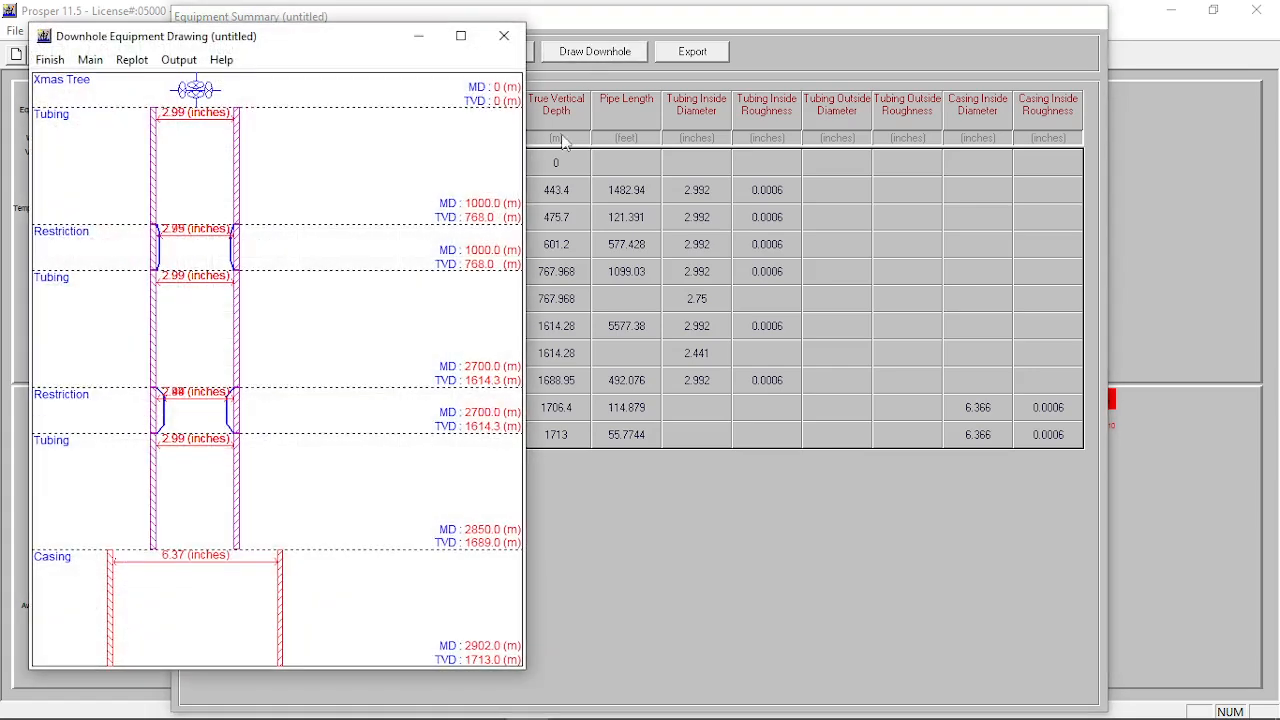
click(460, 34)
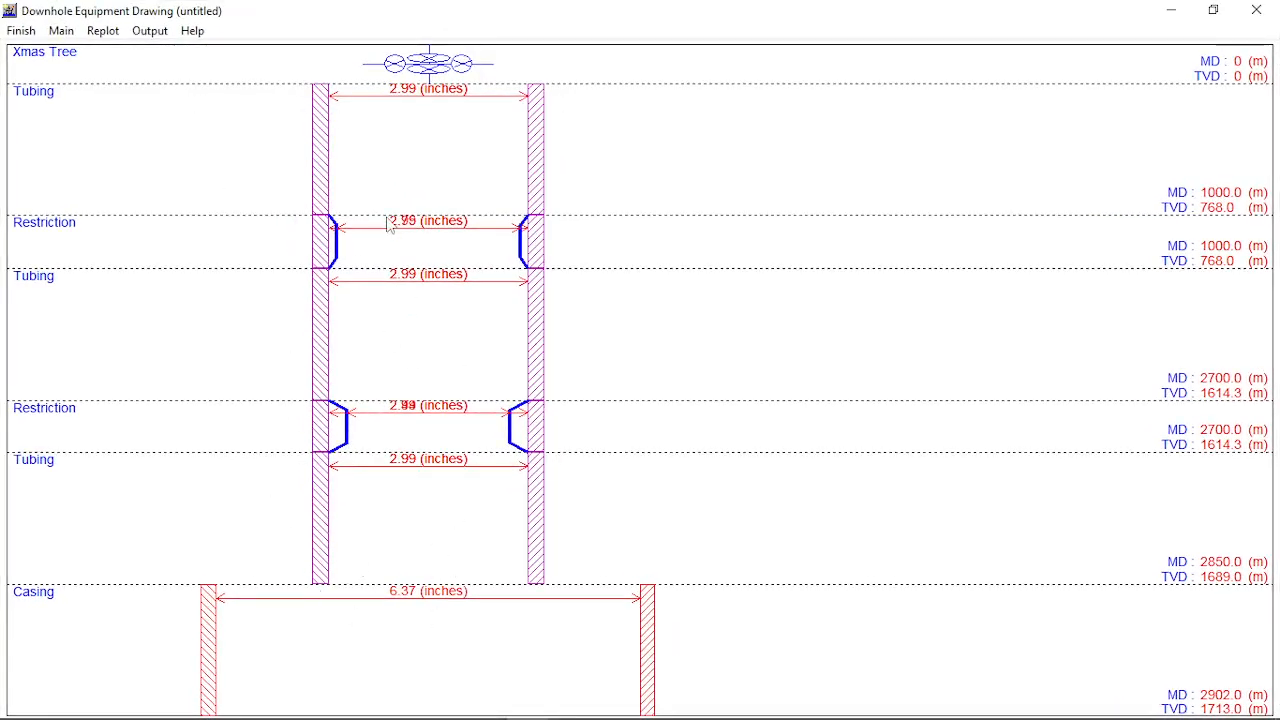
click(22, 31)
click(207, 62)
click(505, 250)
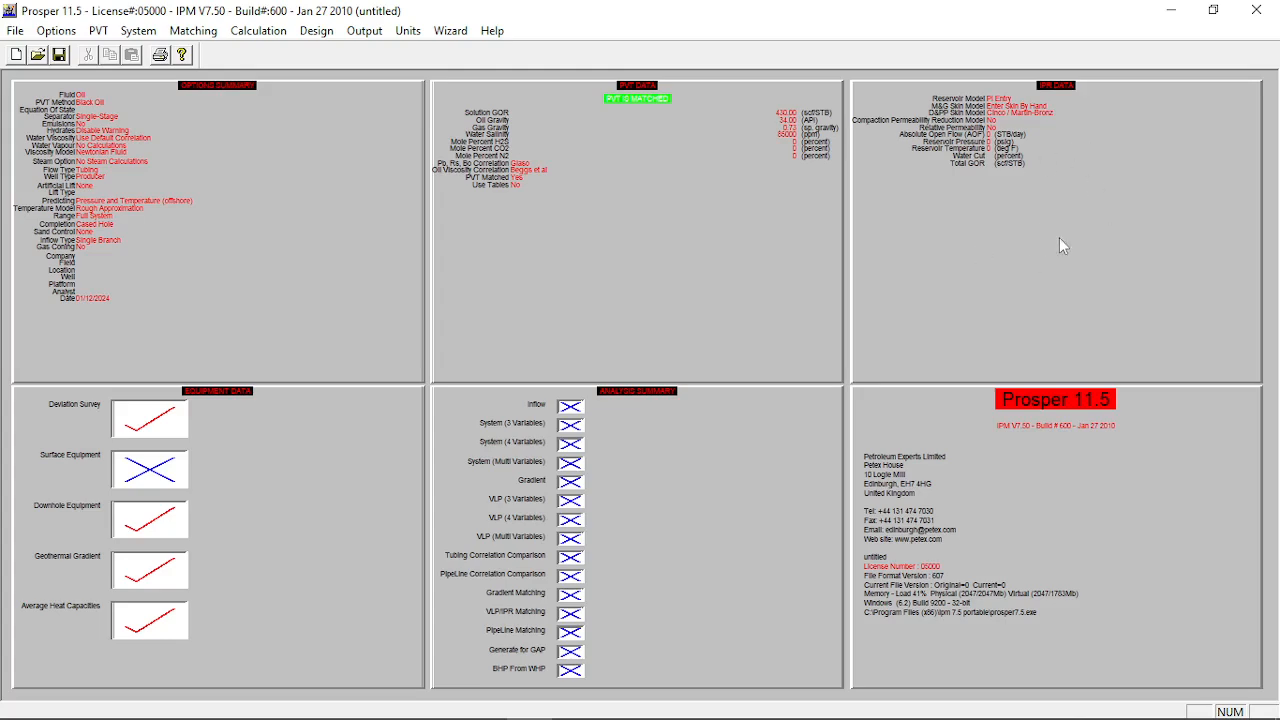
Open the inflow performance data, examine which inputs the PI Entry and Vogel reservoir models require, and return to PI Entry
click(1041, 195)
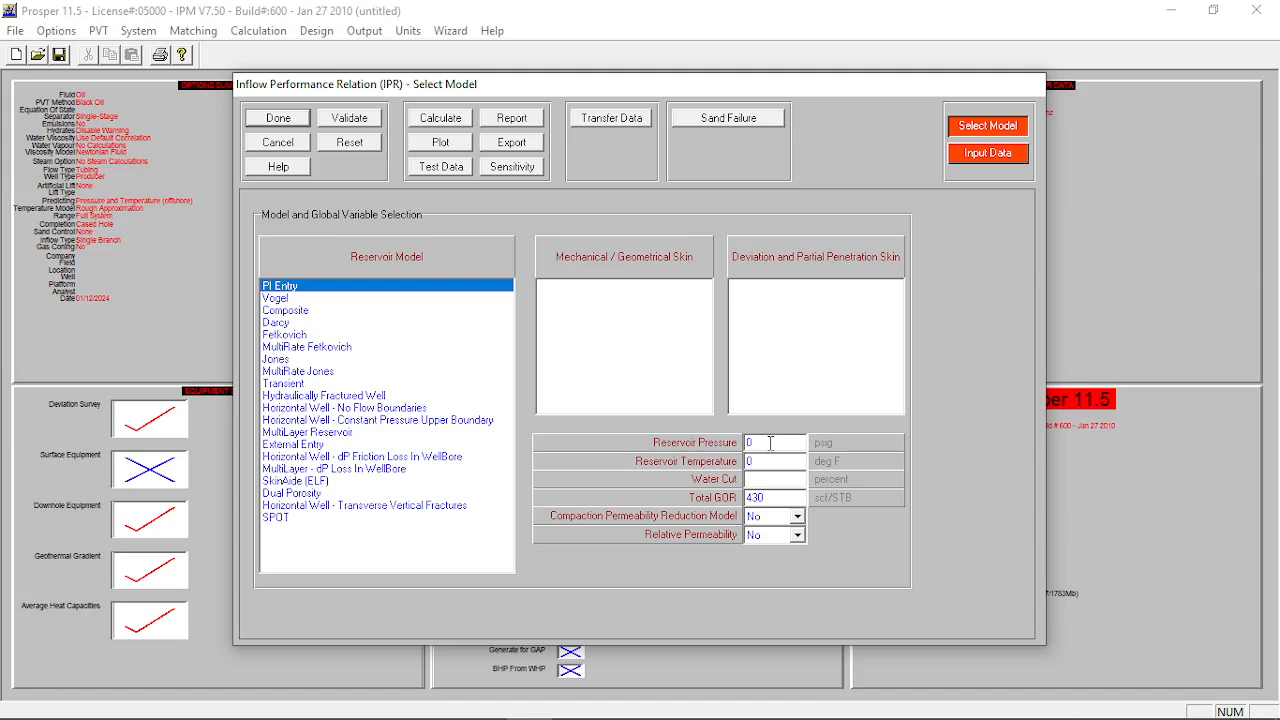
click(963, 157)
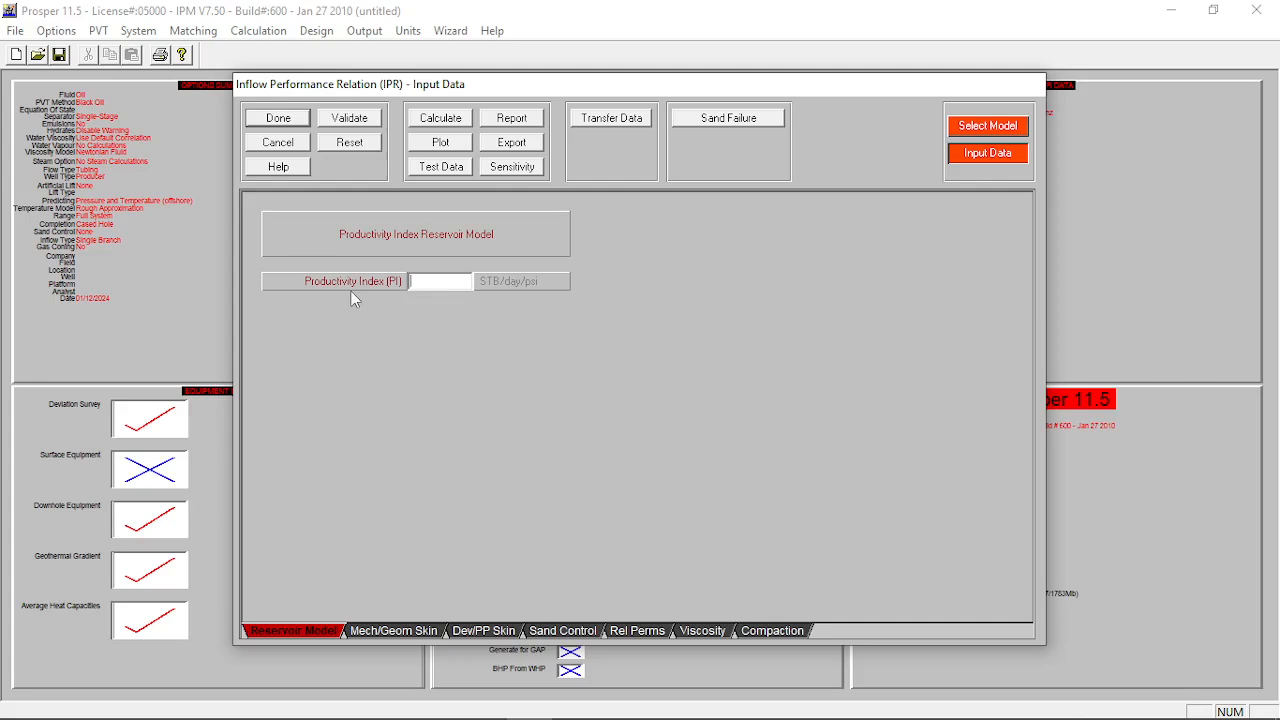
click(958, 135)
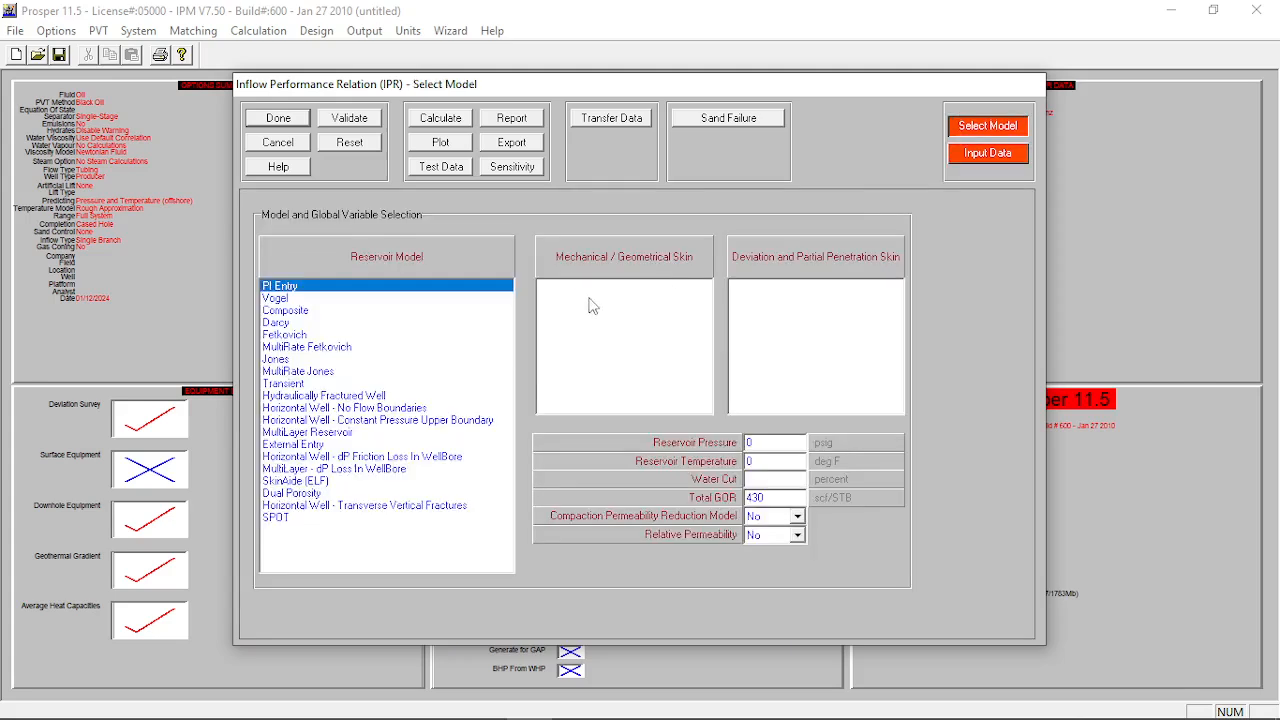
click(277, 299)
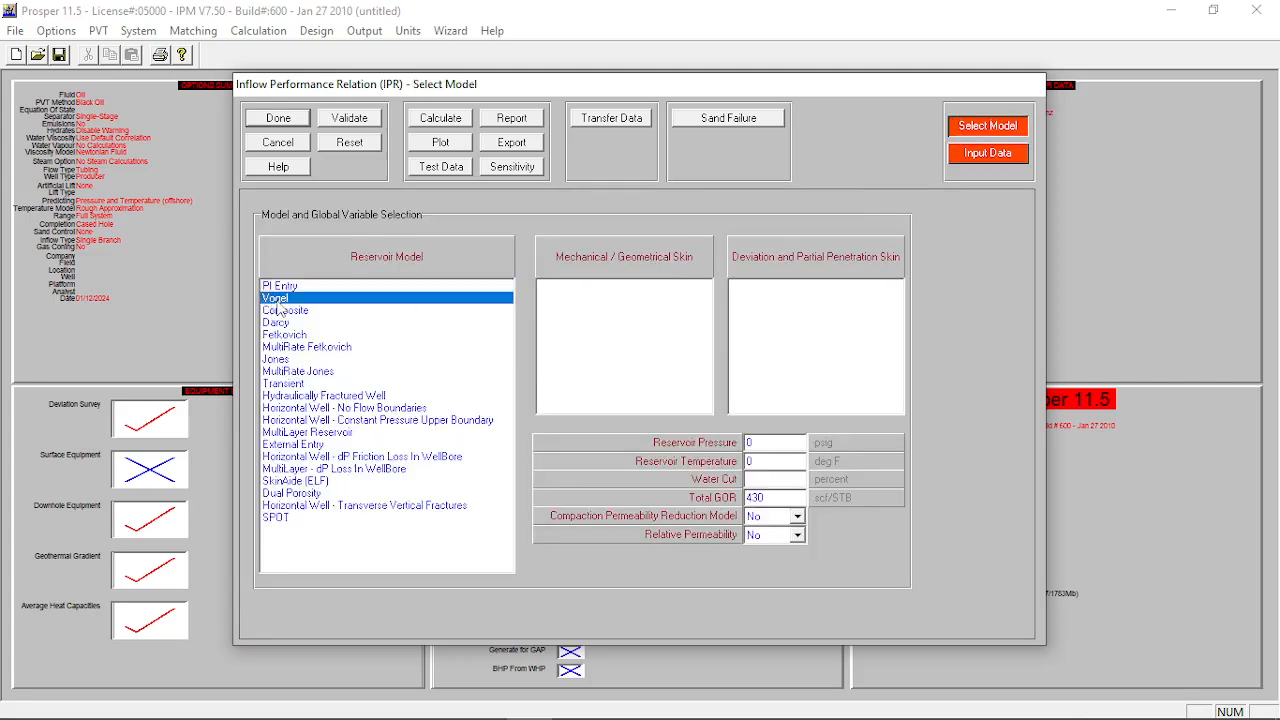
click(980, 158)
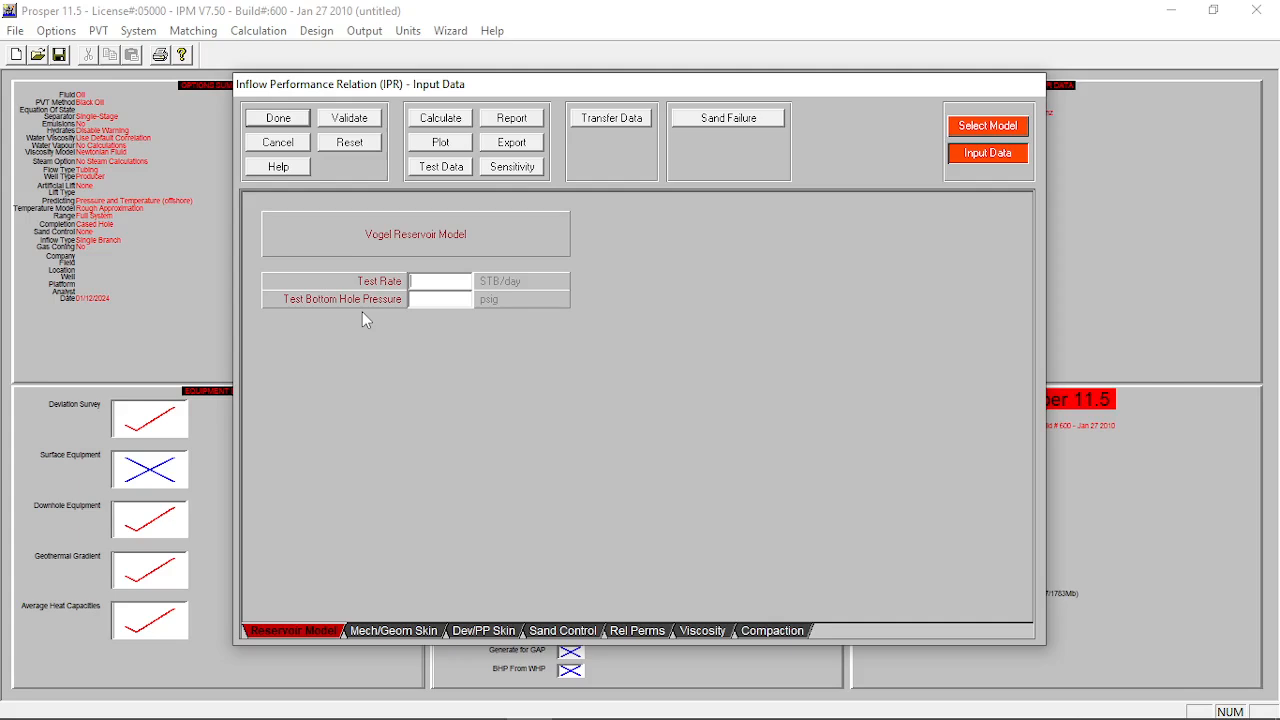
click(982, 132)
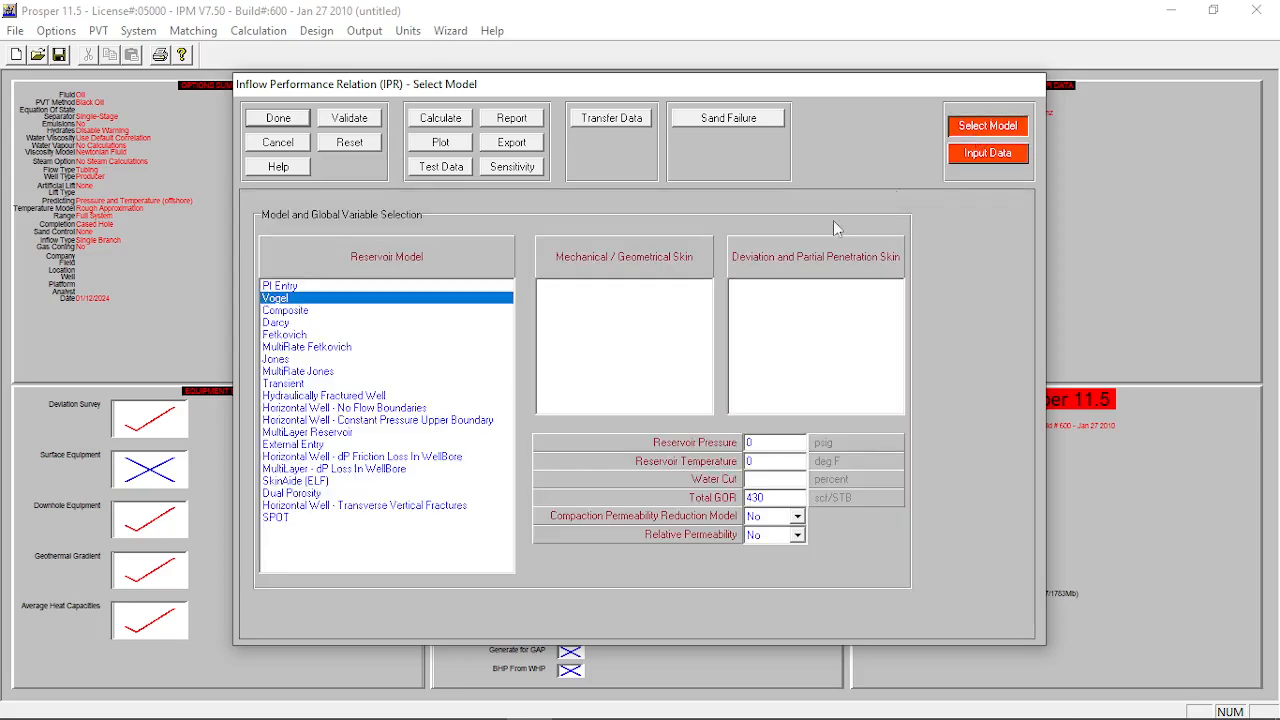
click(364, 287)
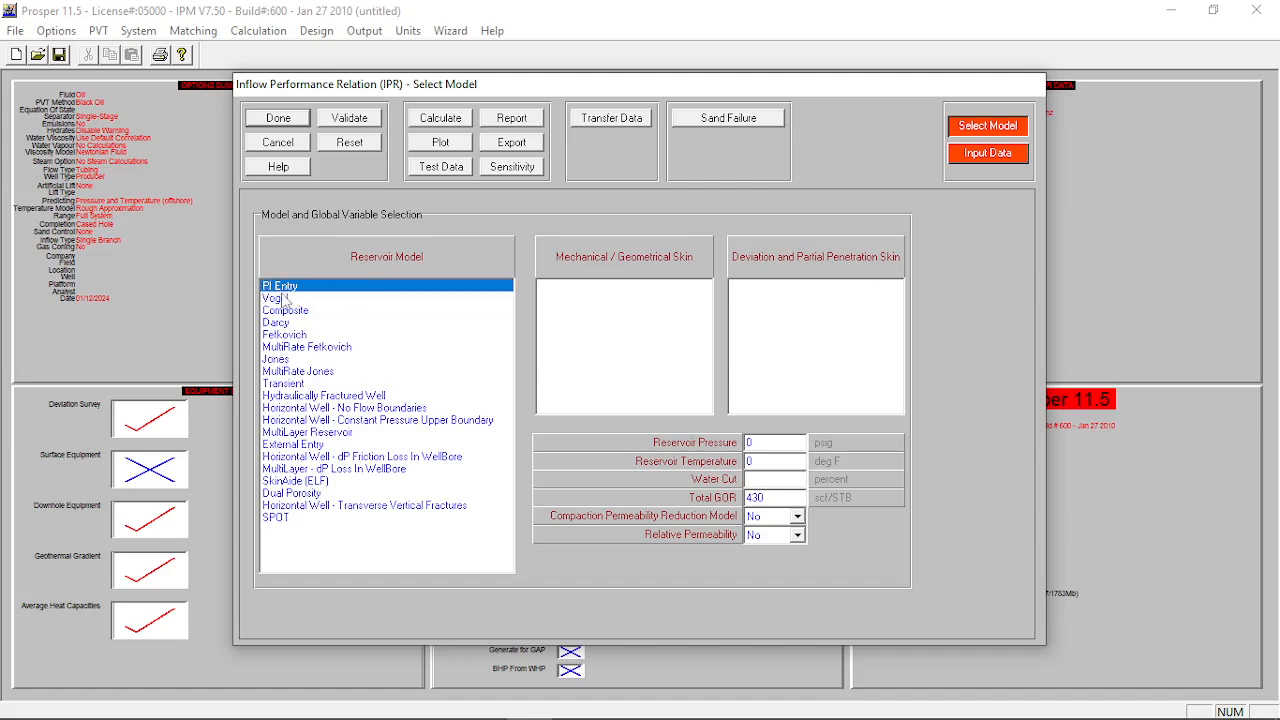
Set the reservoir pressure to 2405 psig, the reservoir temperature to 163 deg F and the water cut to 15 percent
double_click(756, 443)
text(2405)
key(Tab)
text(16315)
Set the productivity index to 4.8 STB/day/psi, calculate the IPR curve, and accept the inflow data
click(968, 162)
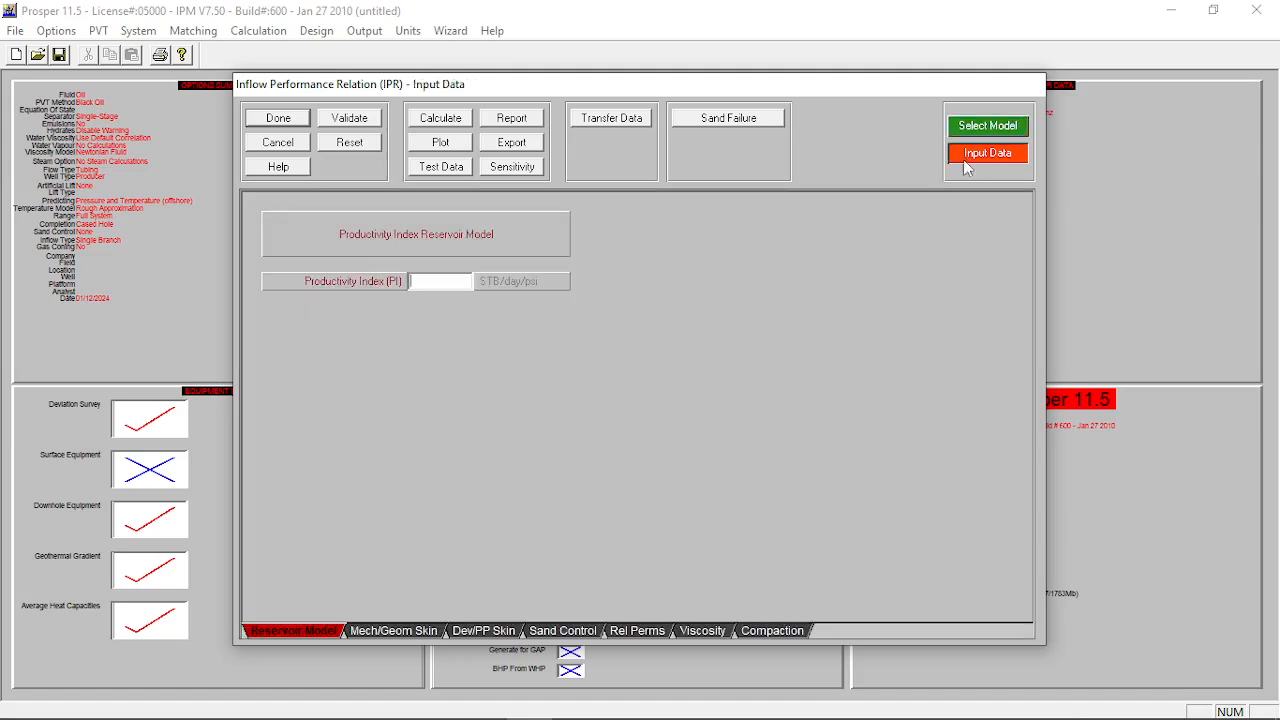
click(441, 281)
text(4.8)
click(443, 120)
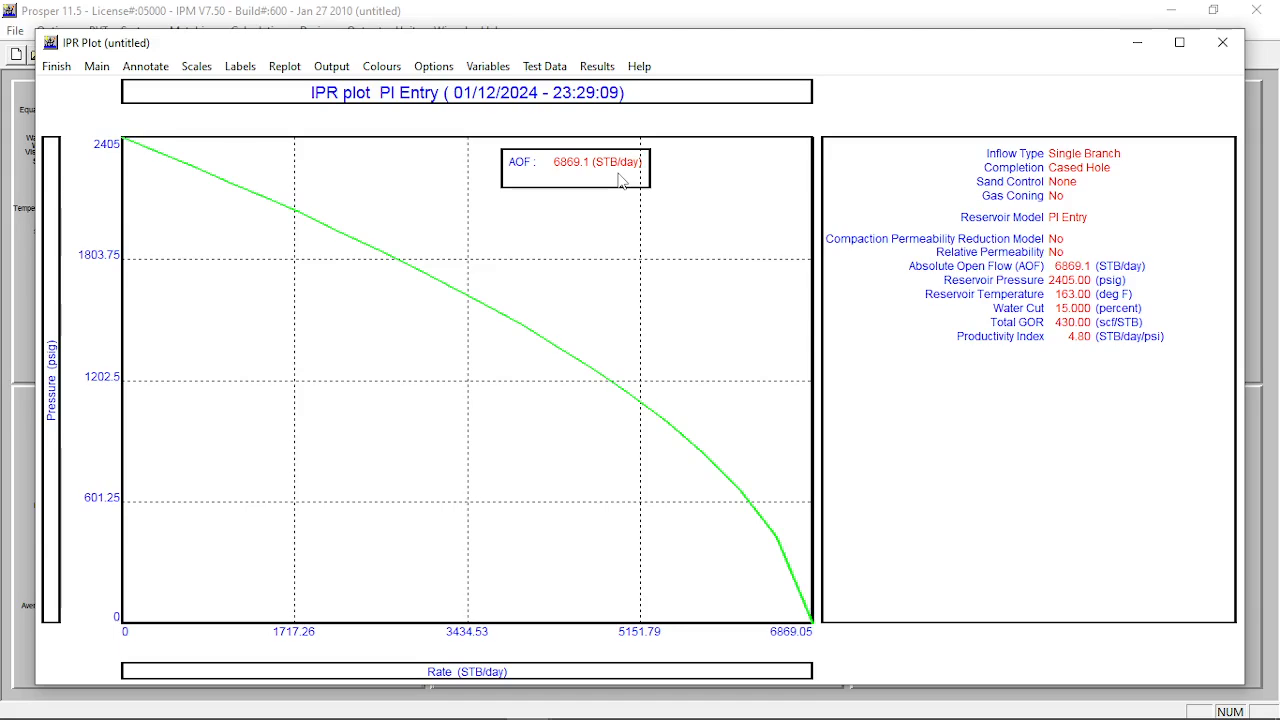
click(57, 67)
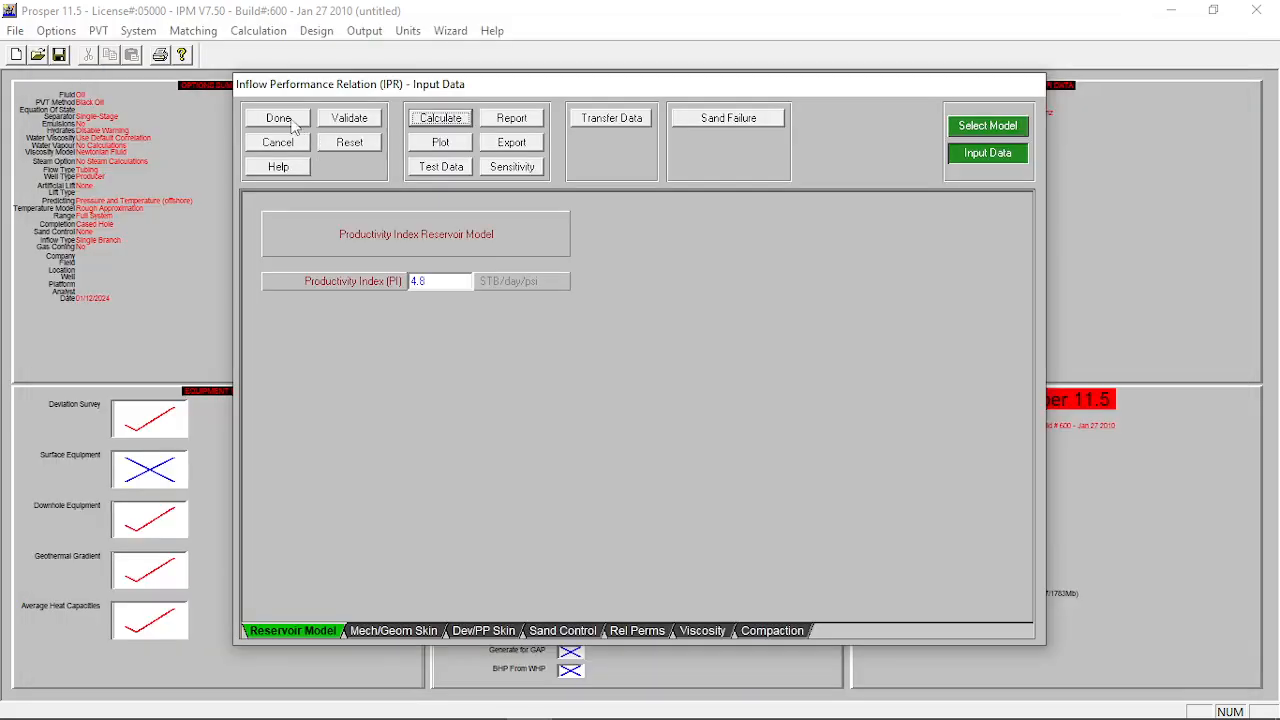
click(293, 123)
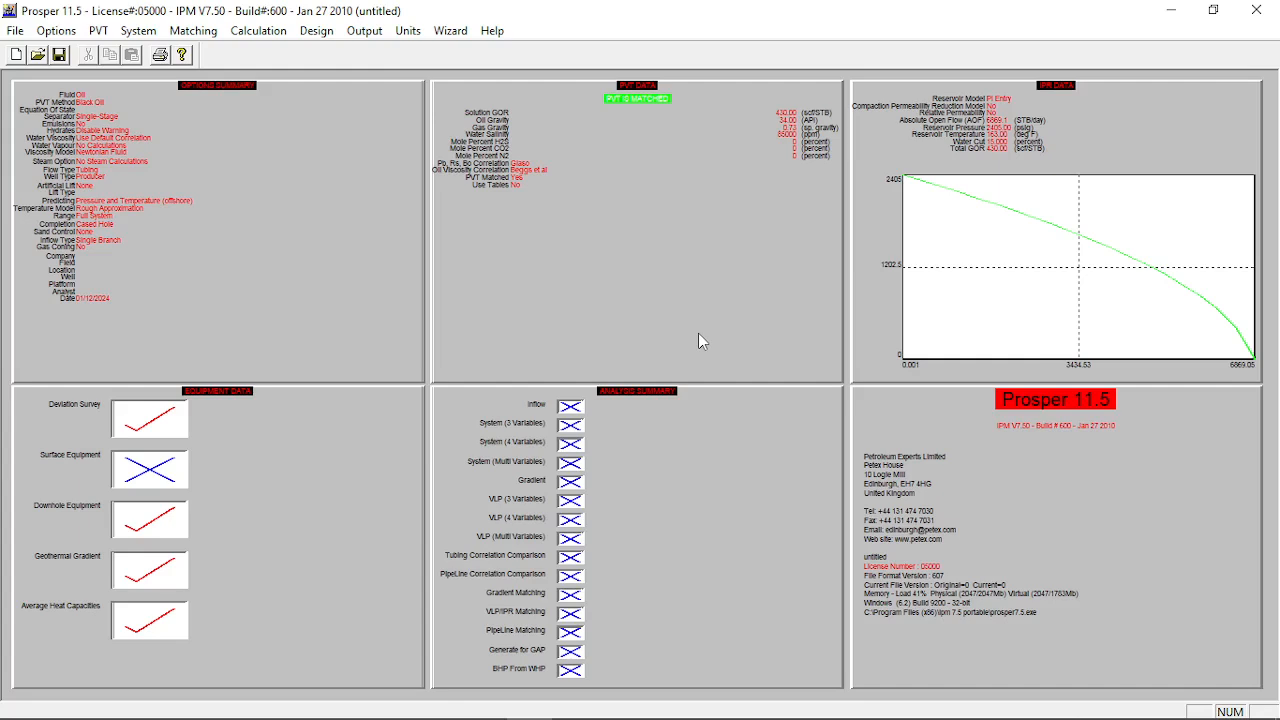
Open the VLP/IPR quality check matching and date the first test point 01/10/2009
click(211, 36)
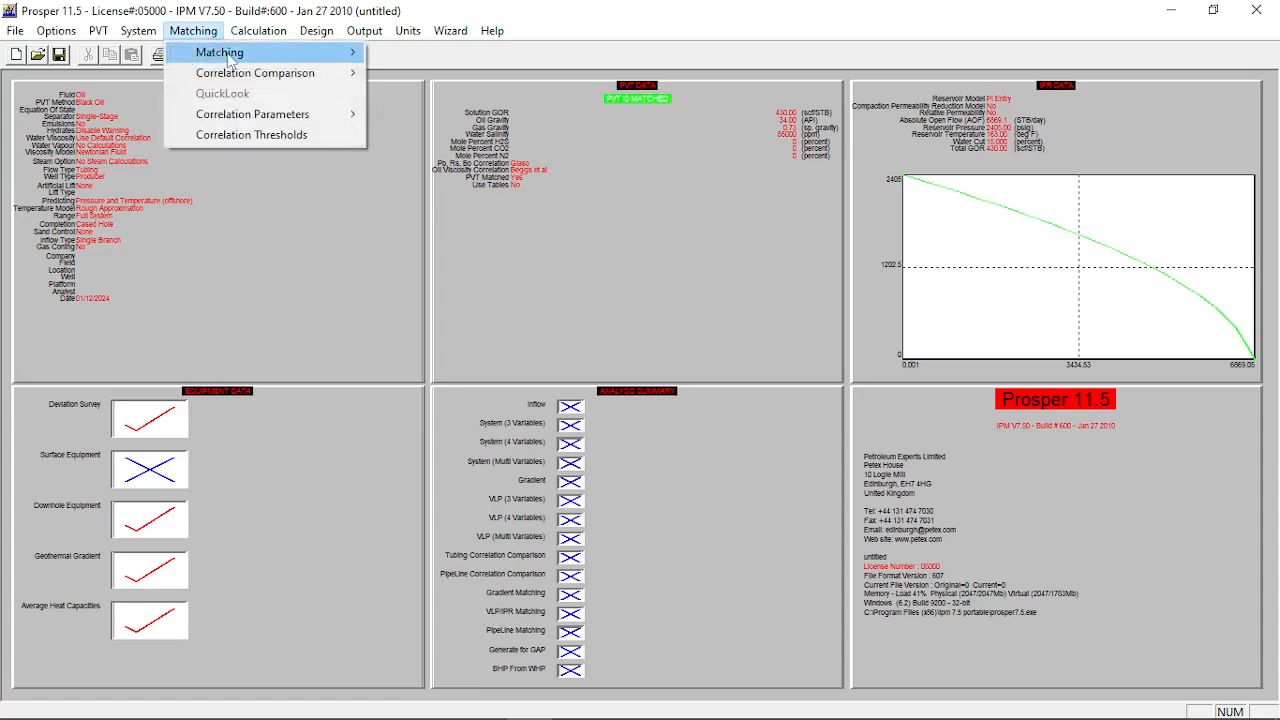
mouse_move(232, 60)
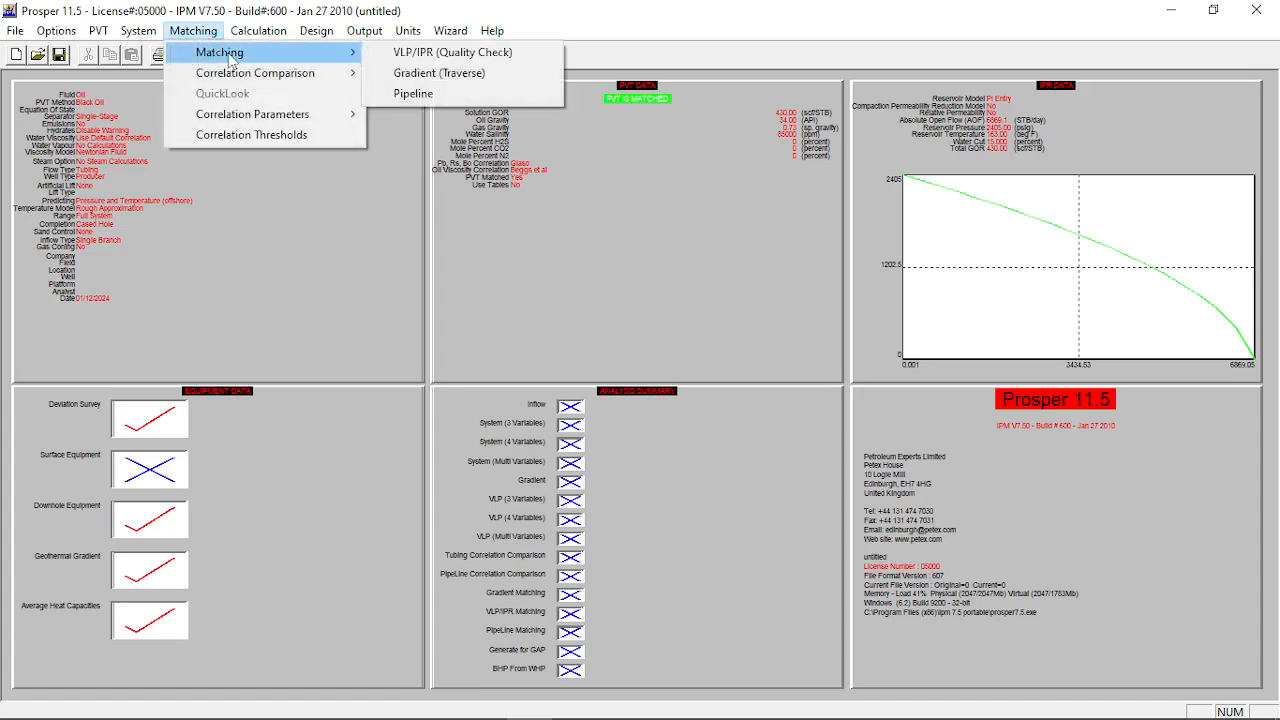
click(486, 58)
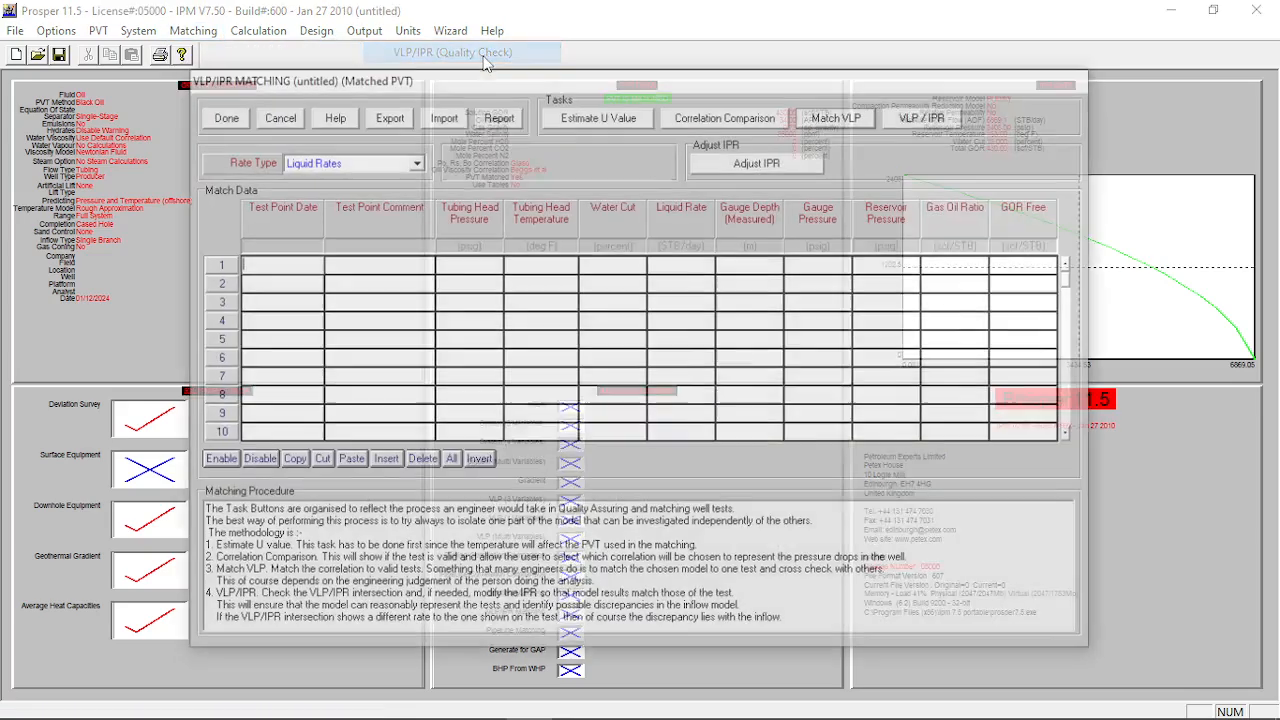
click(270, 268)
text(0.1)
key(BackSpace)
key(BackSpace)
text(1/)
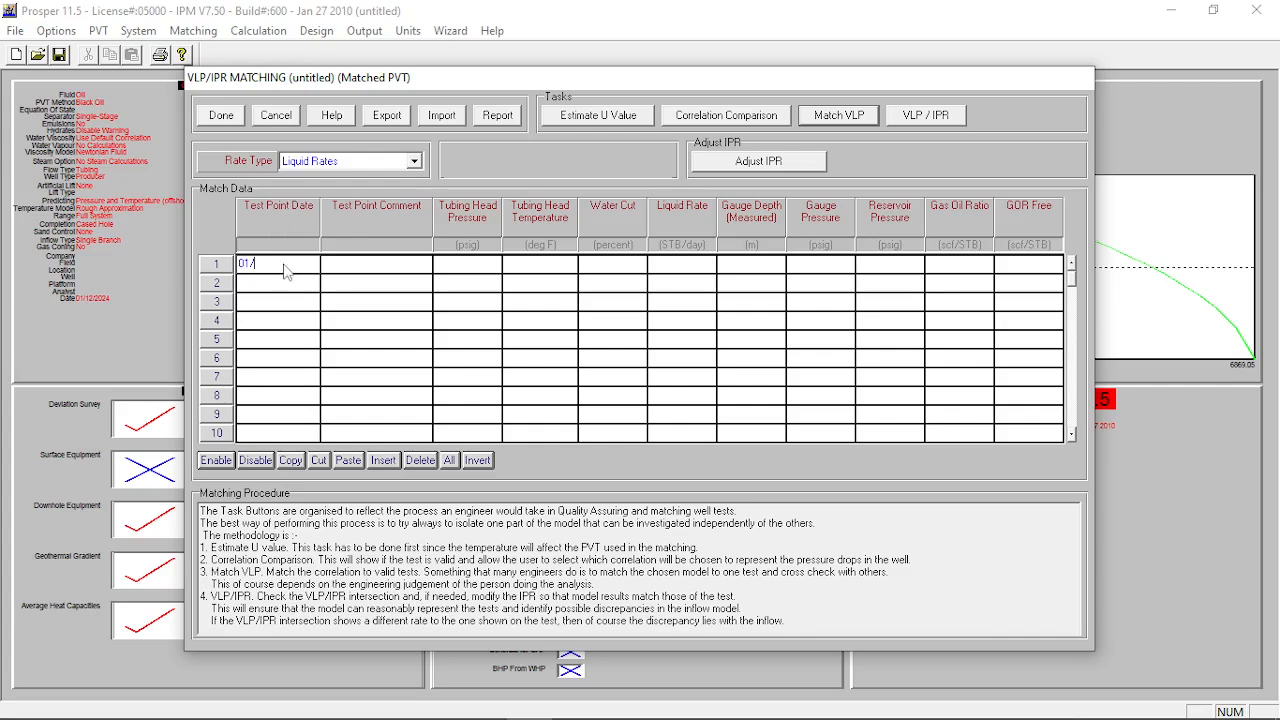
text(10/2009)
Enter the test point's tubing head pressure 395 psig, tubing head temperature 110 deg F, water cut 15 percent and liquid rate 2100 STB/day
click(381, 268)
click(468, 266)
text(395)
key(Tab)
text(110)
key(Tab)
text(15)
key(Tab)
text(2100)
key(Tab)
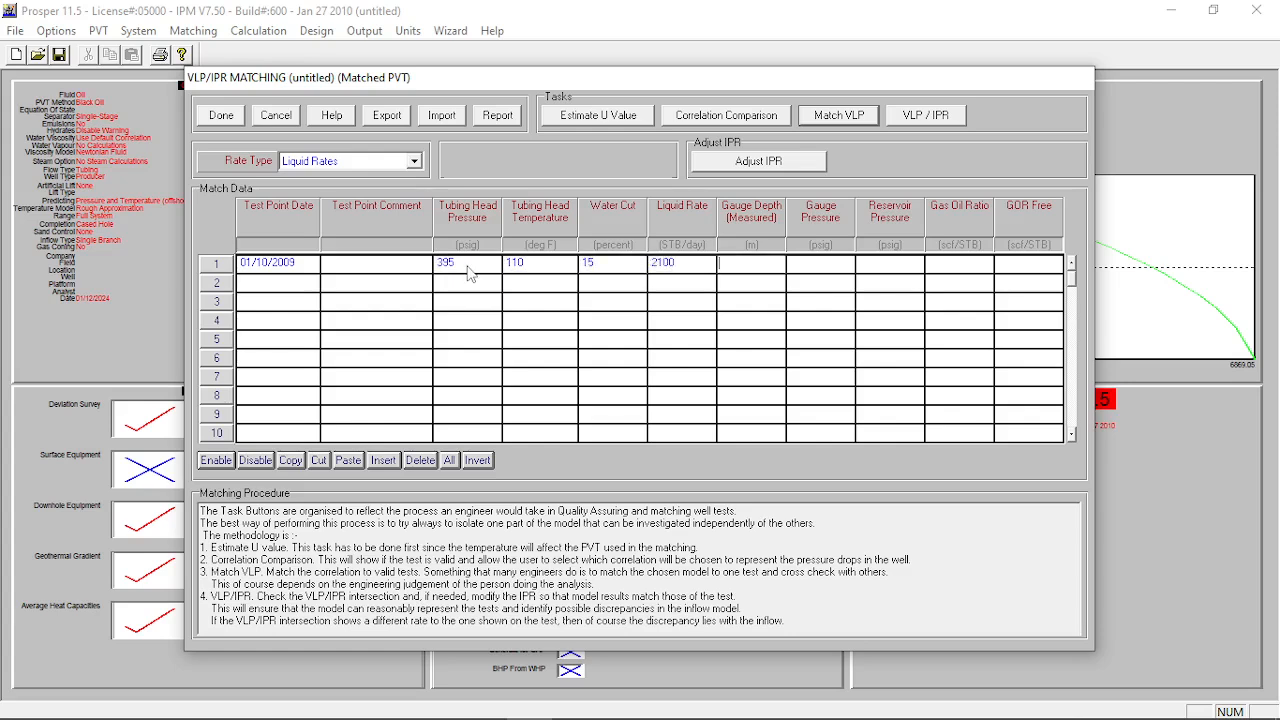
Enter the test point's gauge depth 2700 m, gauge pressure 1796 psig, reservoir pressure 2405 psig, gas oil ratio 430 and free GOR 0 scf/STB
text(2700)
key(Tab)
text(1798)
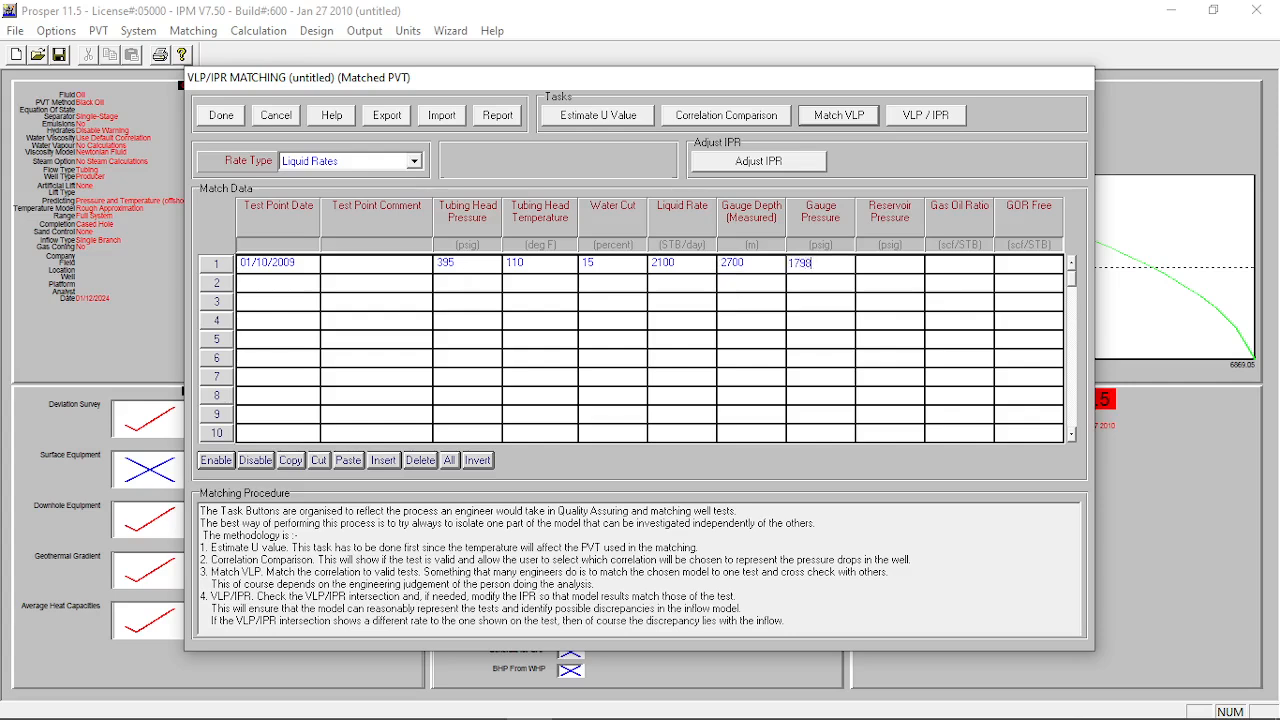
key(BackSpace)
text(6)
key(Tab)
text(2405)
click(950, 263)
text(430)
key(Tab)
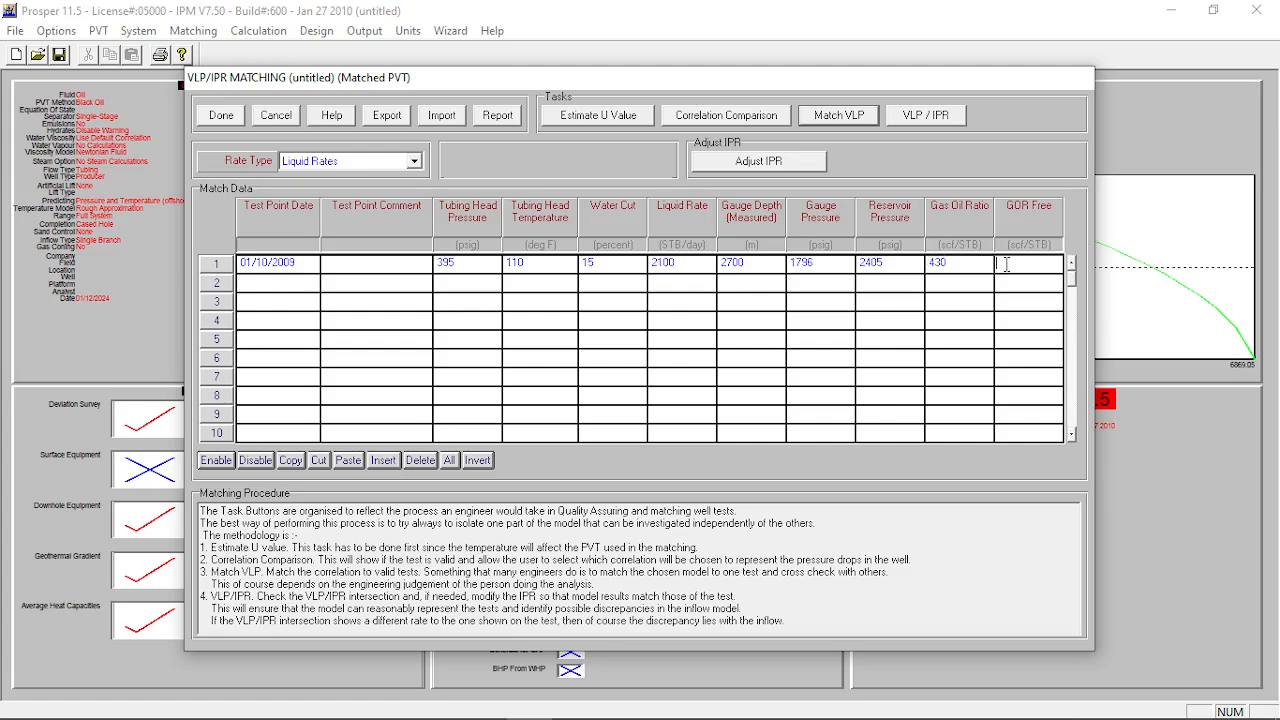
text(0)
Estimate the overall heat transfer coefficient from the test point and transfer the U value to the geothermal gradient
click(596, 116)
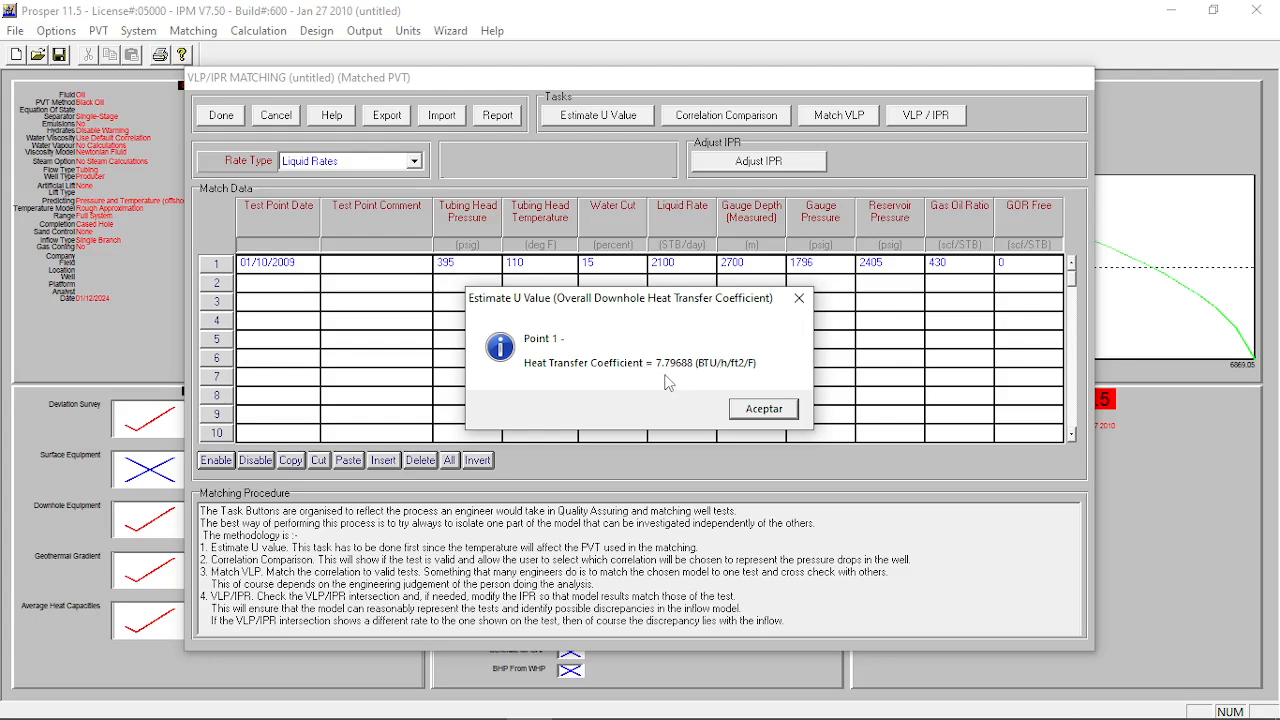
click(763, 415)
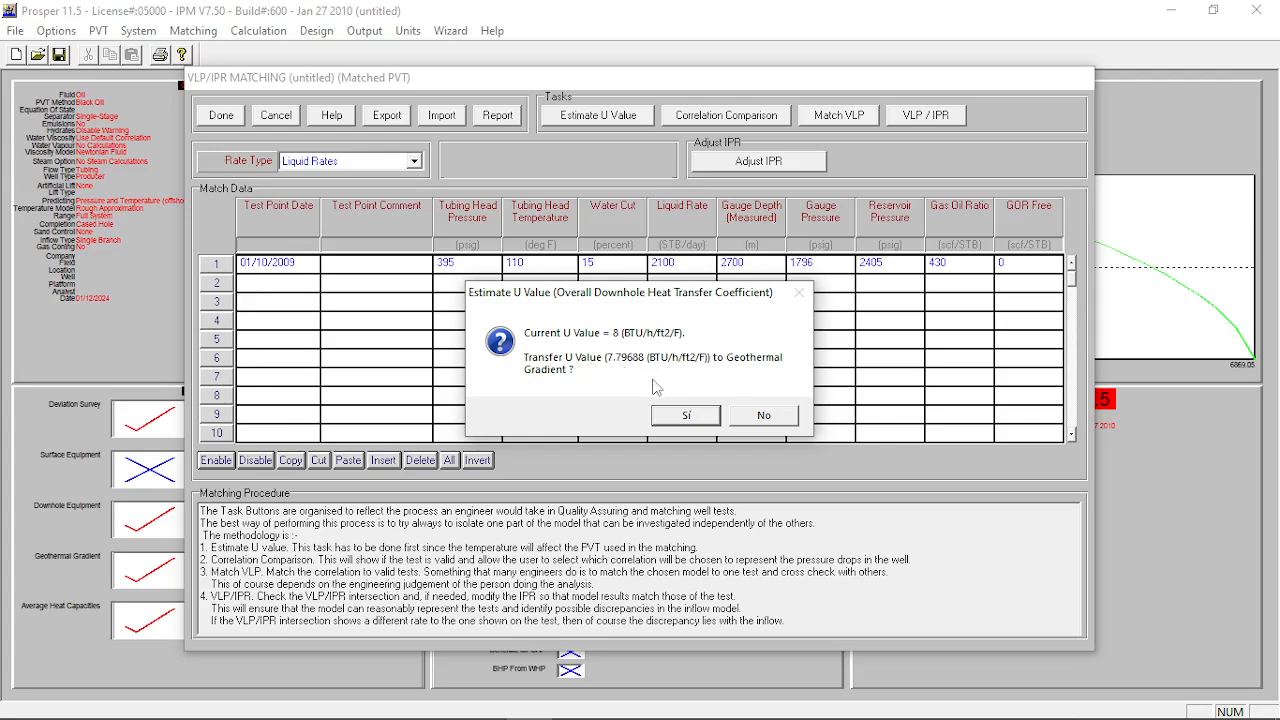
click(675, 416)
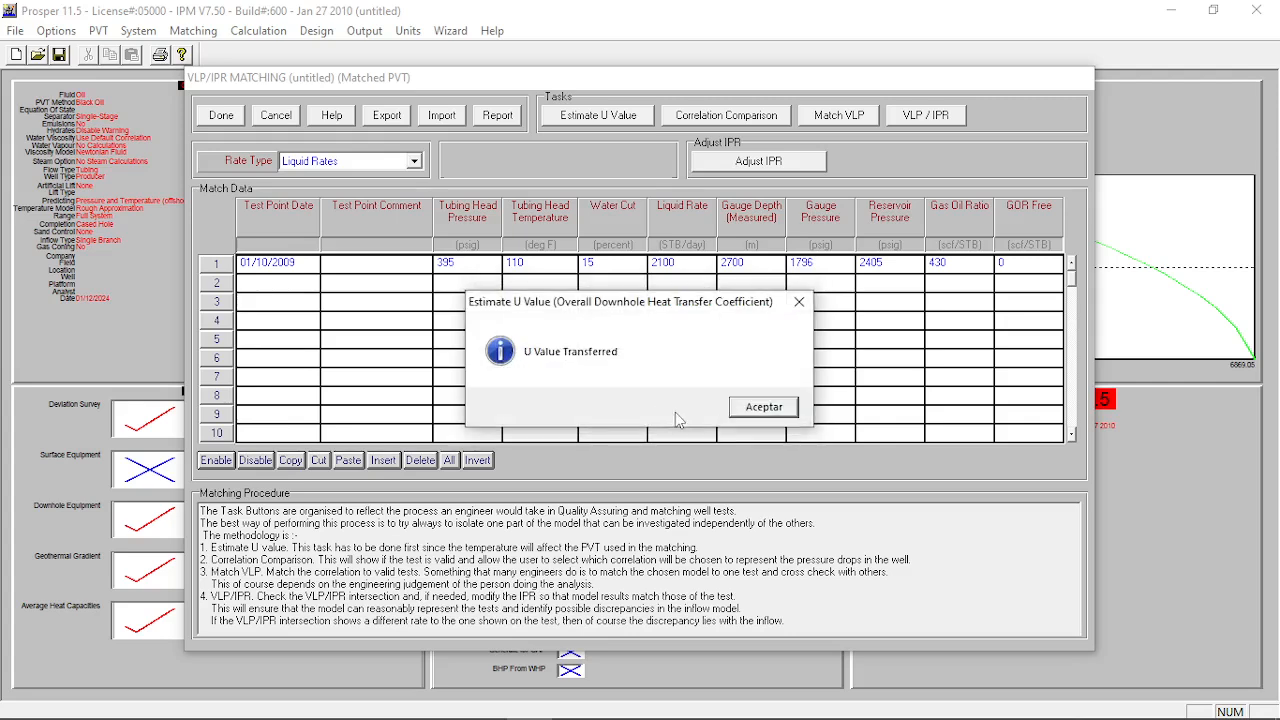
click(748, 410)
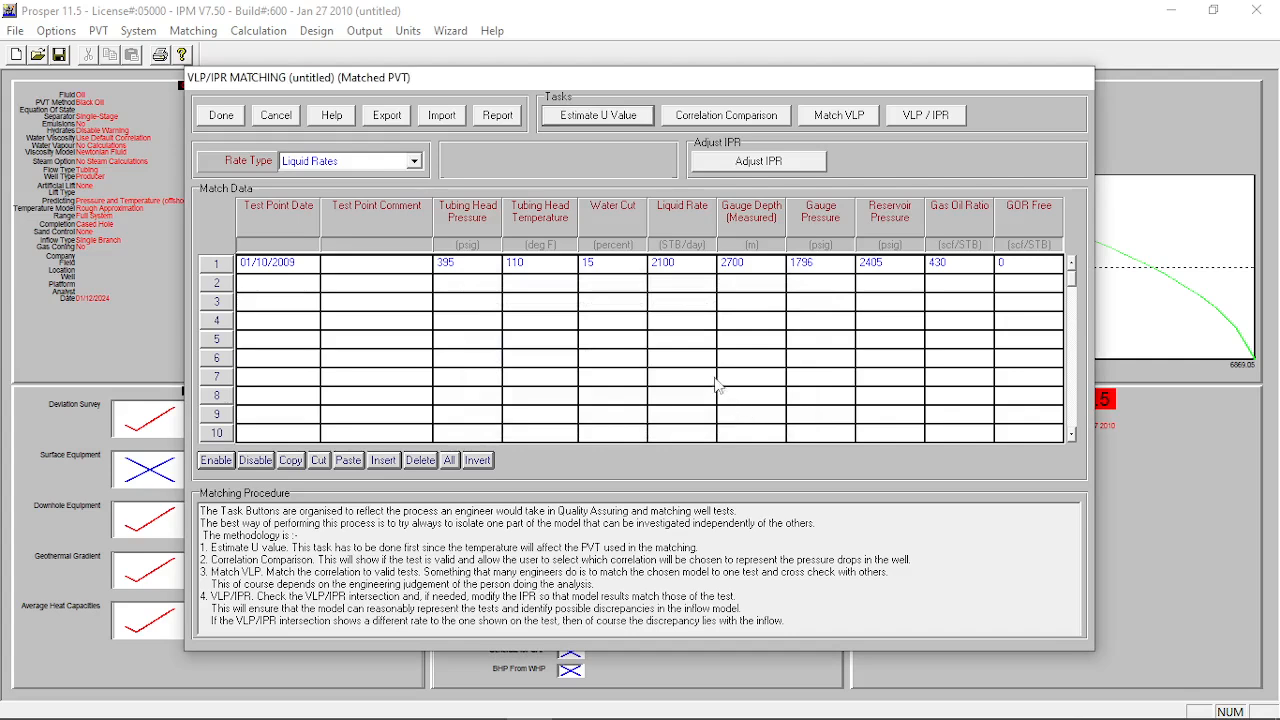
Open the correlation comparison for the test point and select the nine tubing correlations from Duns and Ros Modified through Duns and Ros Original
click(735, 116)
click(670, 409)
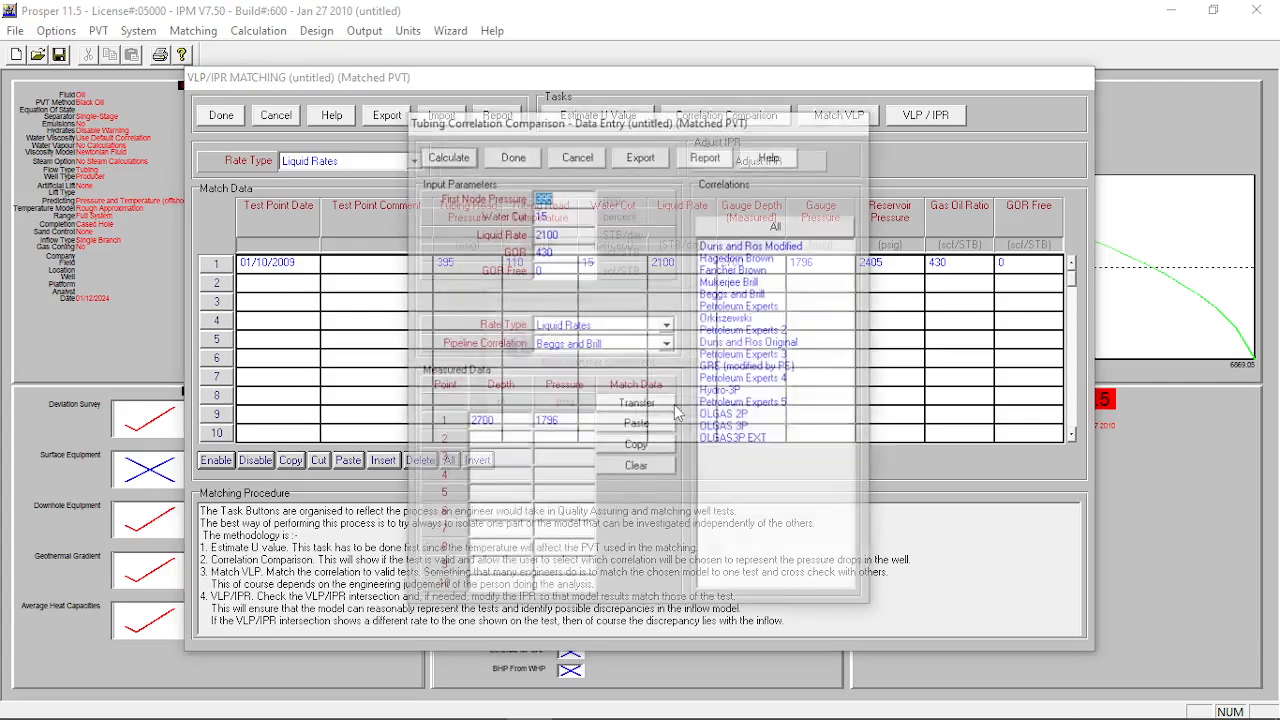
click(747, 246)
click(742, 259)
click(742, 269)
click(742, 281)
click(742, 293)
click(742, 305)
click(742, 317)
click(741, 330)
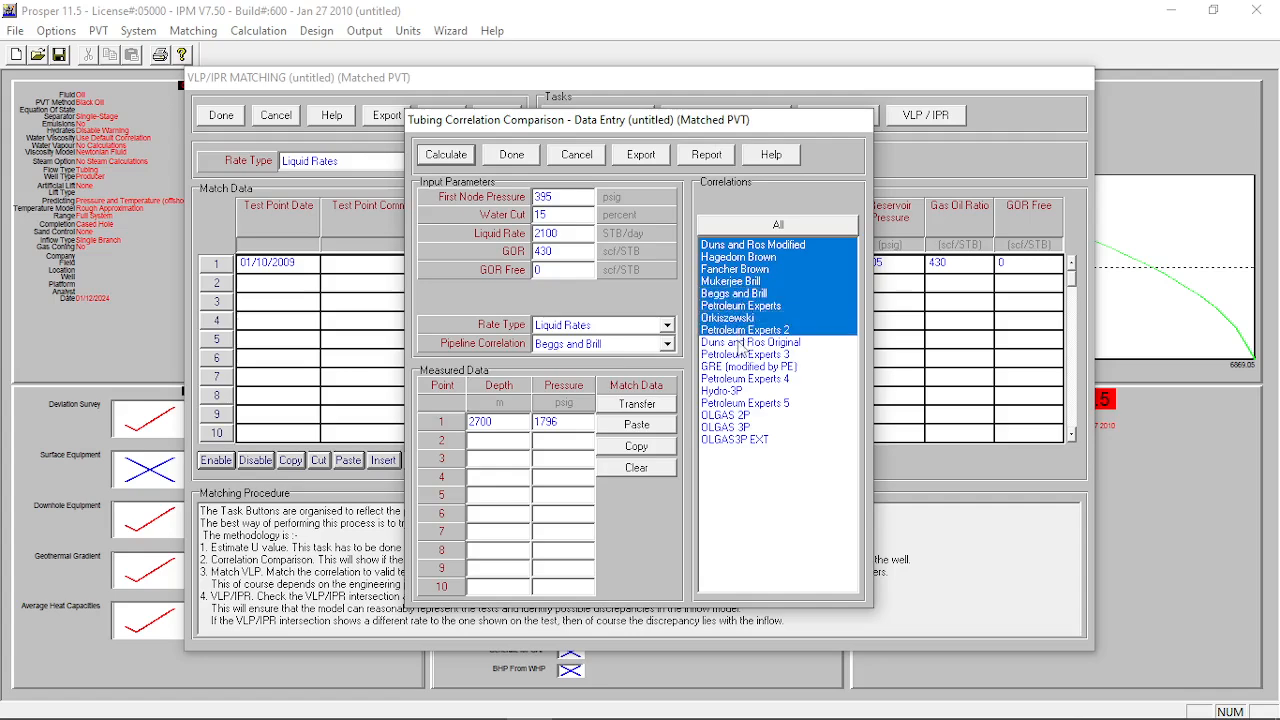
click(742, 342)
Calculate the tubing correlation comparison at the test liquid rate for the selected correlations
click(462, 160)
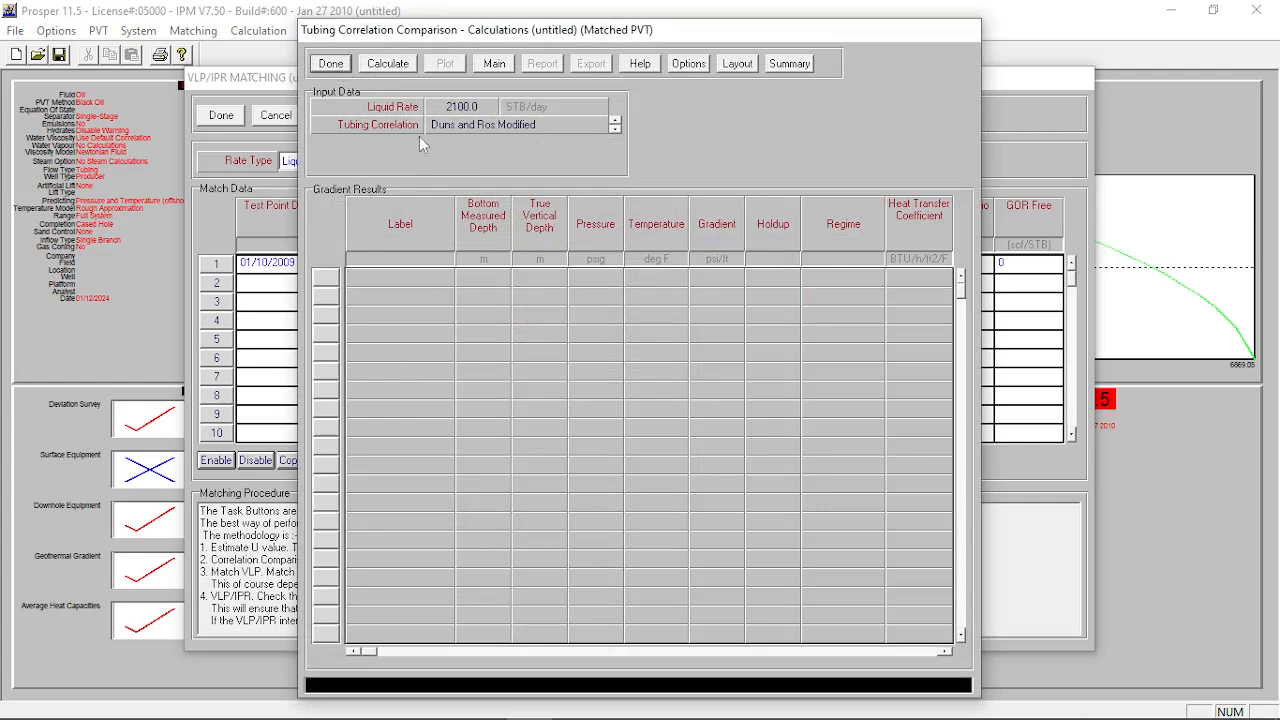
click(401, 66)
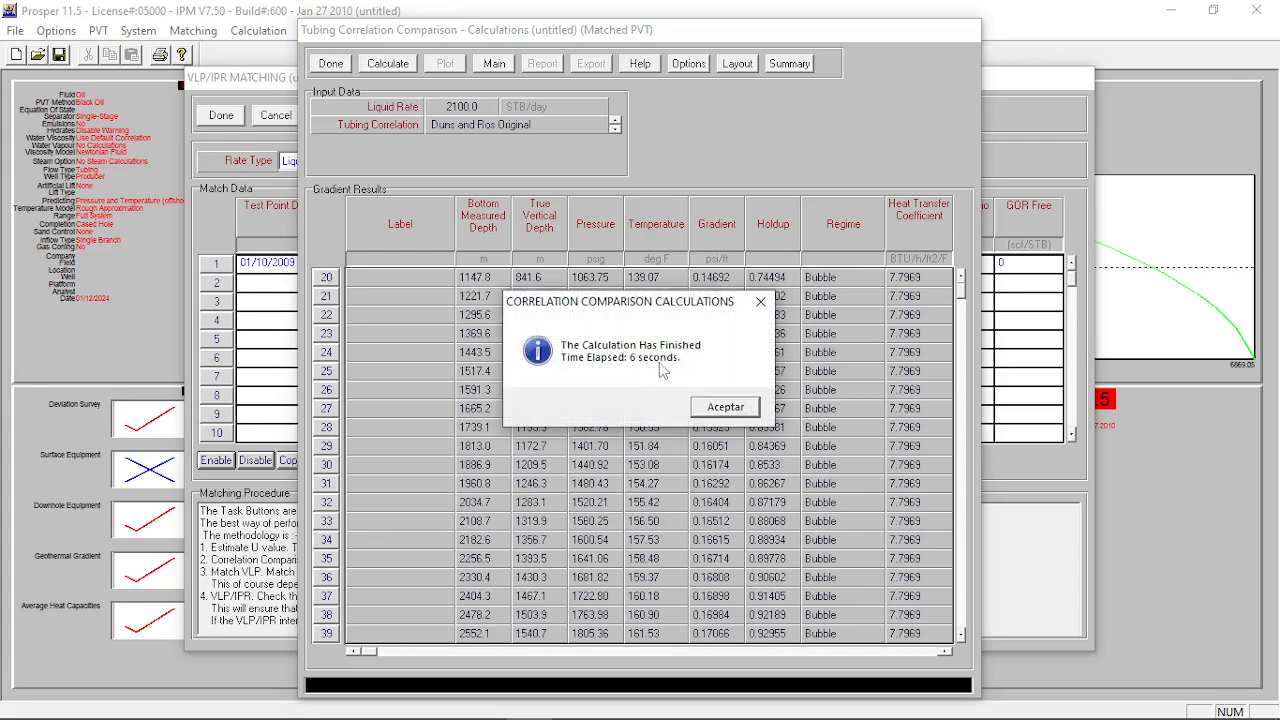
click(713, 406)
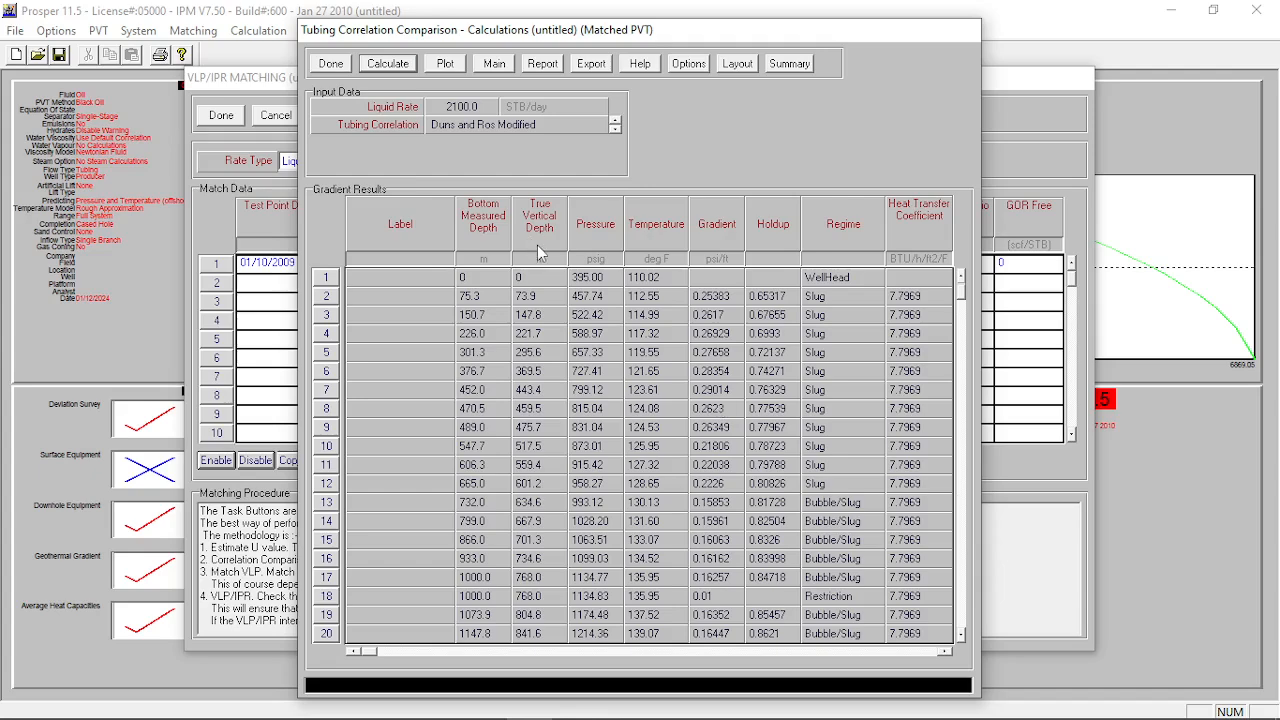
Plot pressure against measured depth and examine closely which correlation lies nearest the measured gauge point, leaving the comparison when done
click(445, 68)
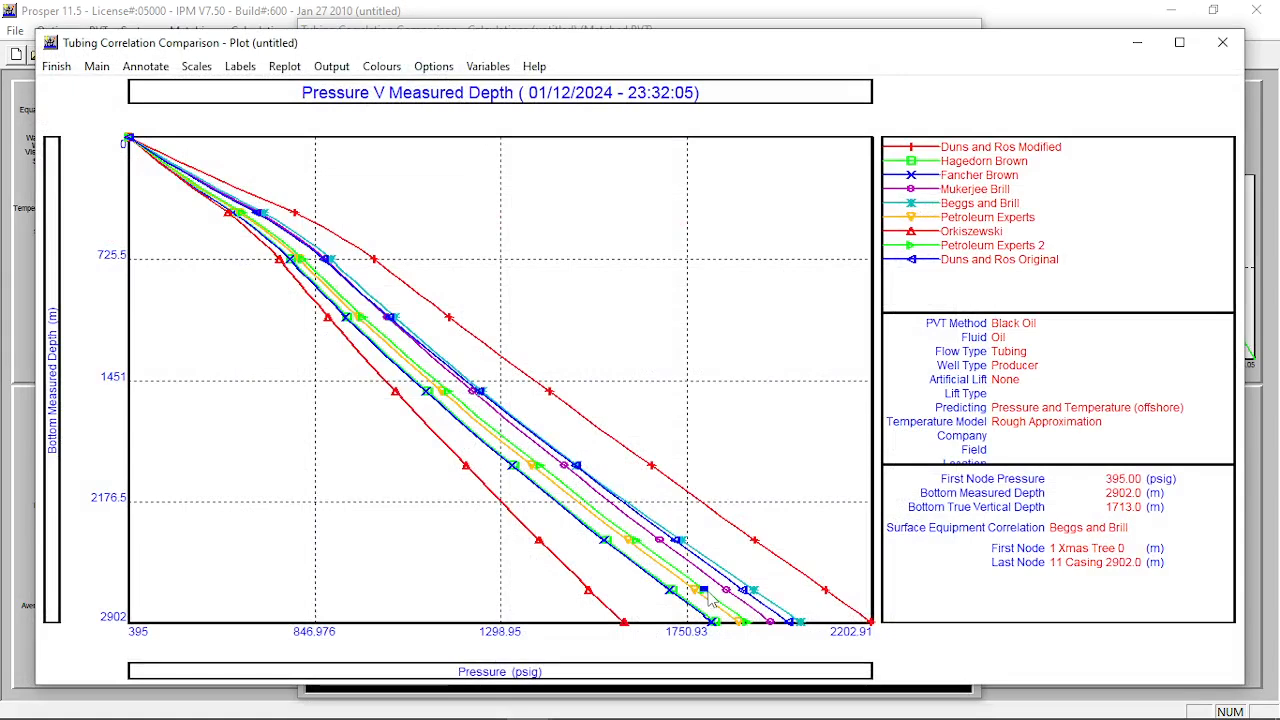
drag(728, 600, 739, 607)
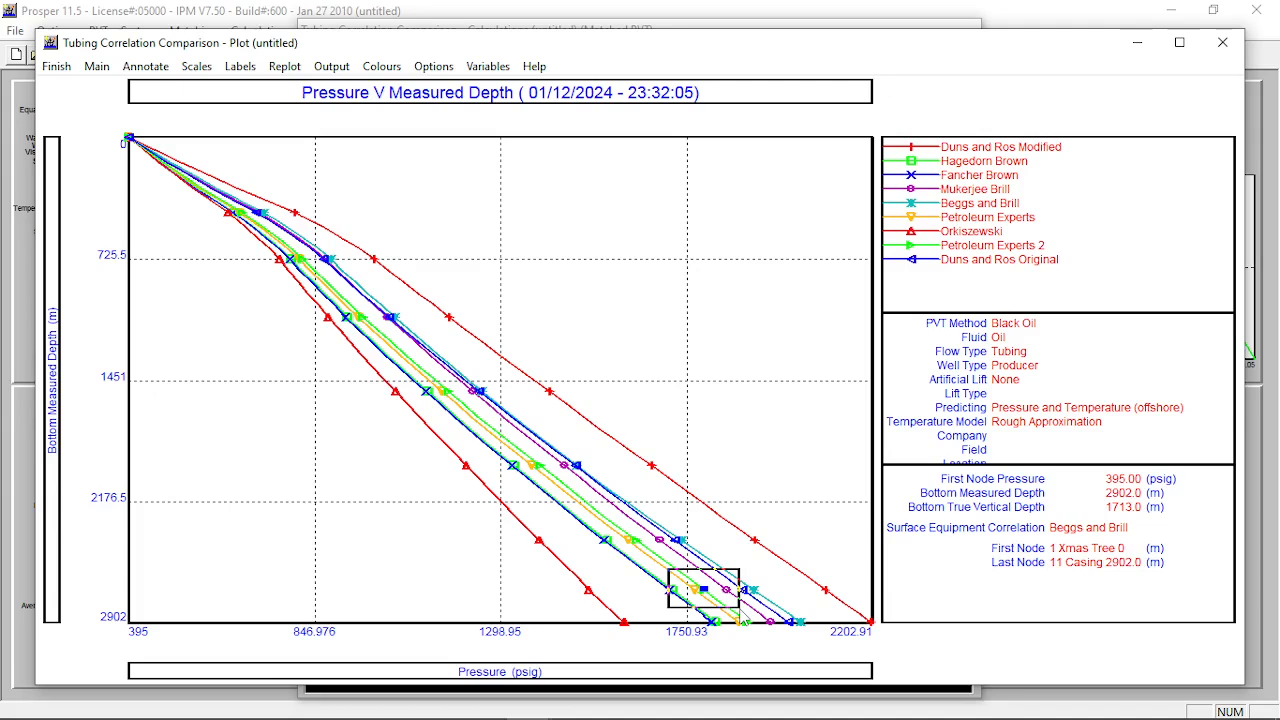
drag(739, 607, 739, 607)
drag(370, 288, 689, 486)
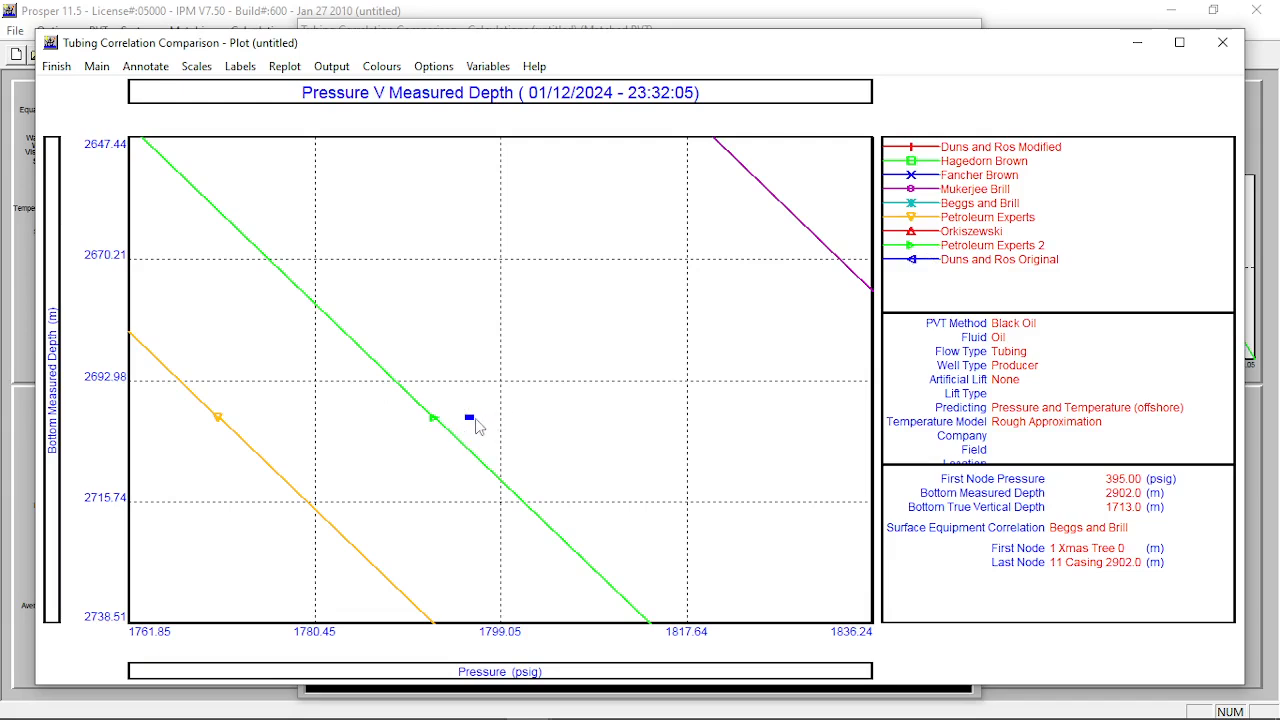
click(62, 72)
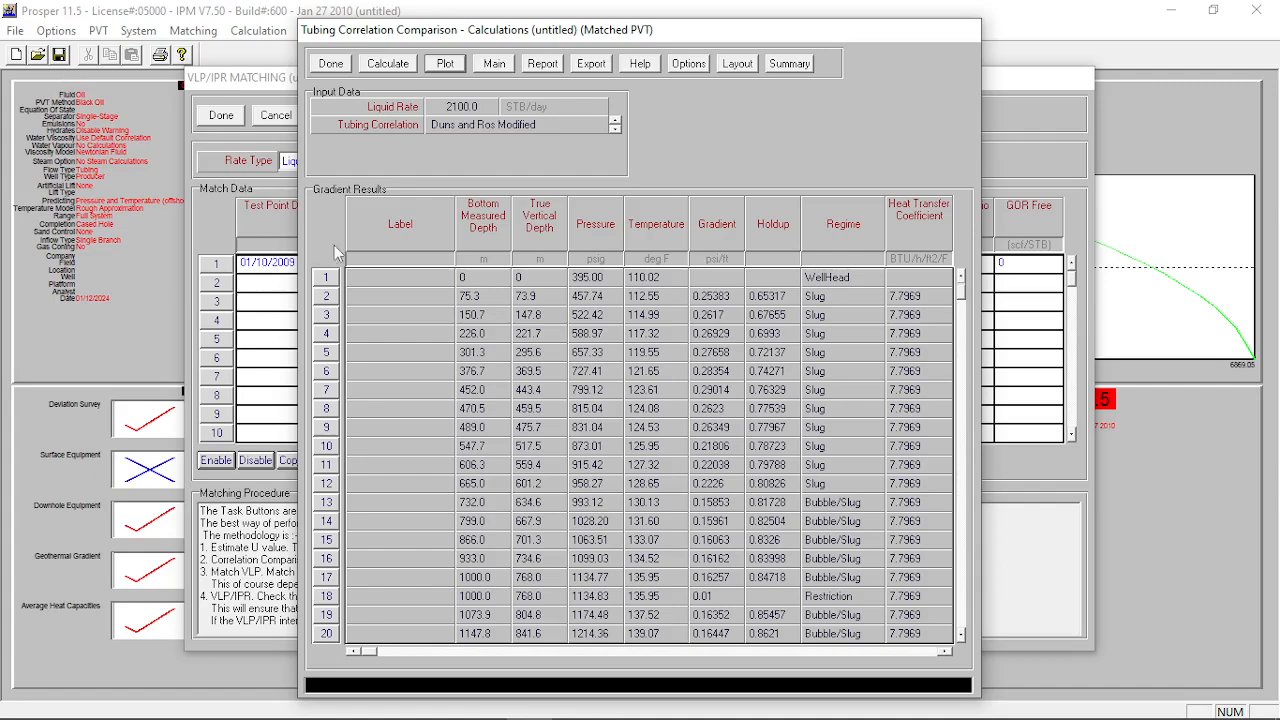
click(328, 66)
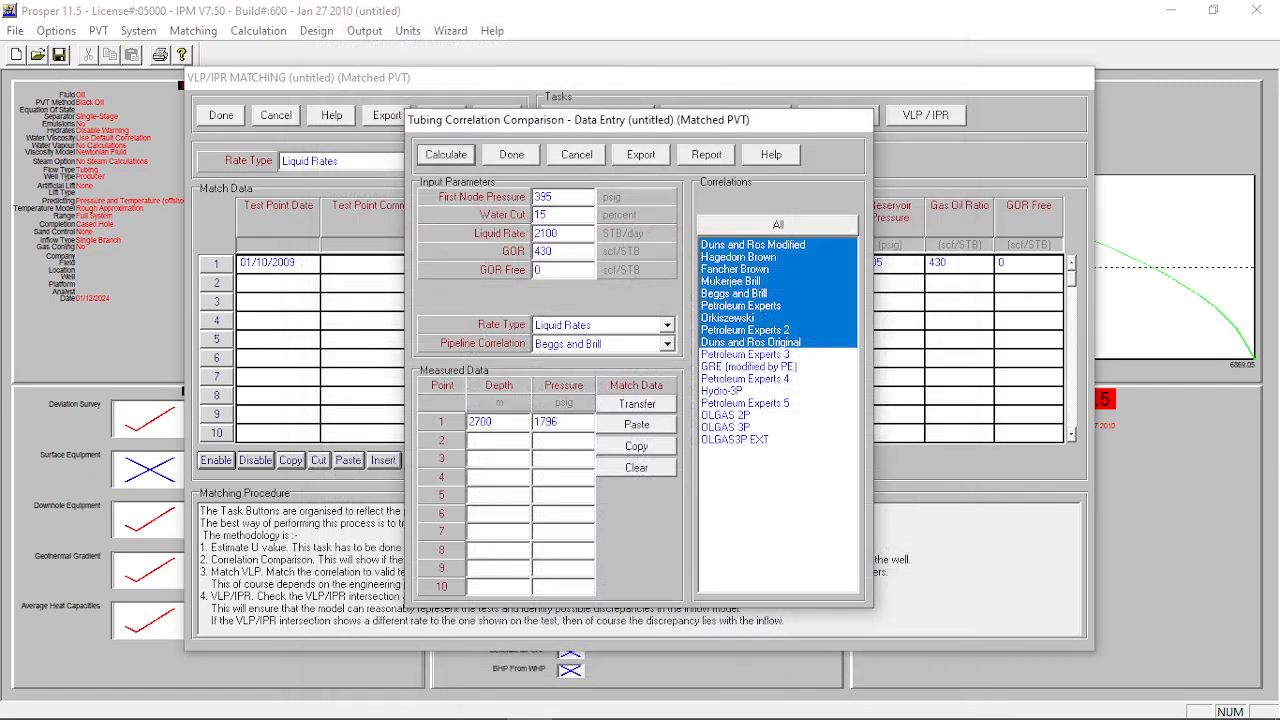
click(512, 156)
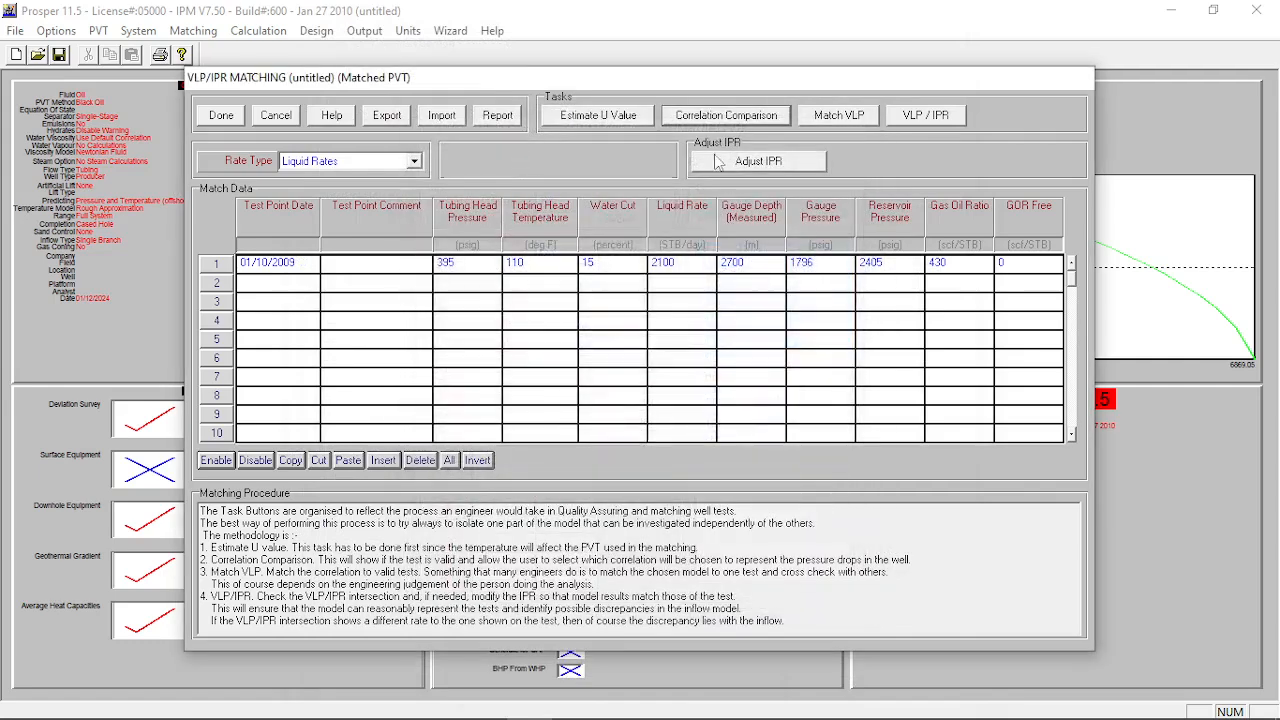
Match the VLP to the test point using only the Petroleum Experts 2 correlation
click(831, 116)
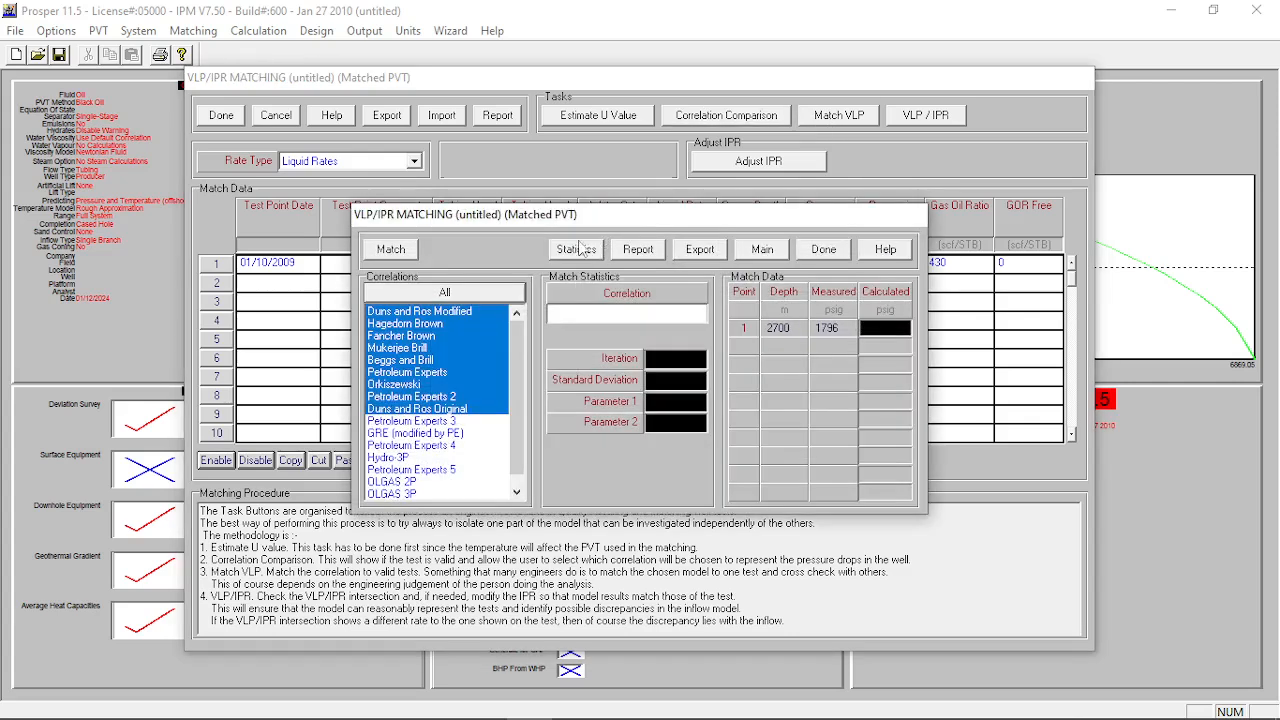
click(440, 312)
click(438, 323)
click(434, 336)
click(429, 349)
click(429, 361)
click(431, 372)
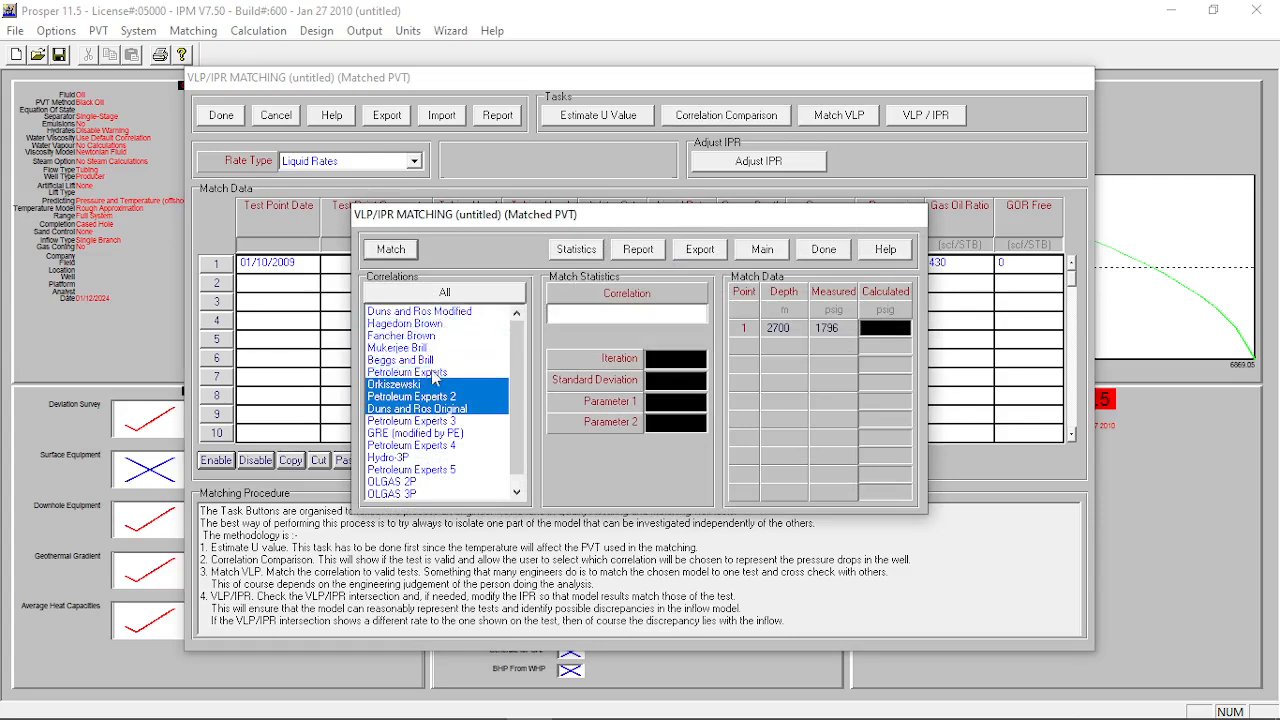
click(428, 384)
click(422, 409)
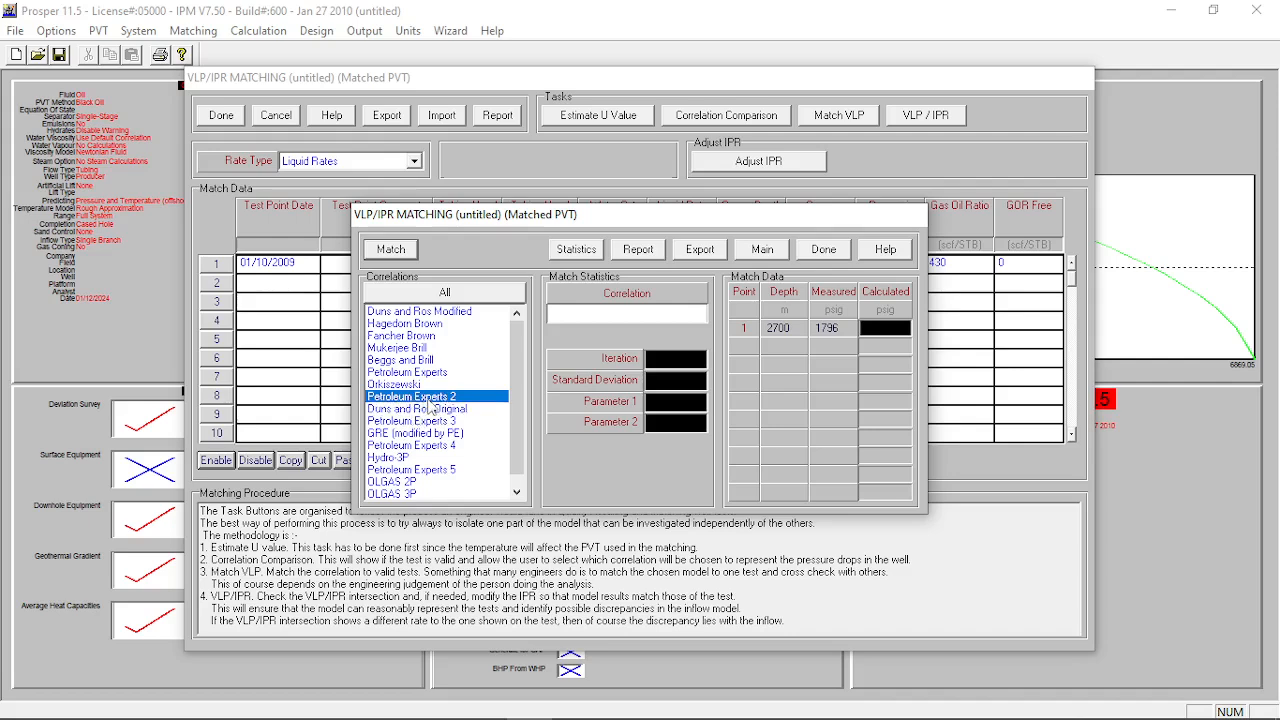
click(392, 252)
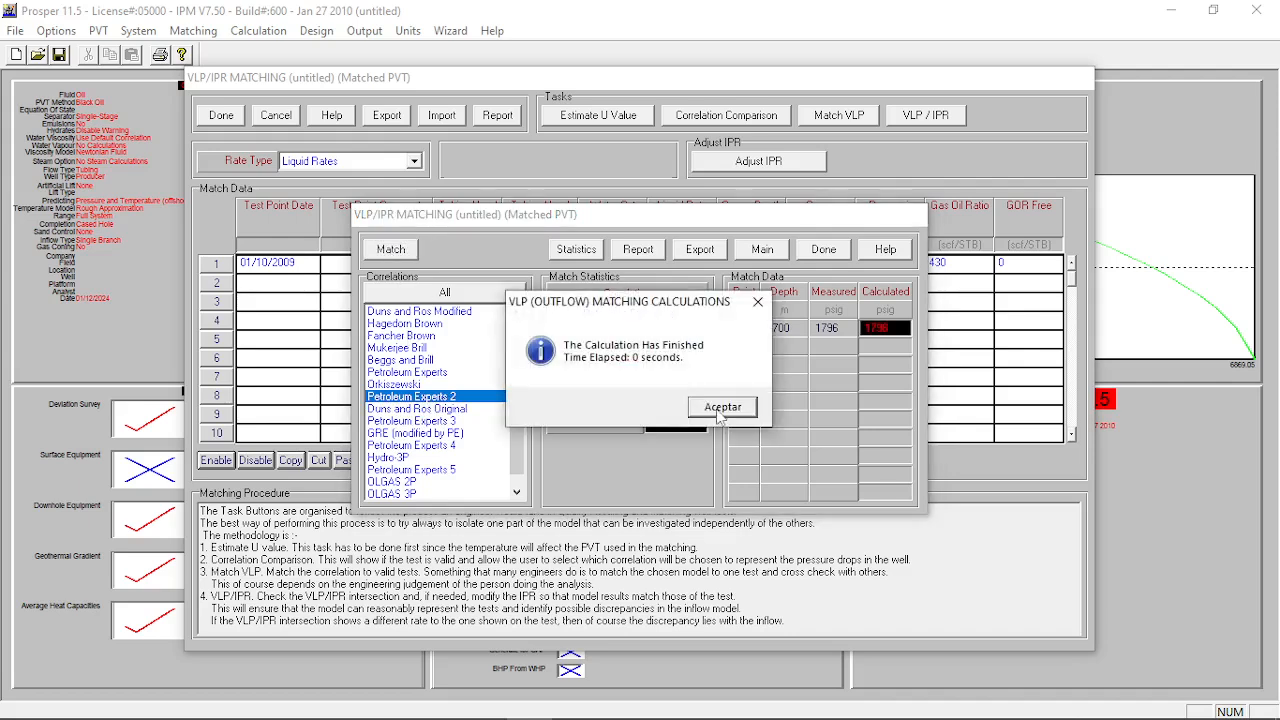
click(720, 408)
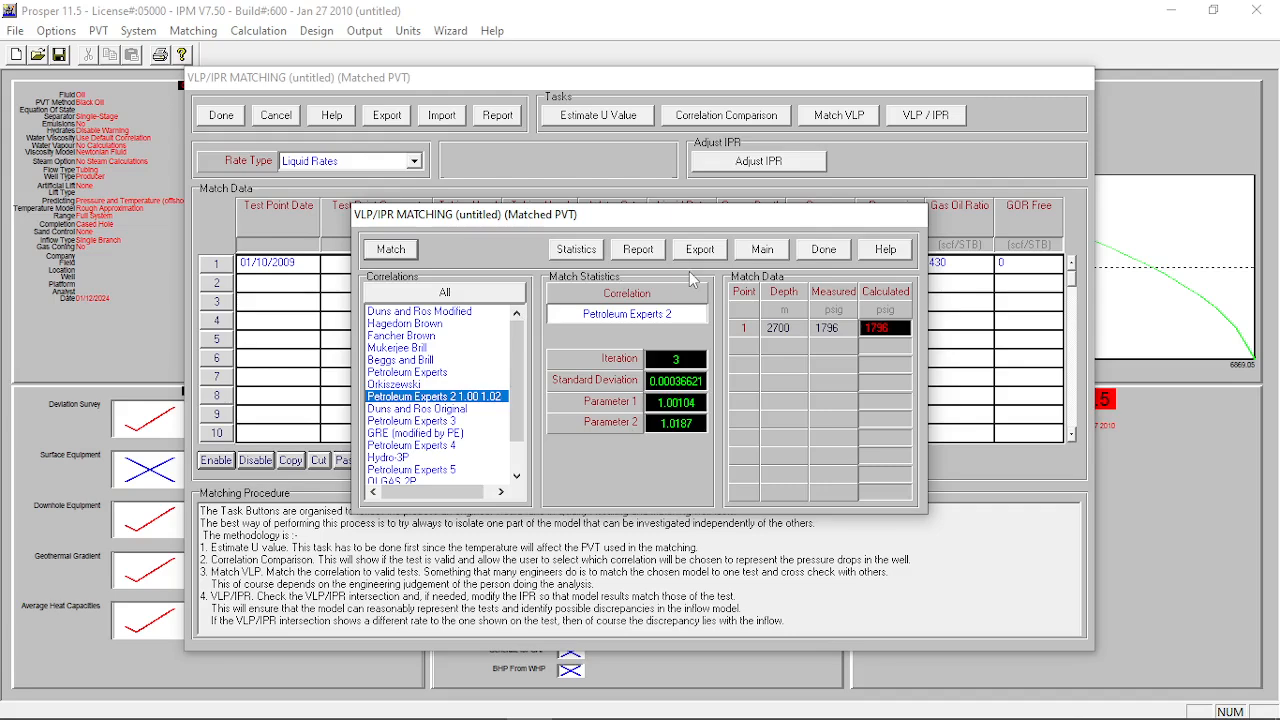
click(826, 254)
Calculate the VLP/IPR intersection with the matched Petroleum Experts 2 correlation and compare the solution rate and BHP with the test
click(922, 118)
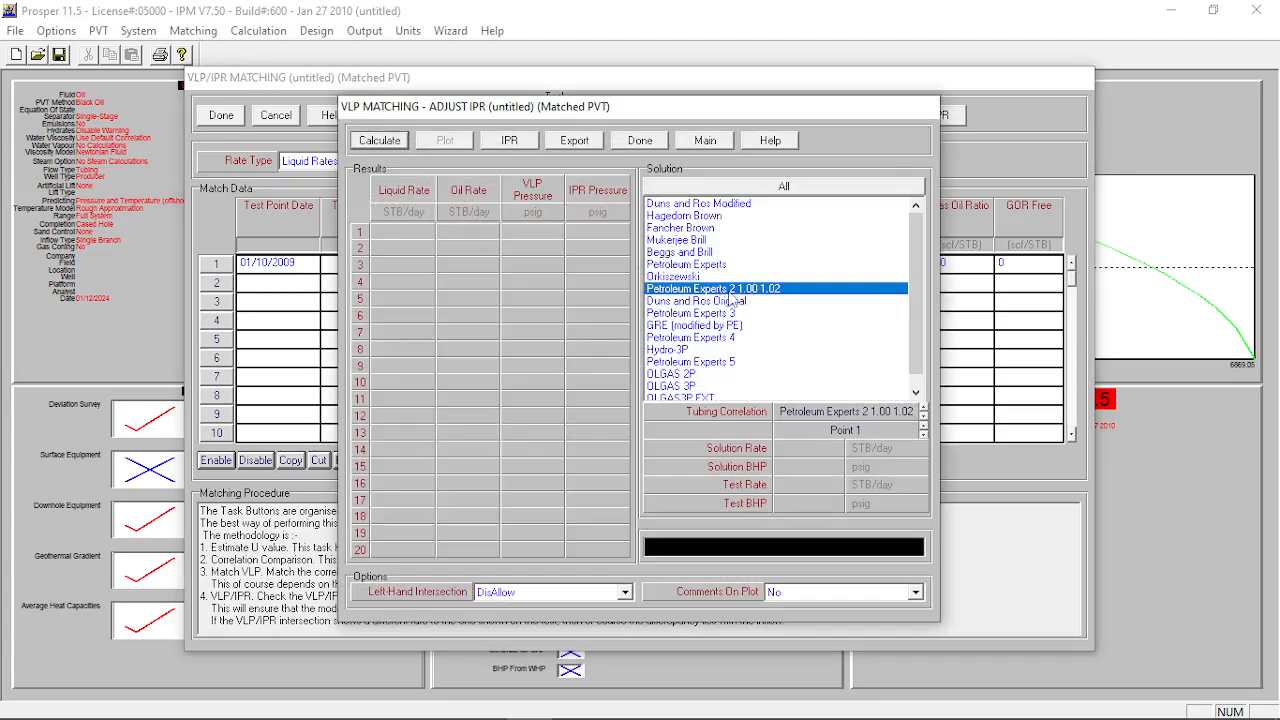
click(395, 146)
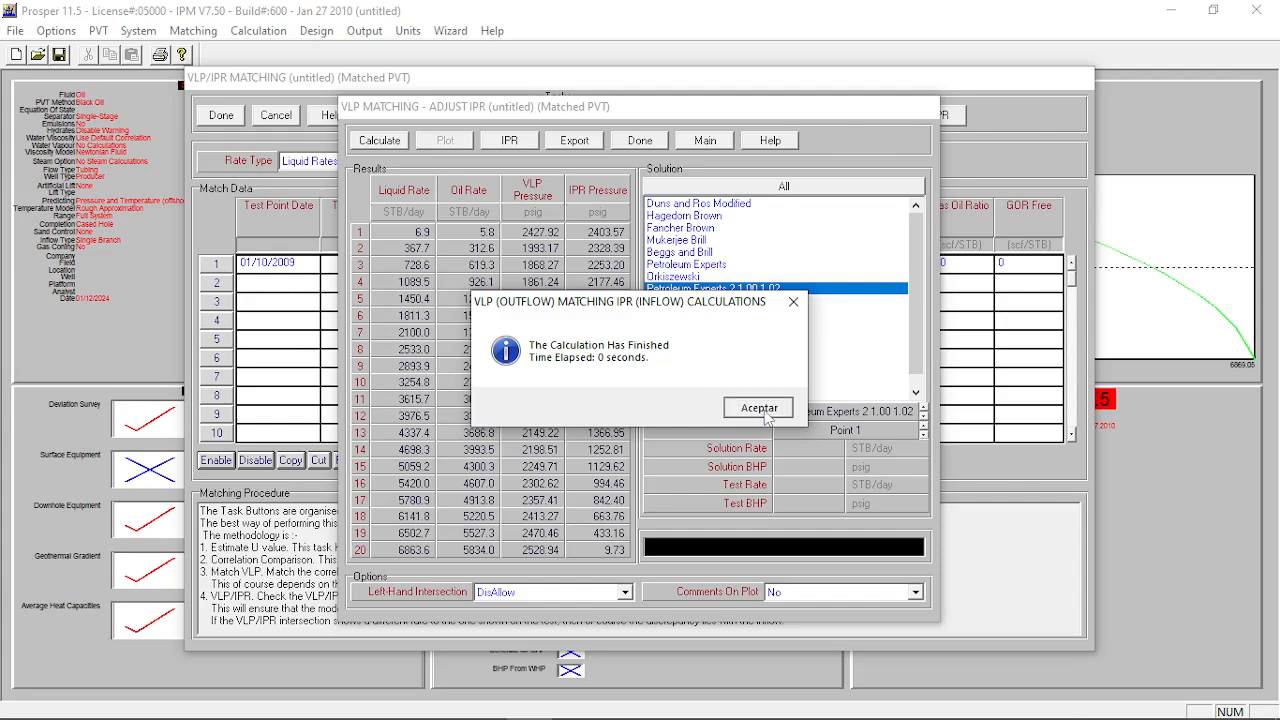
click(762, 412)
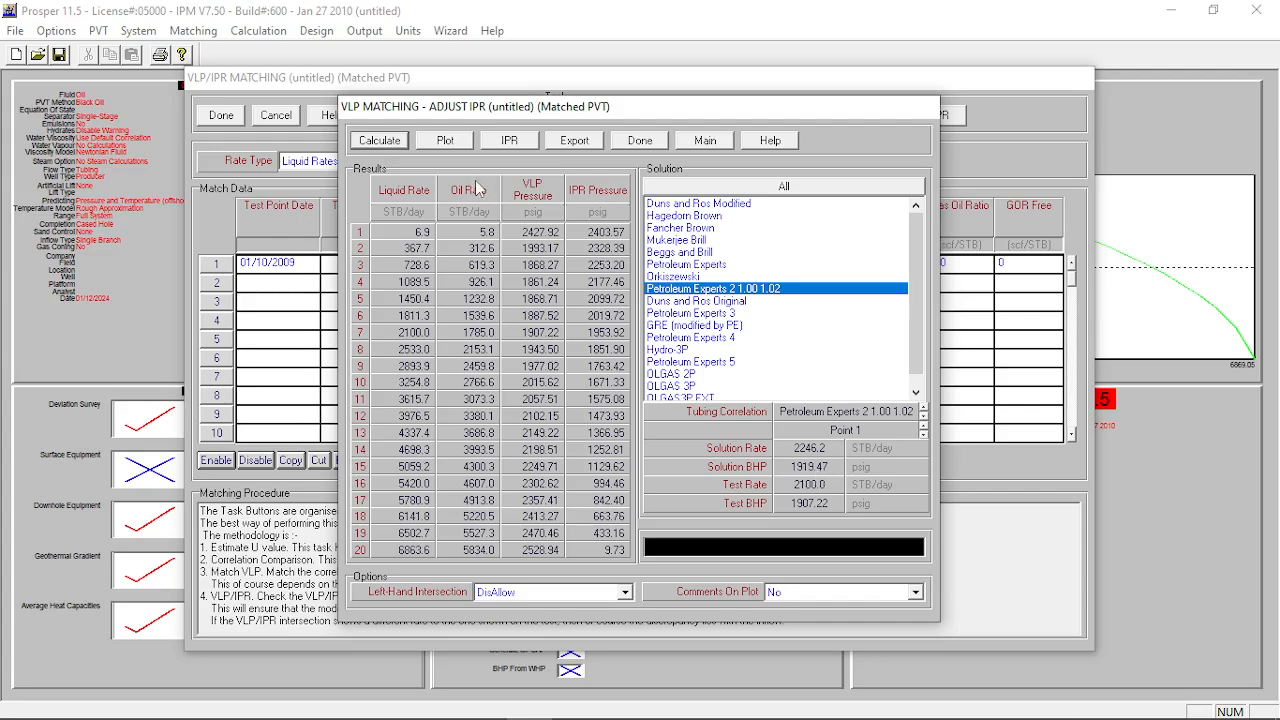
click(642, 140)
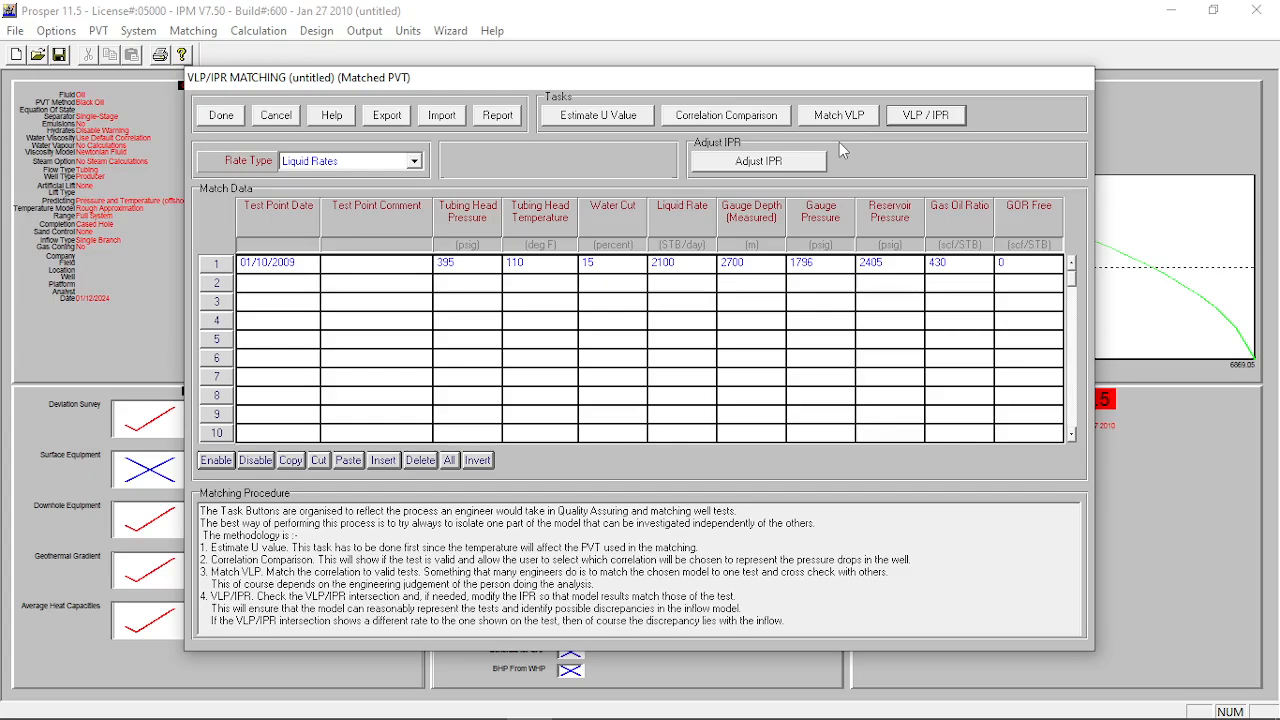
Open the IPR adjustment, include the 01/10/2009 test and calculate the VLP/IPR intersection for all selected tests
click(758, 162)
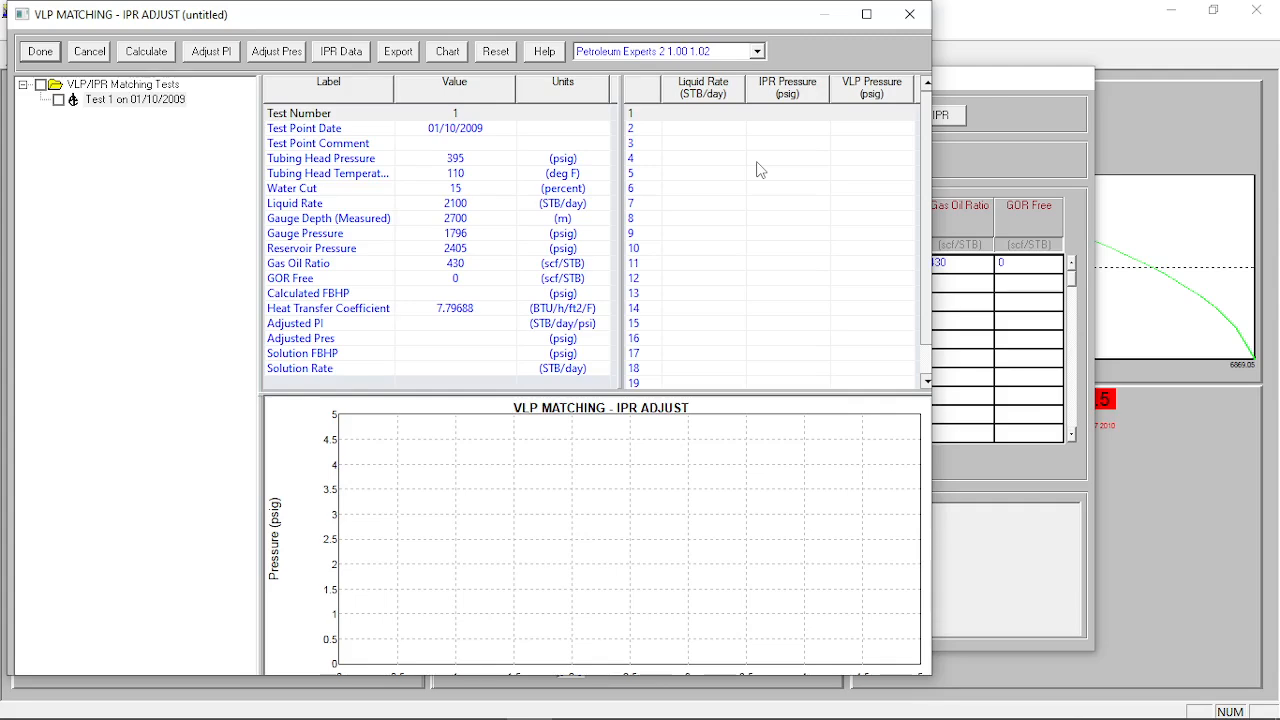
click(58, 100)
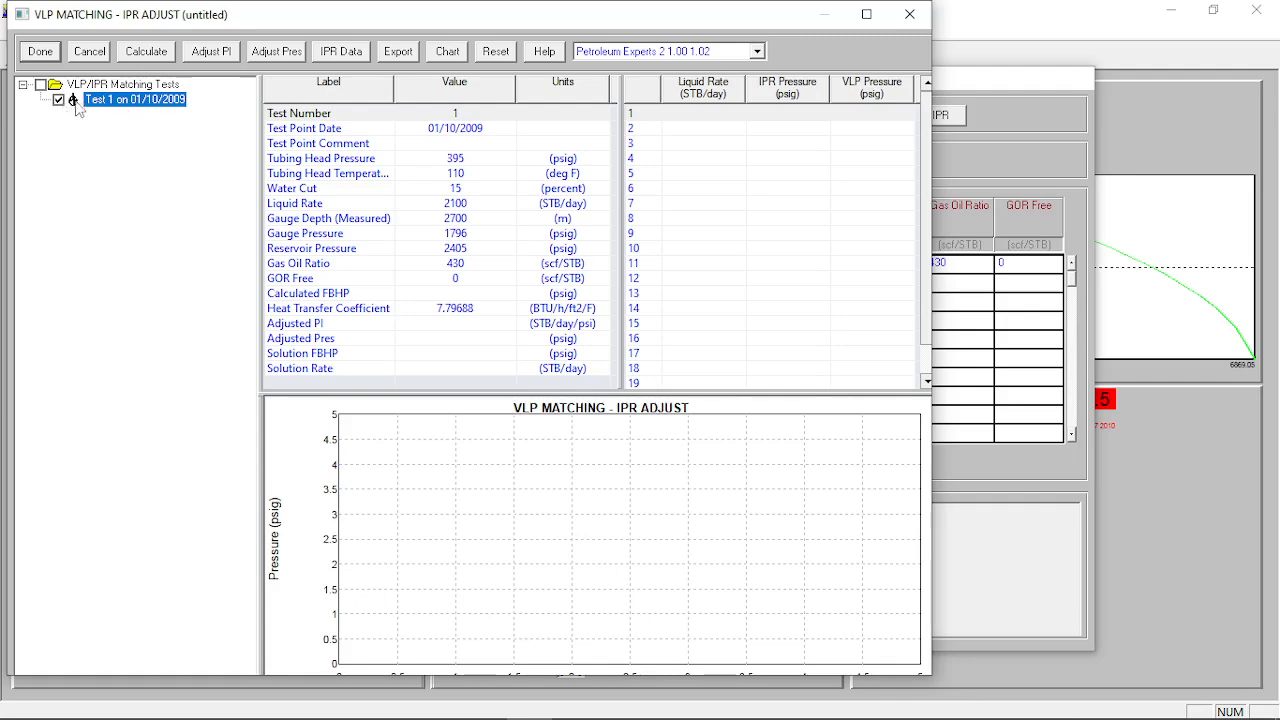
click(155, 62)
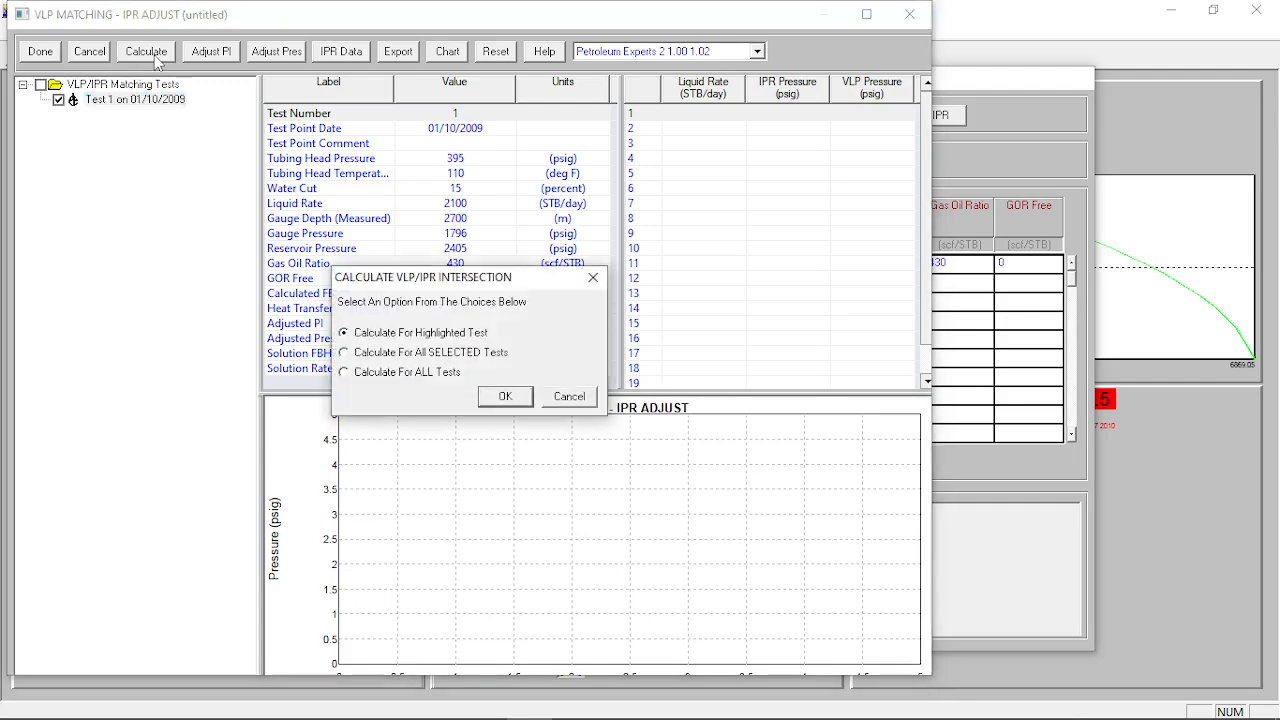
click(345, 357)
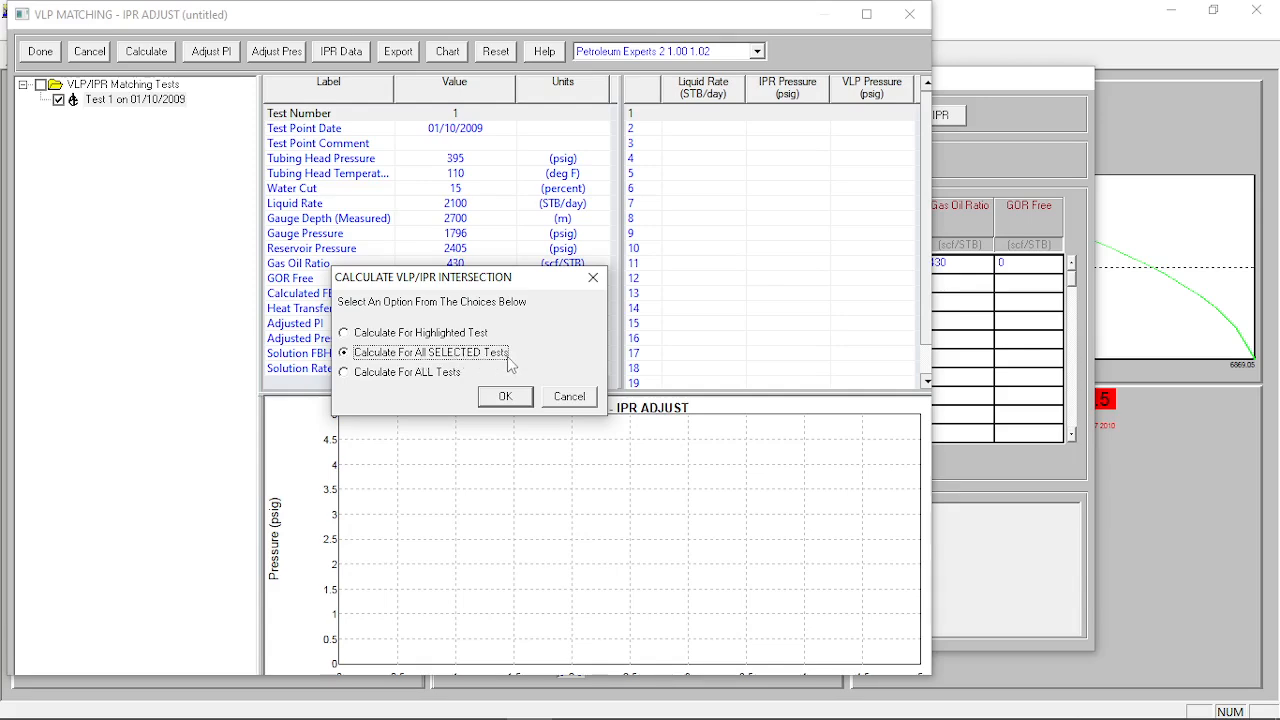
click(507, 397)
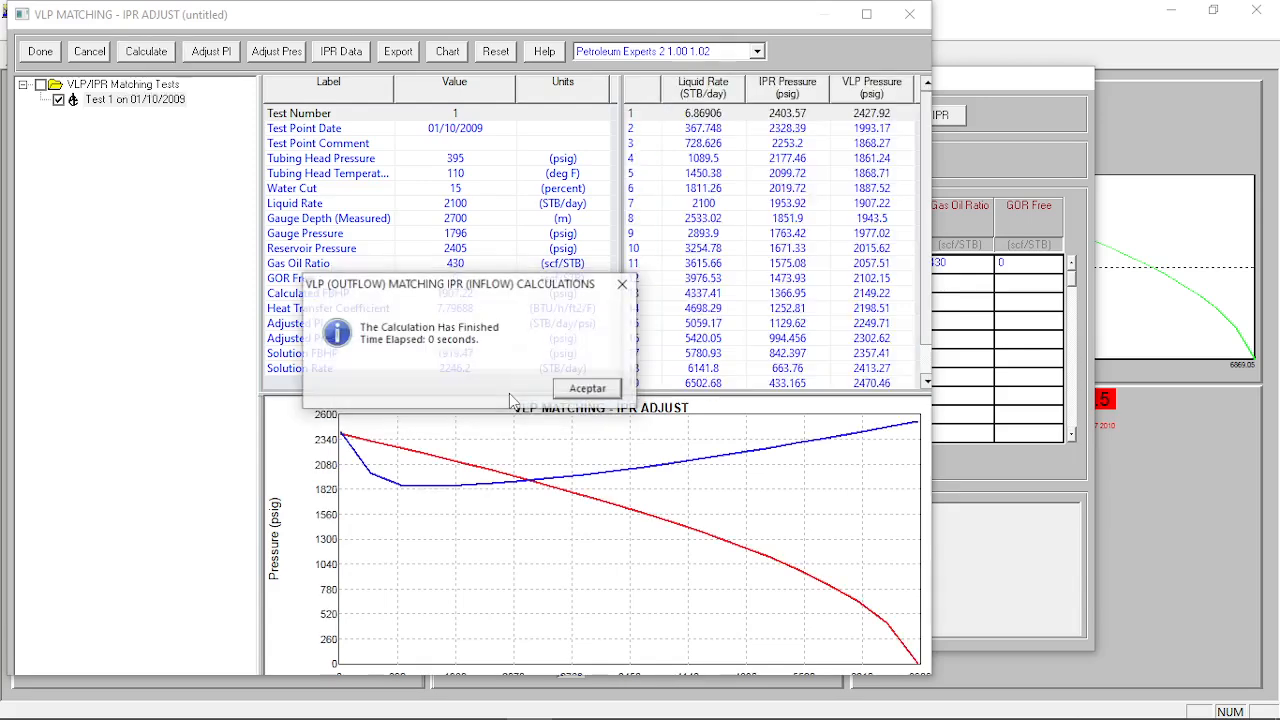
click(590, 402)
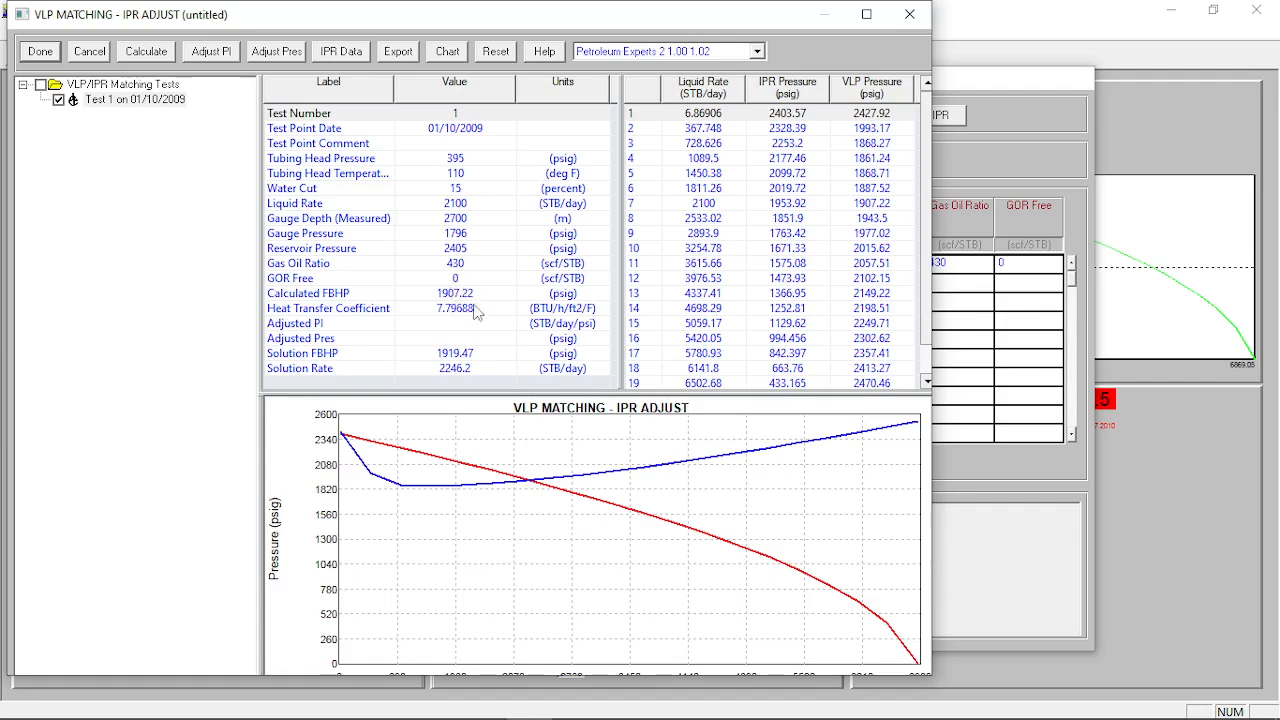
Adjust the PI for all selected tests, update the P.I. in the IPR section with the calculated value and finish the matching
click(218, 62)
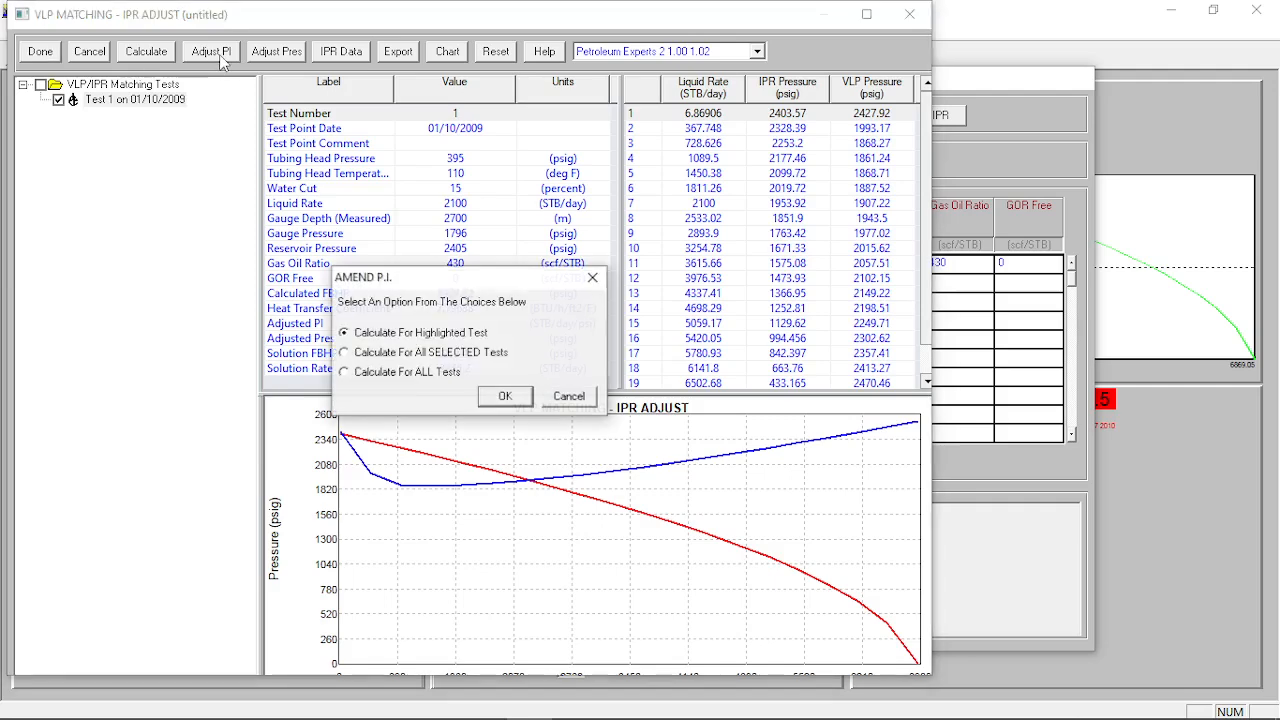
click(345, 353)
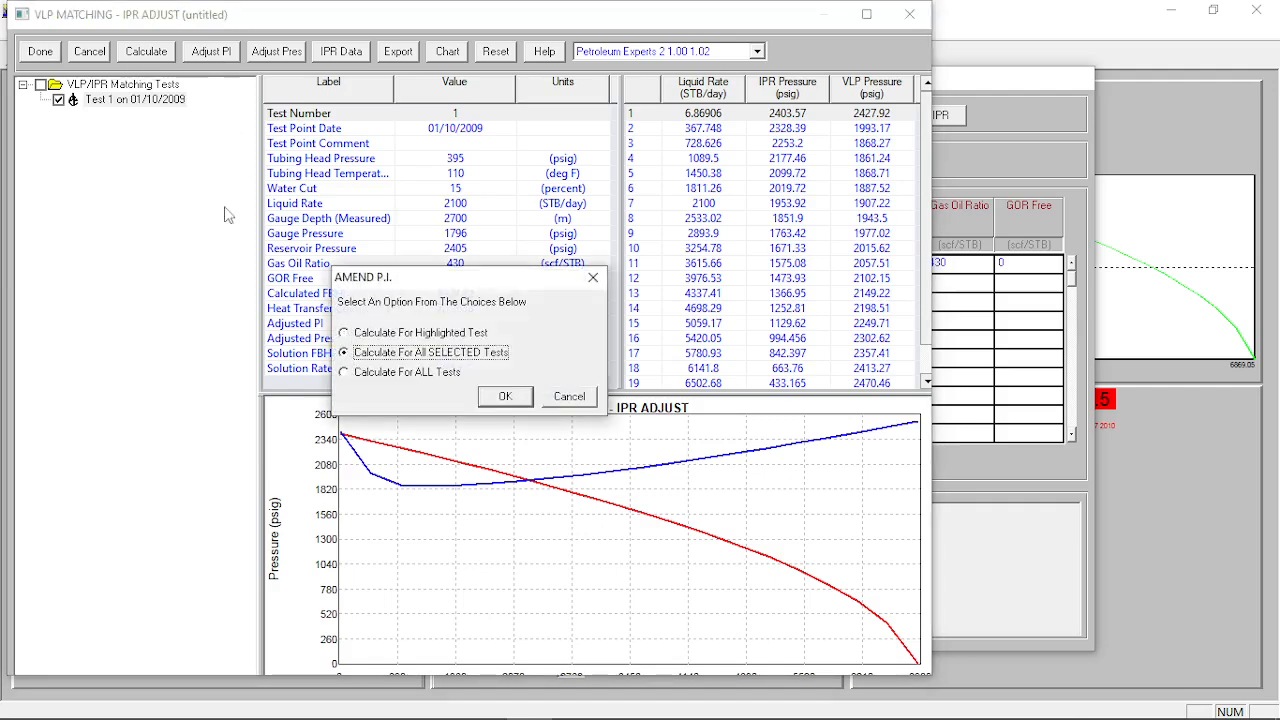
click(503, 397)
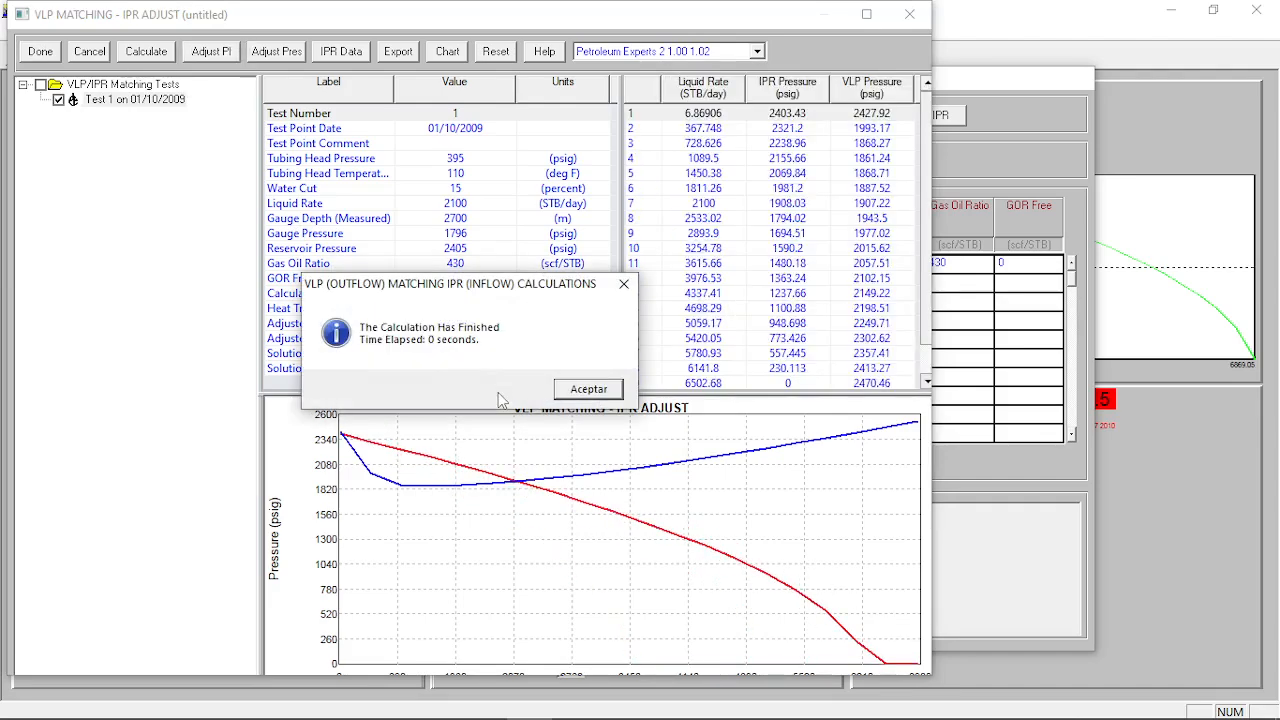
click(586, 389)
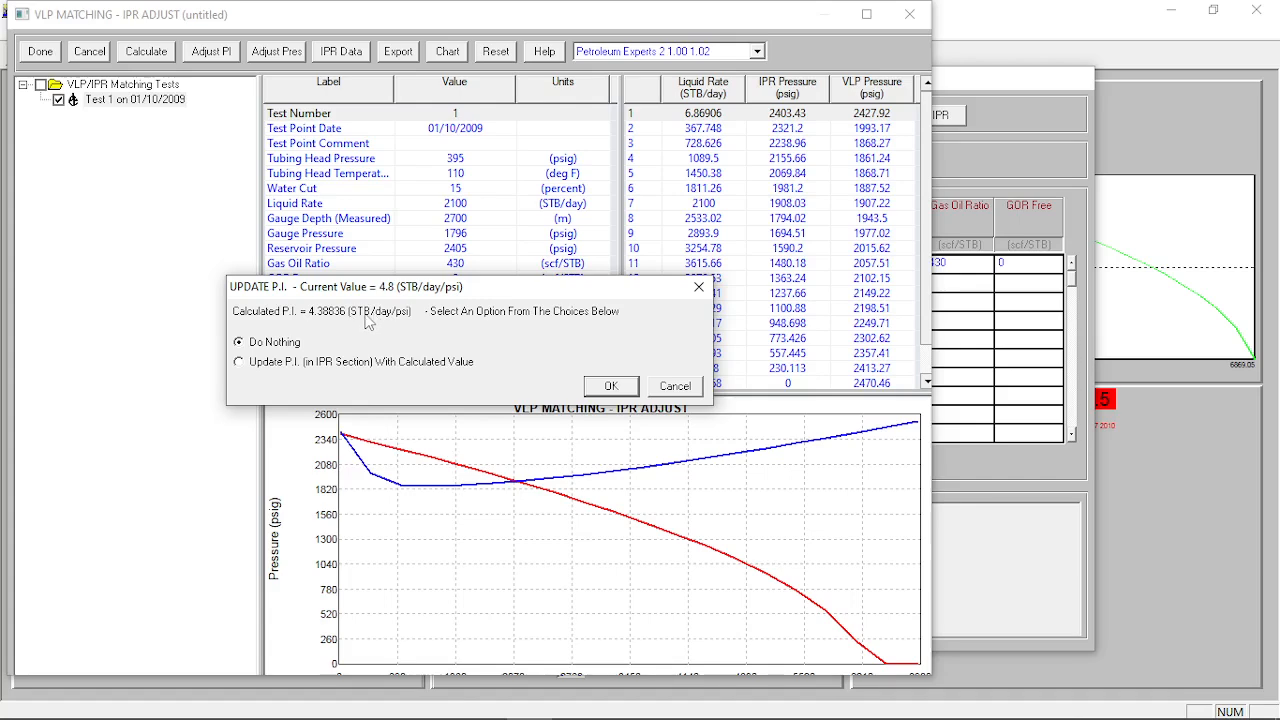
click(244, 366)
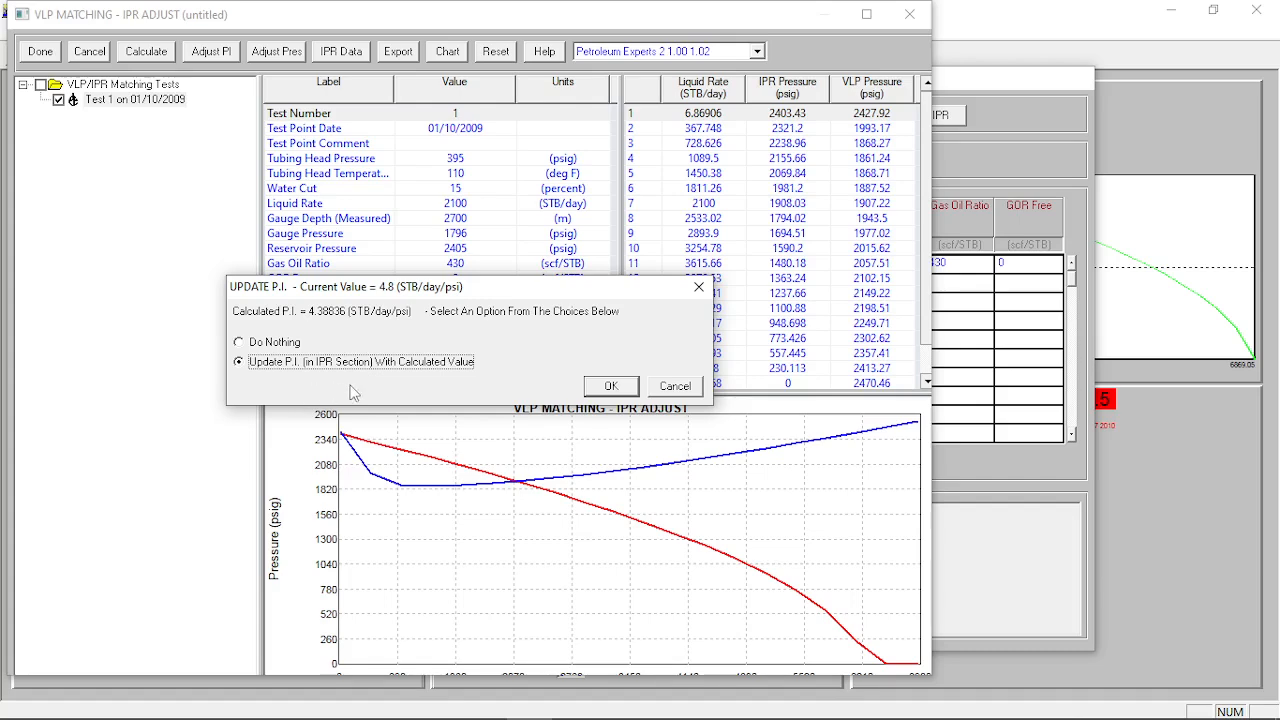
click(604, 387)
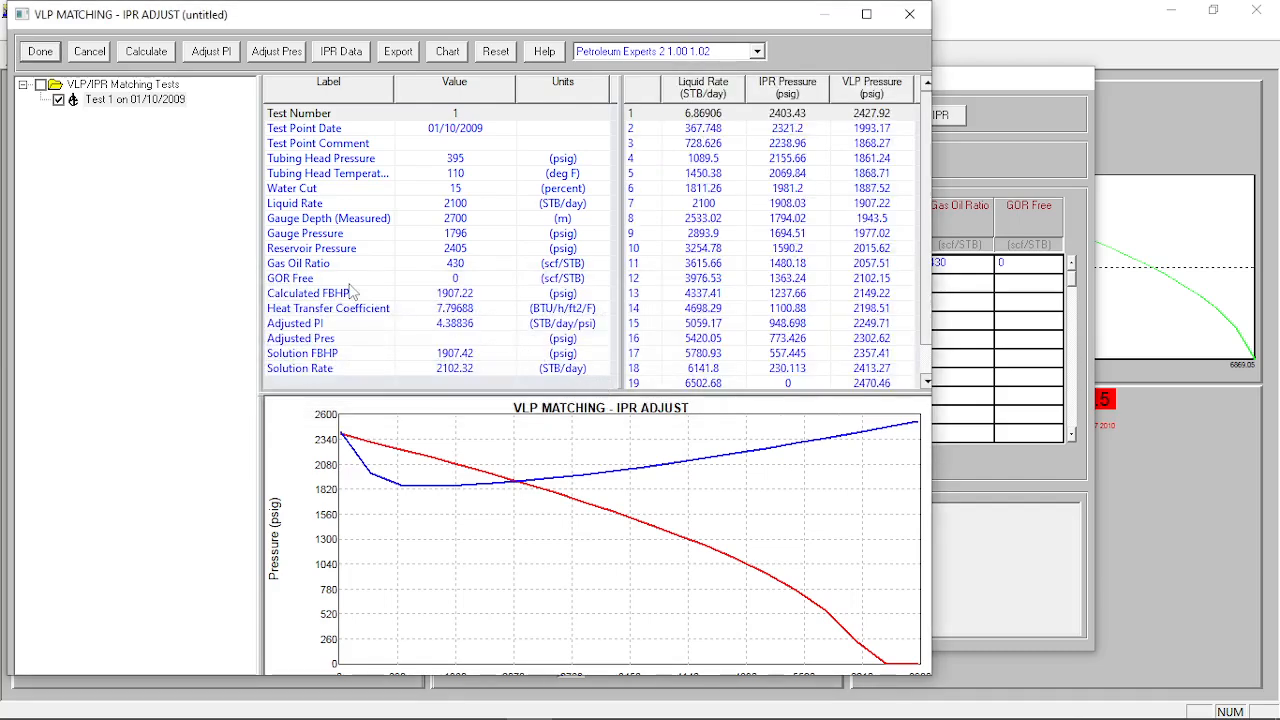
click(42, 54)
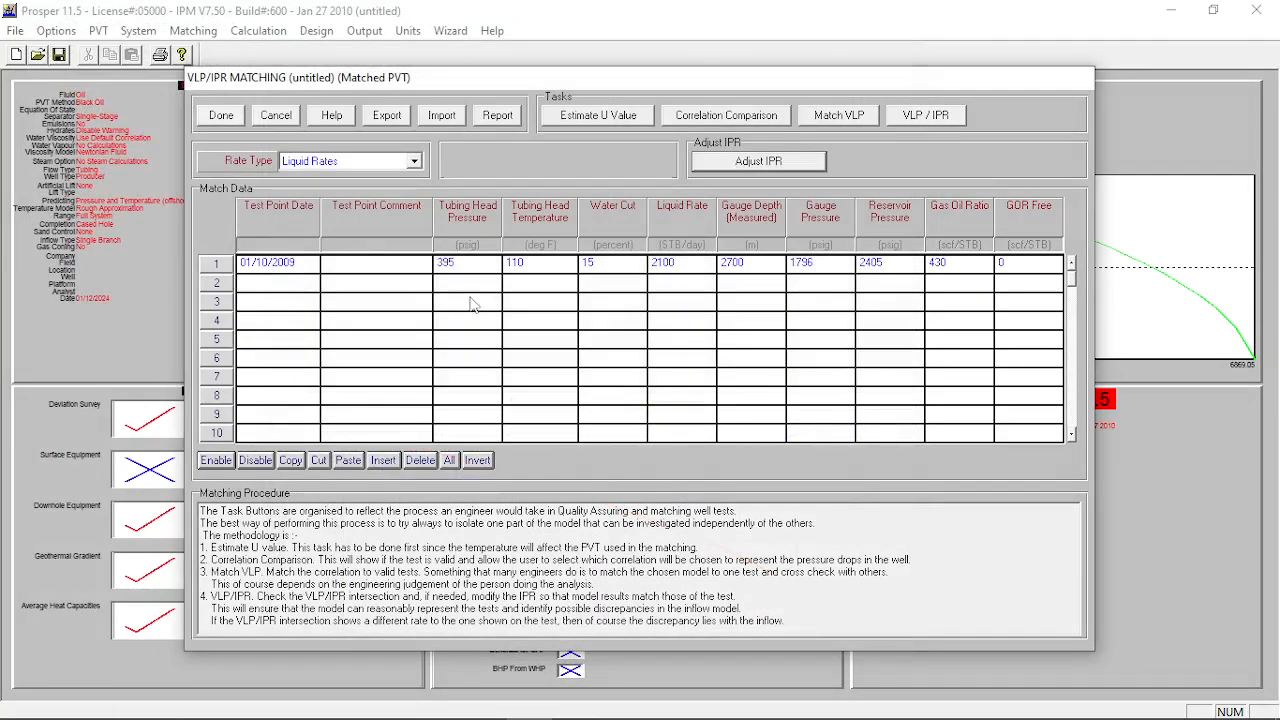
click(222, 116)
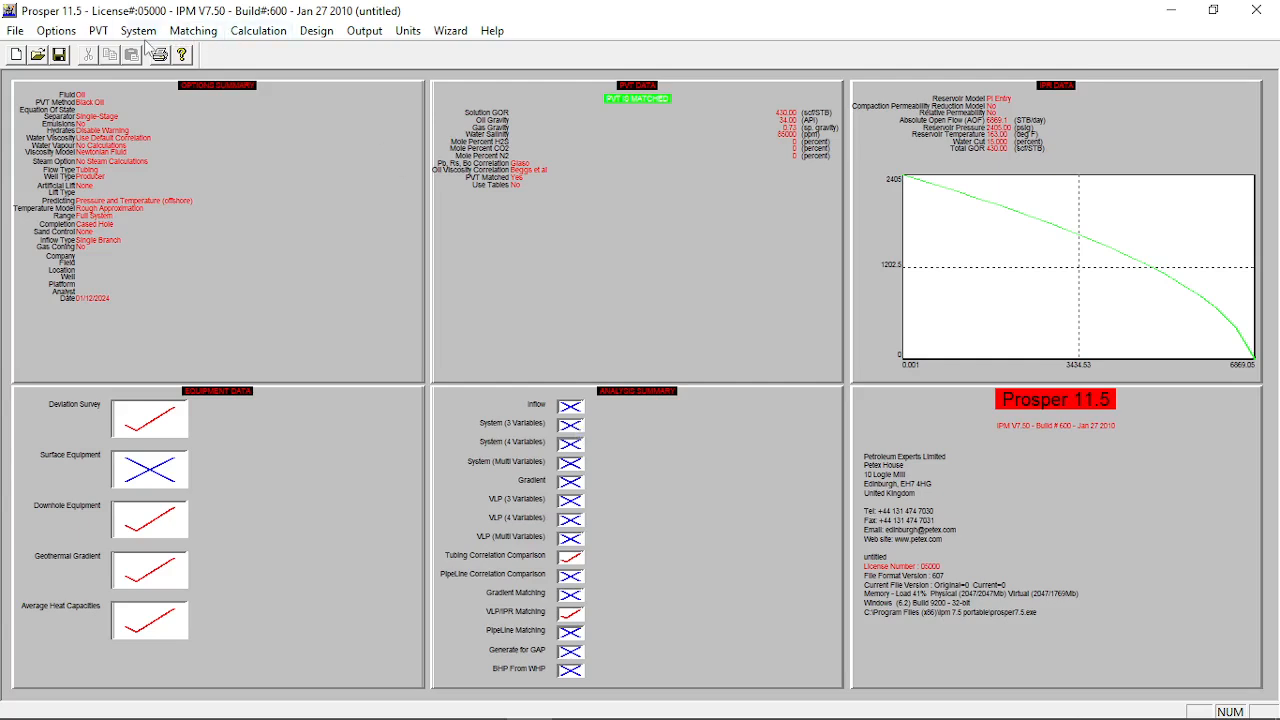
Start a three-variable System (IPR+VLP) calculation with a top node pressure of 395 psig and continue to the variable selection
click(246, 29)
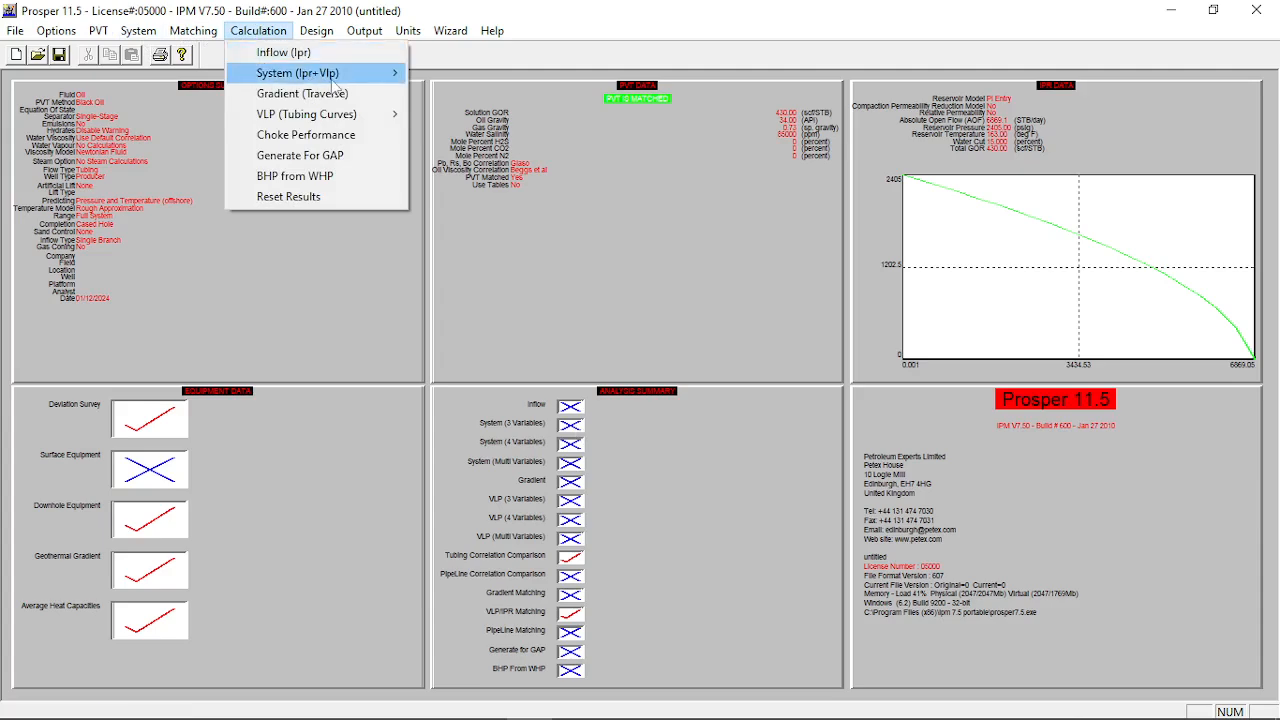
mouse_move(330, 80)
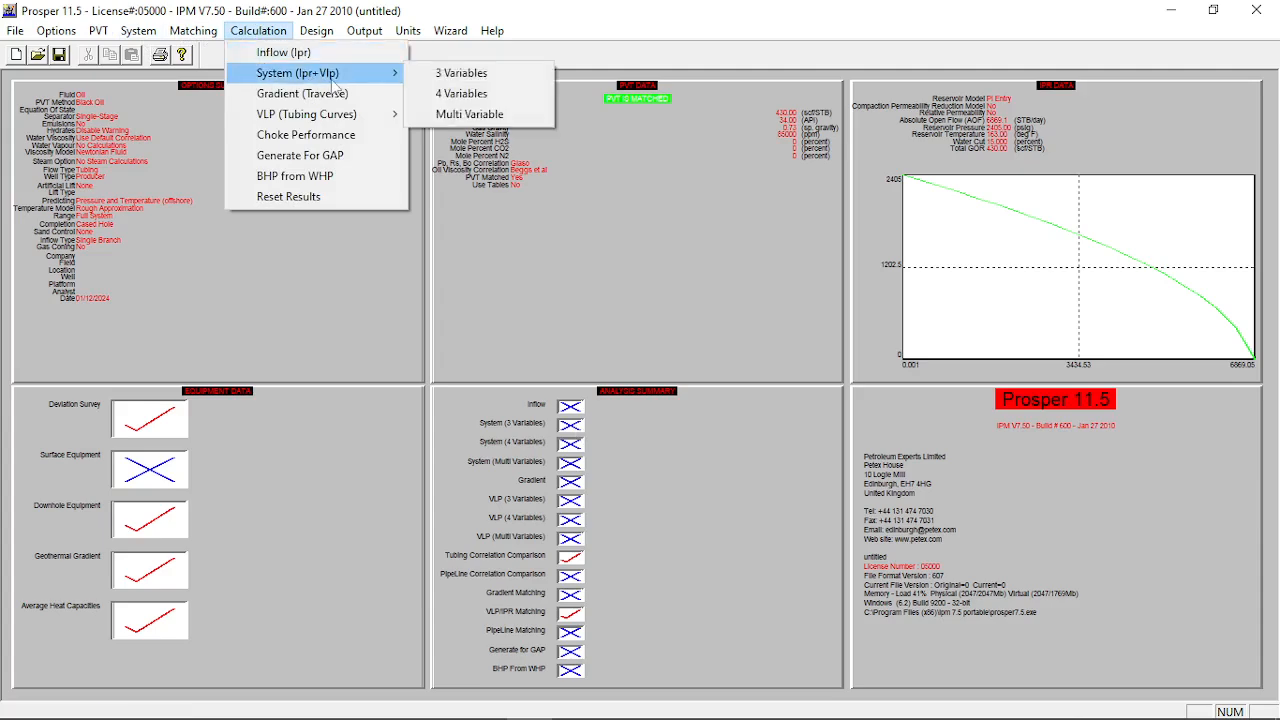
click(498, 80)
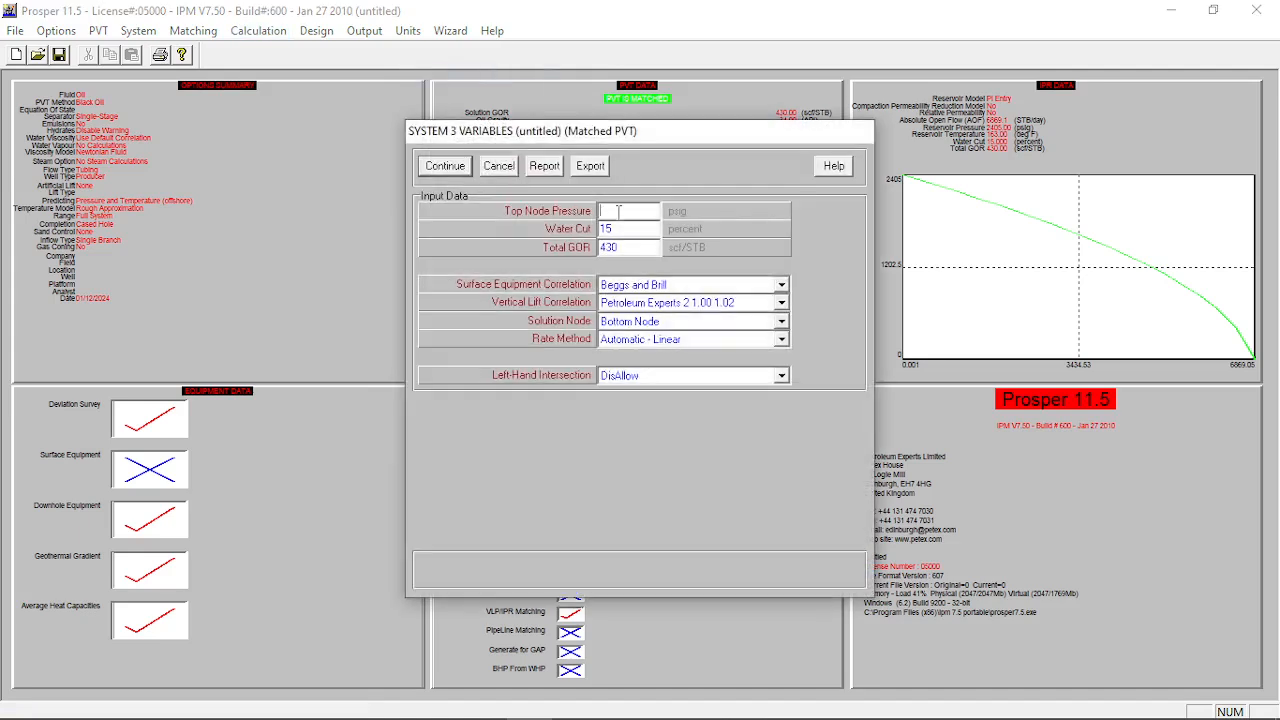
text(3)
click(446, 166)
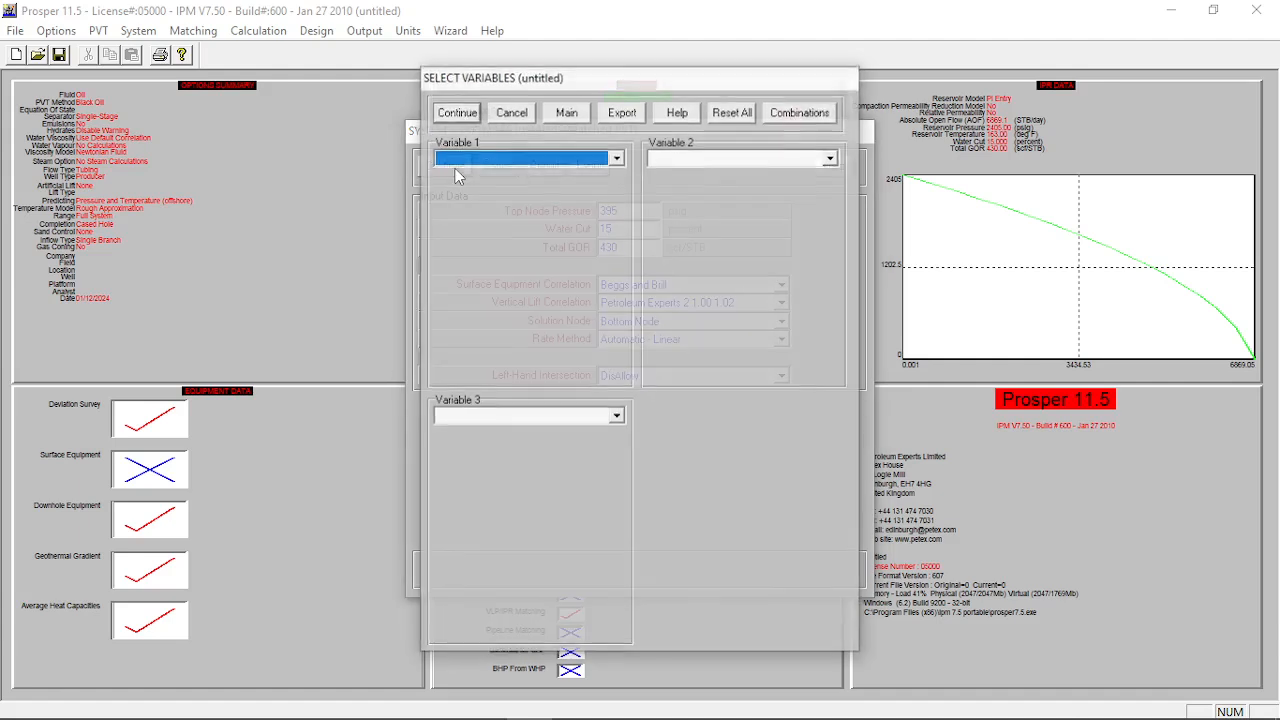
Choose Water Cut as the first sensitivity variable with values from 15 to 50 percent in steps of 5, and continue
click(509, 158)
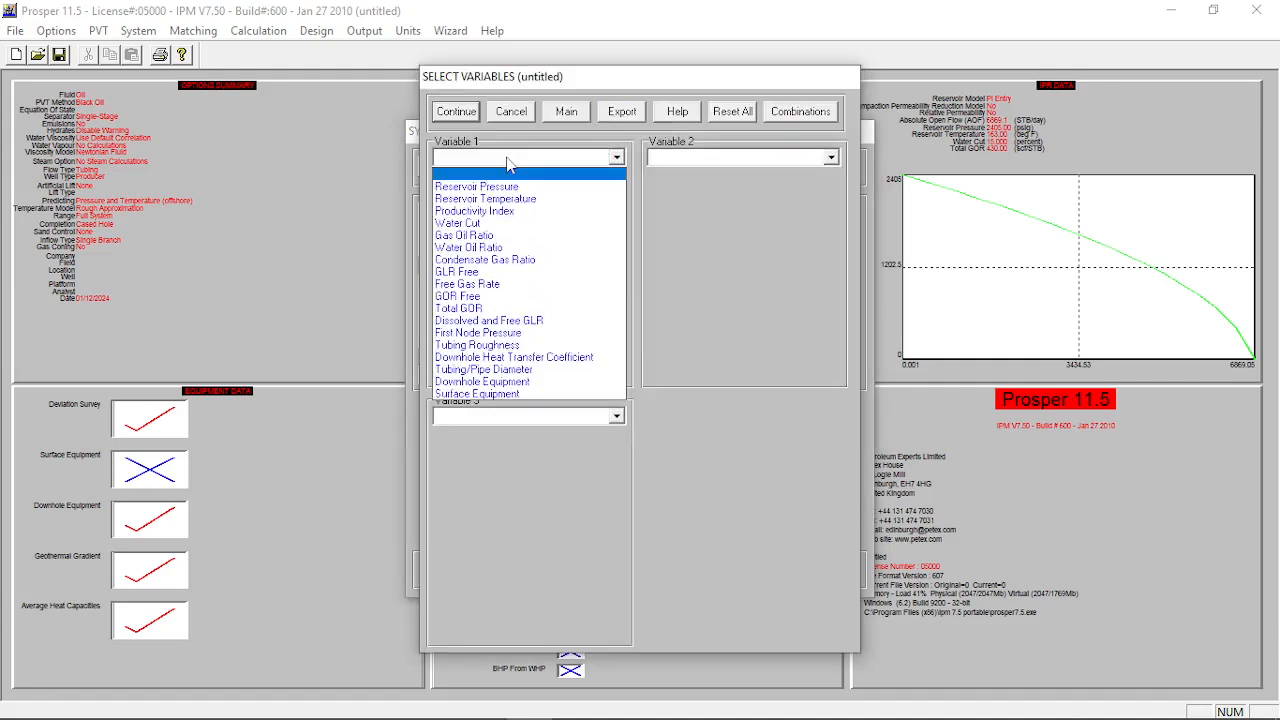
click(496, 225)
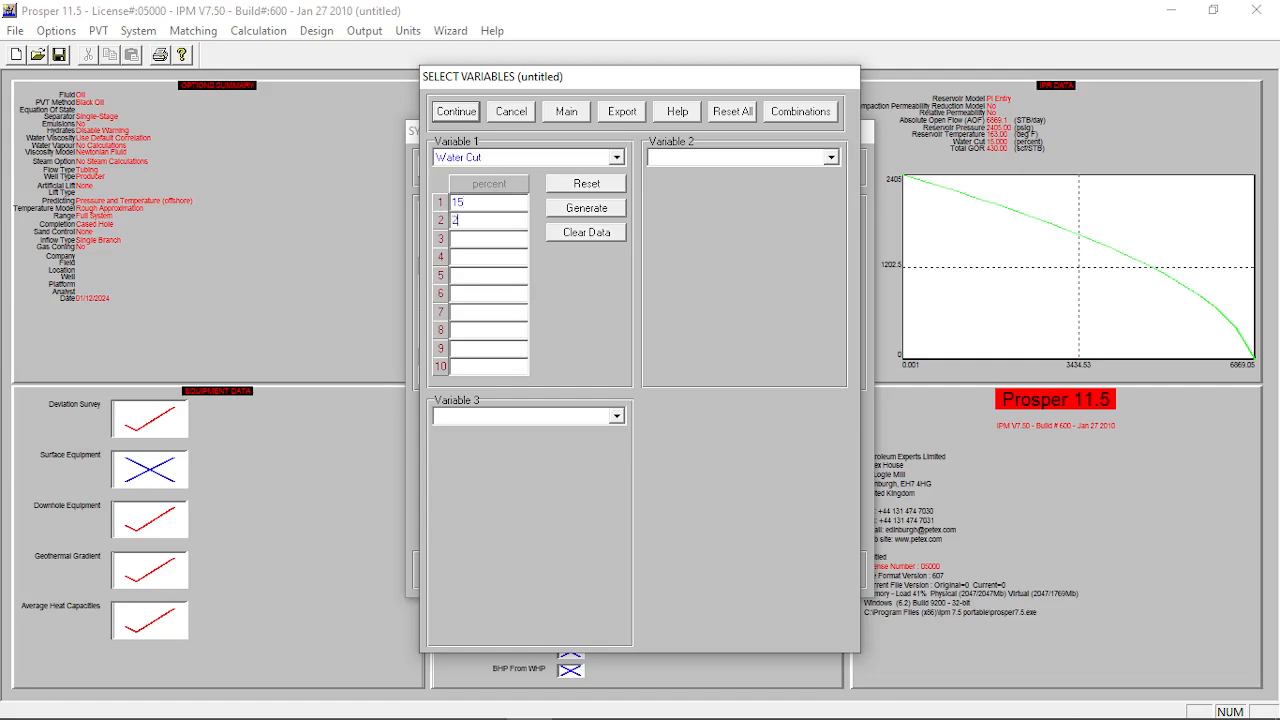
text(2)
text(4)
click(462, 116)
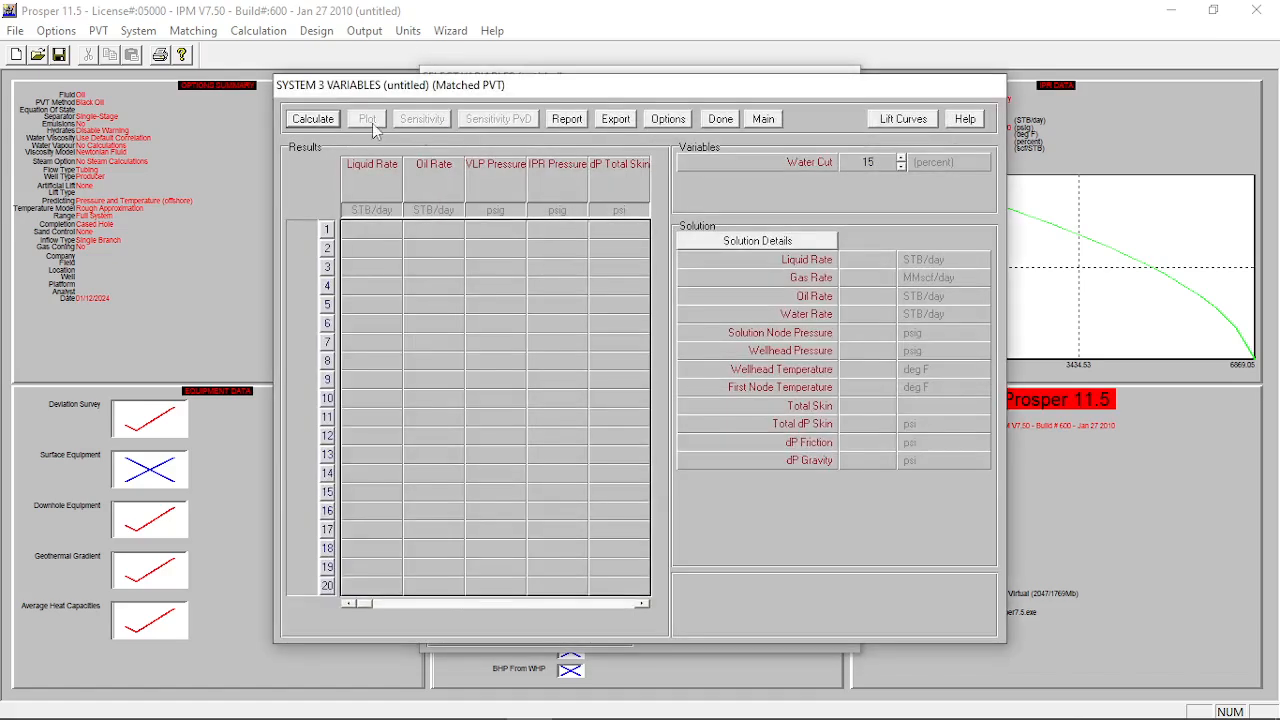
Calculate the system sensitivity and review the solution for each water cut from 15 to 50 percent
click(313, 118)
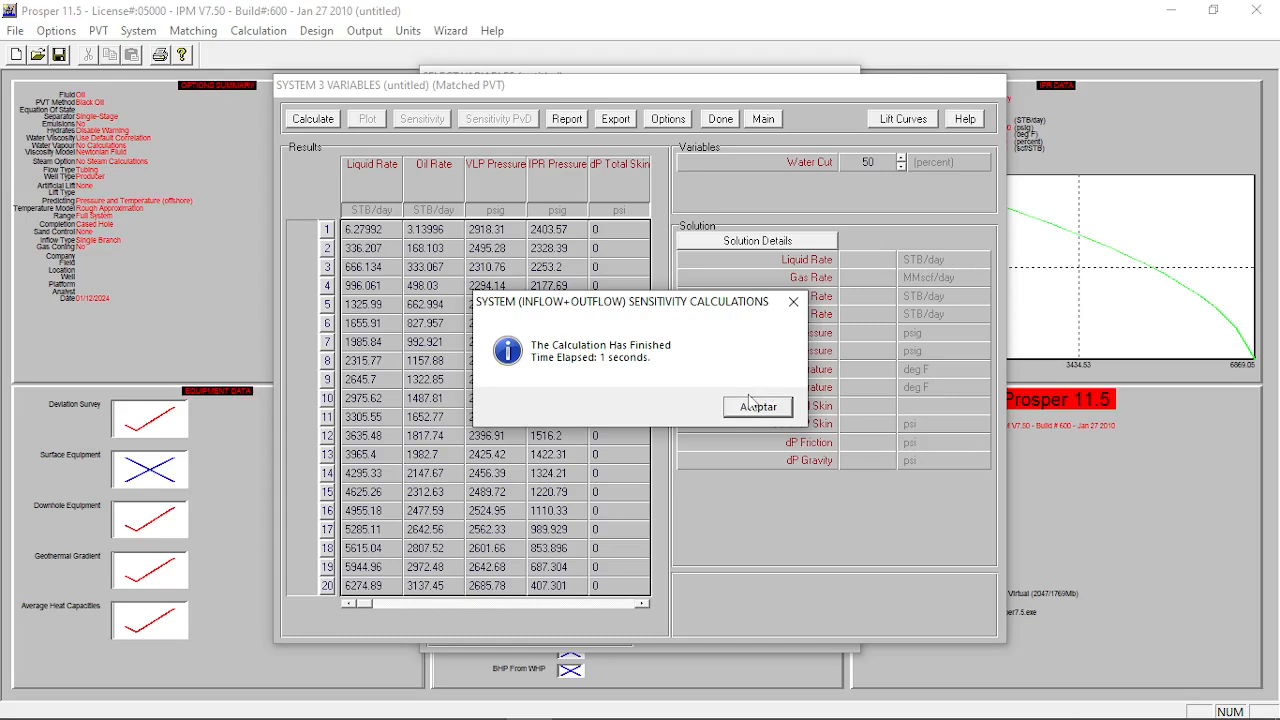
click(756, 406)
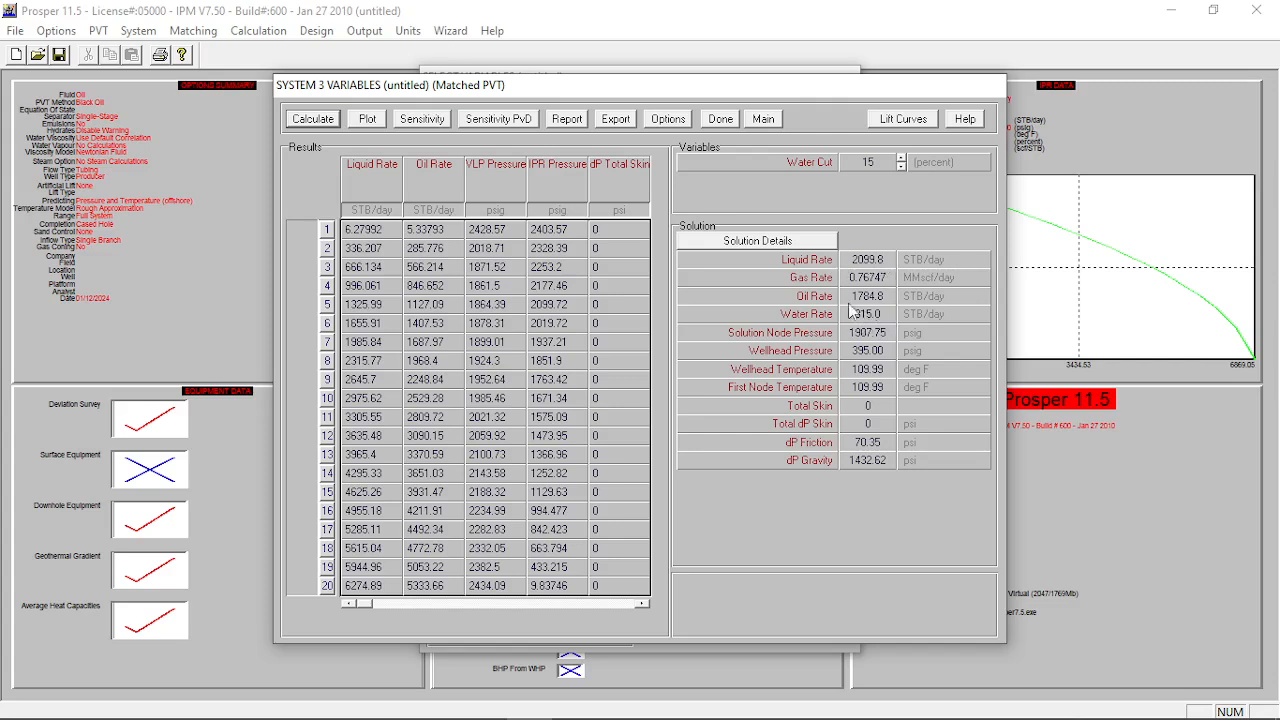
click(900, 166)
click(900, 166)
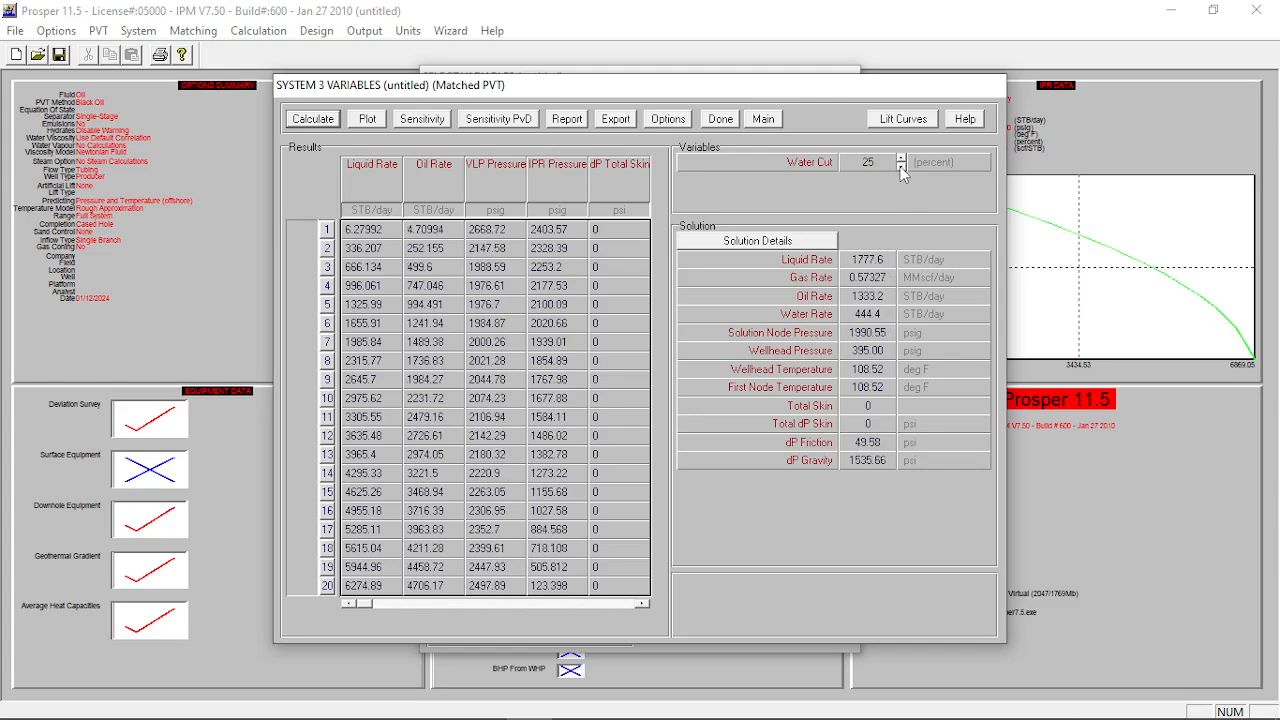
click(900, 166)
click(900, 166)
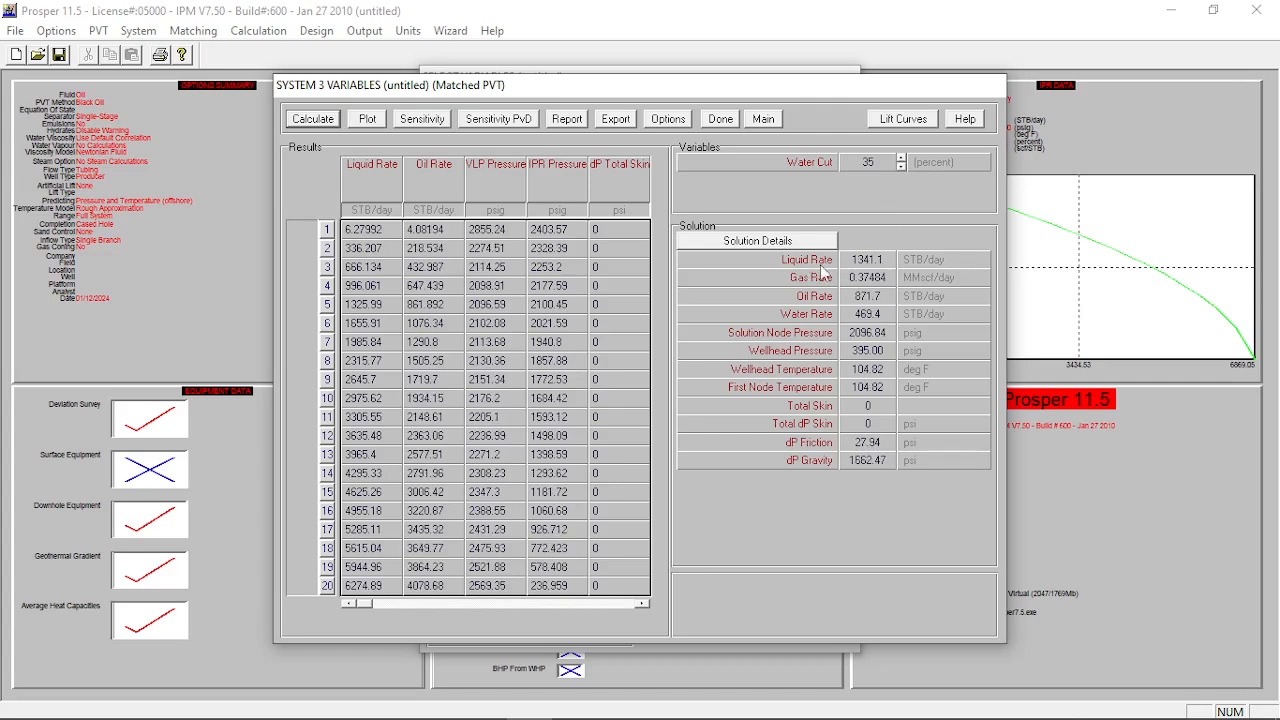
click(900, 166)
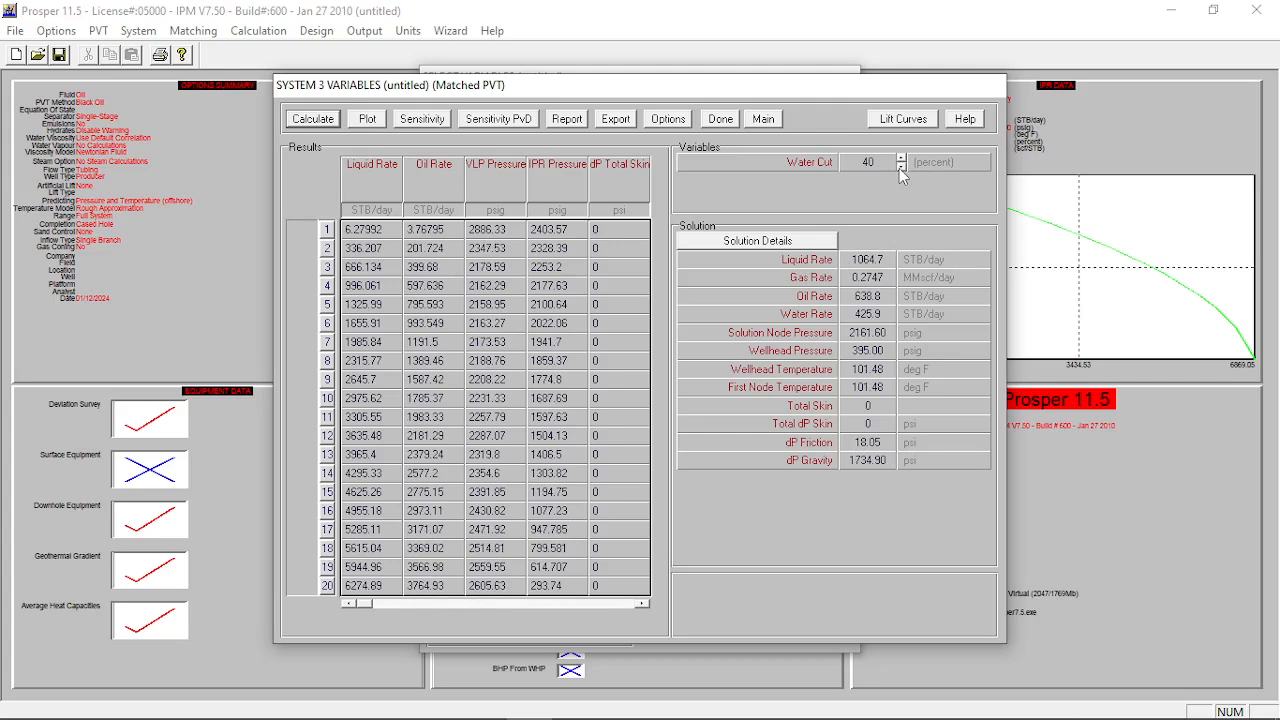
click(900, 166)
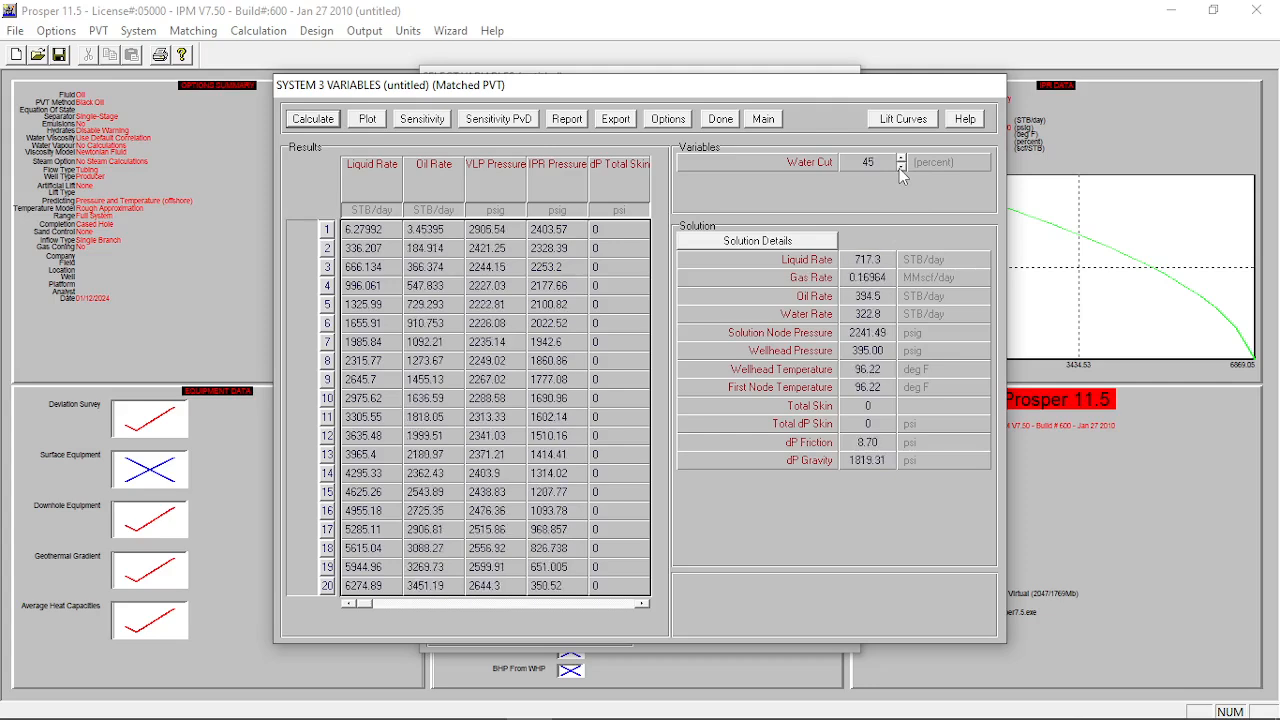
click(900, 166)
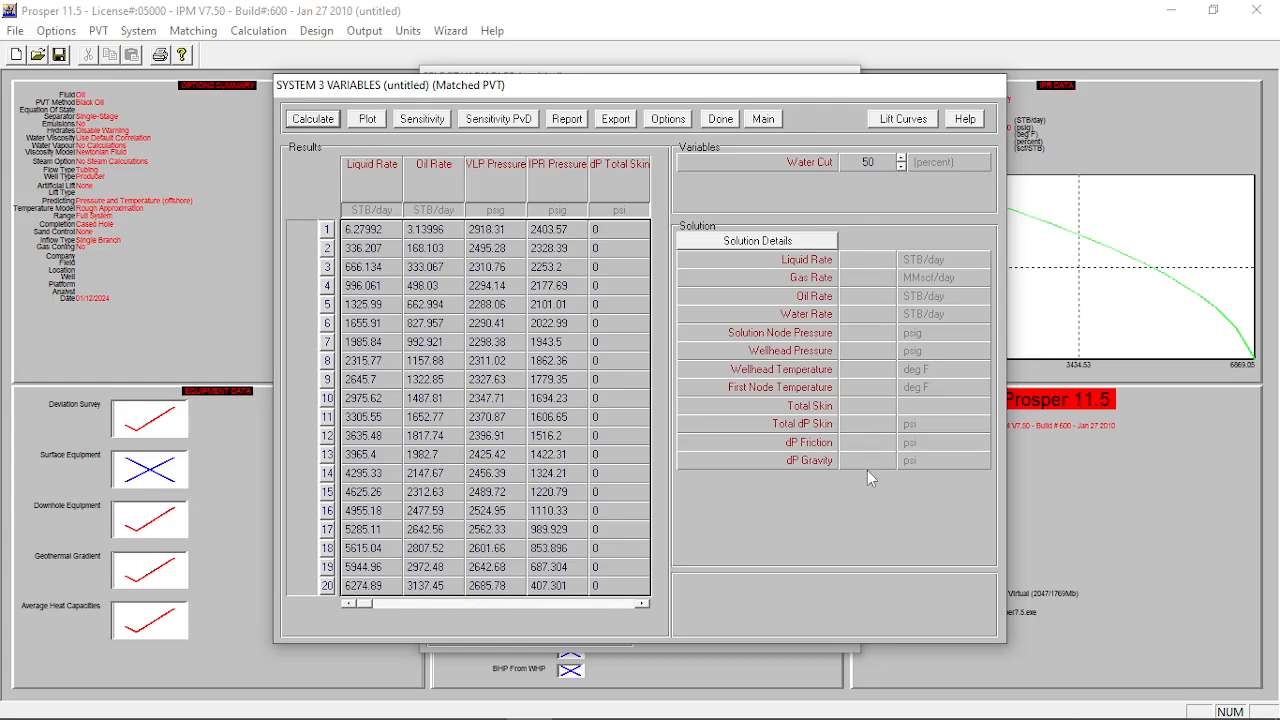
Display the System Plot and examine where the IPR crosses the VLP curves of the highest water cuts
click(380, 128)
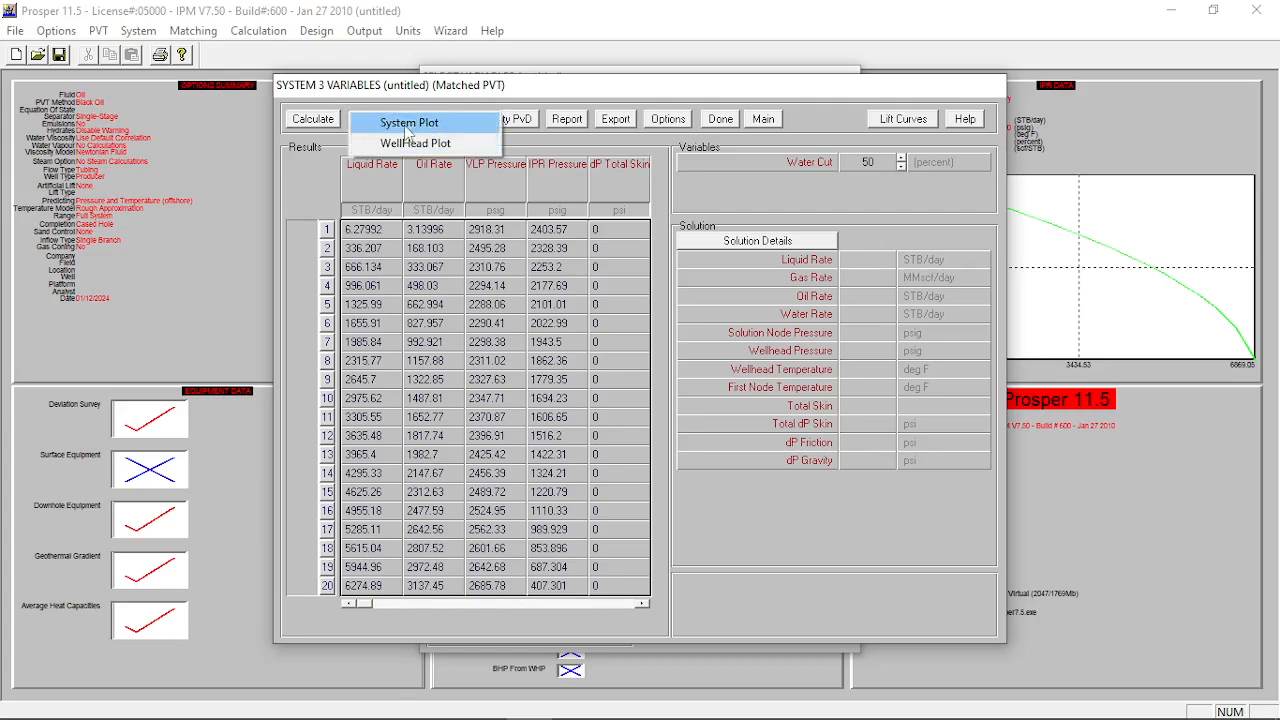
click(407, 124)
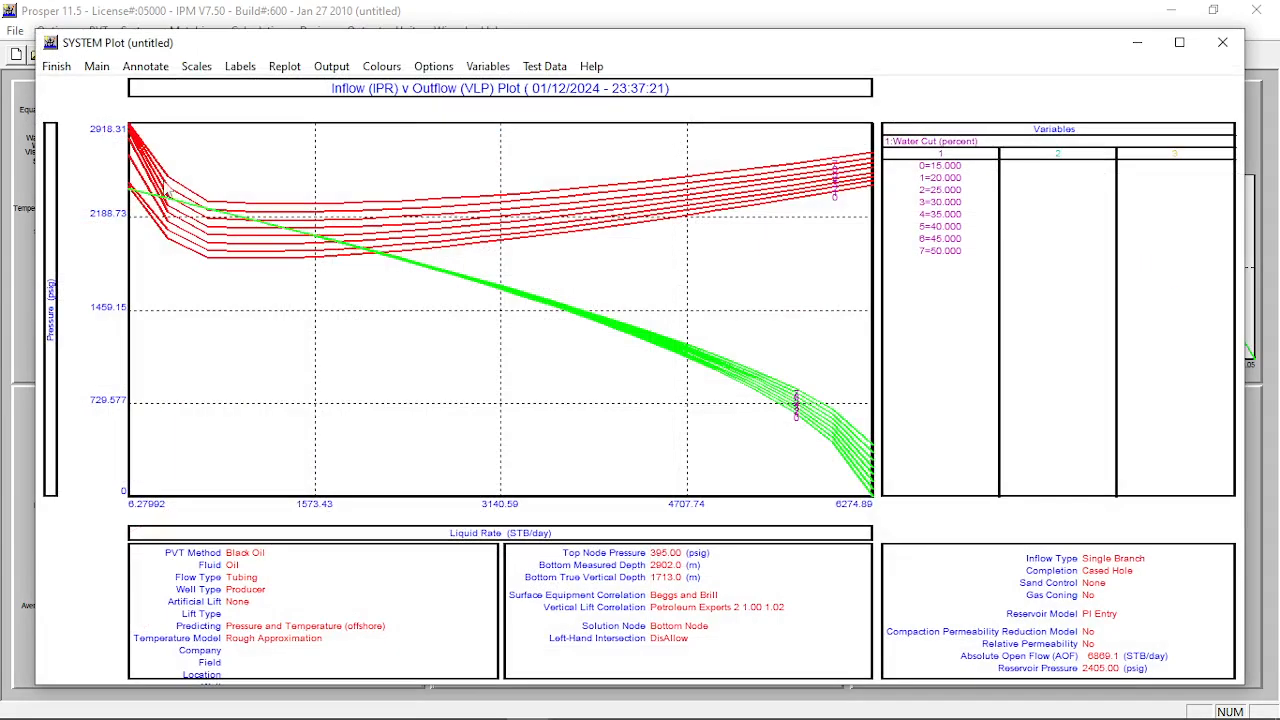
drag(152, 156, 312, 288)
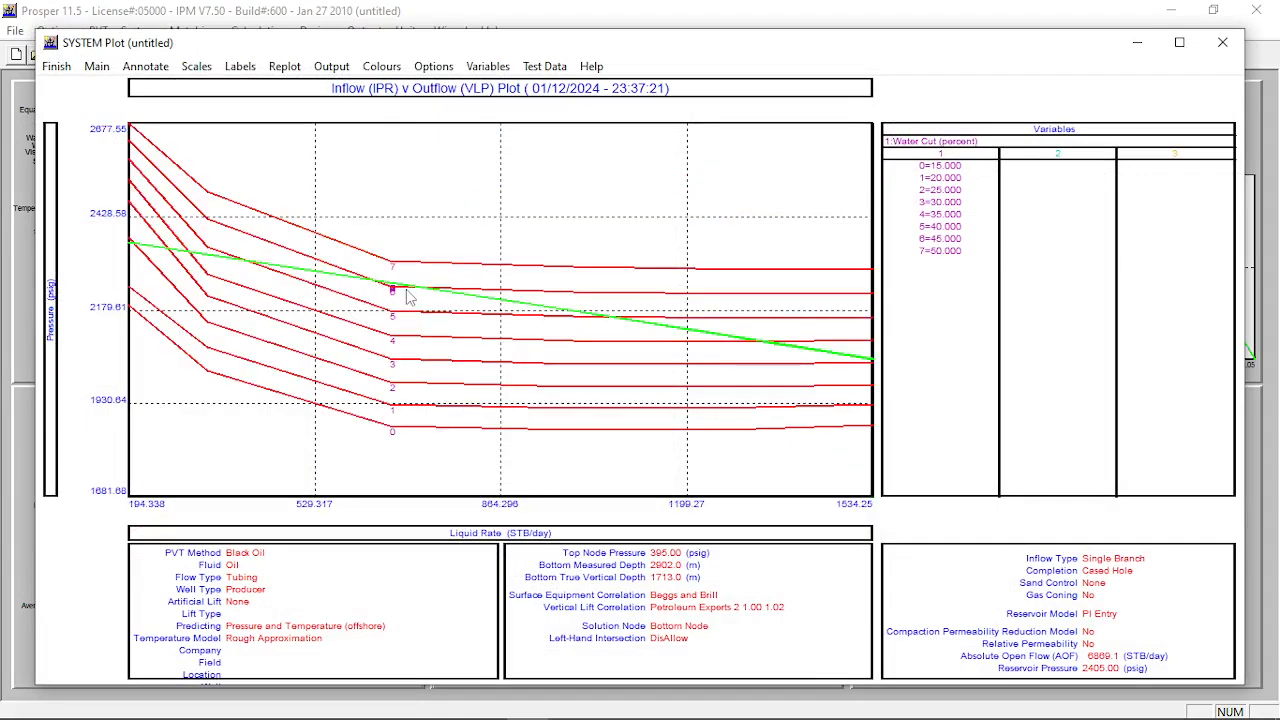
drag(225, 194, 595, 465)
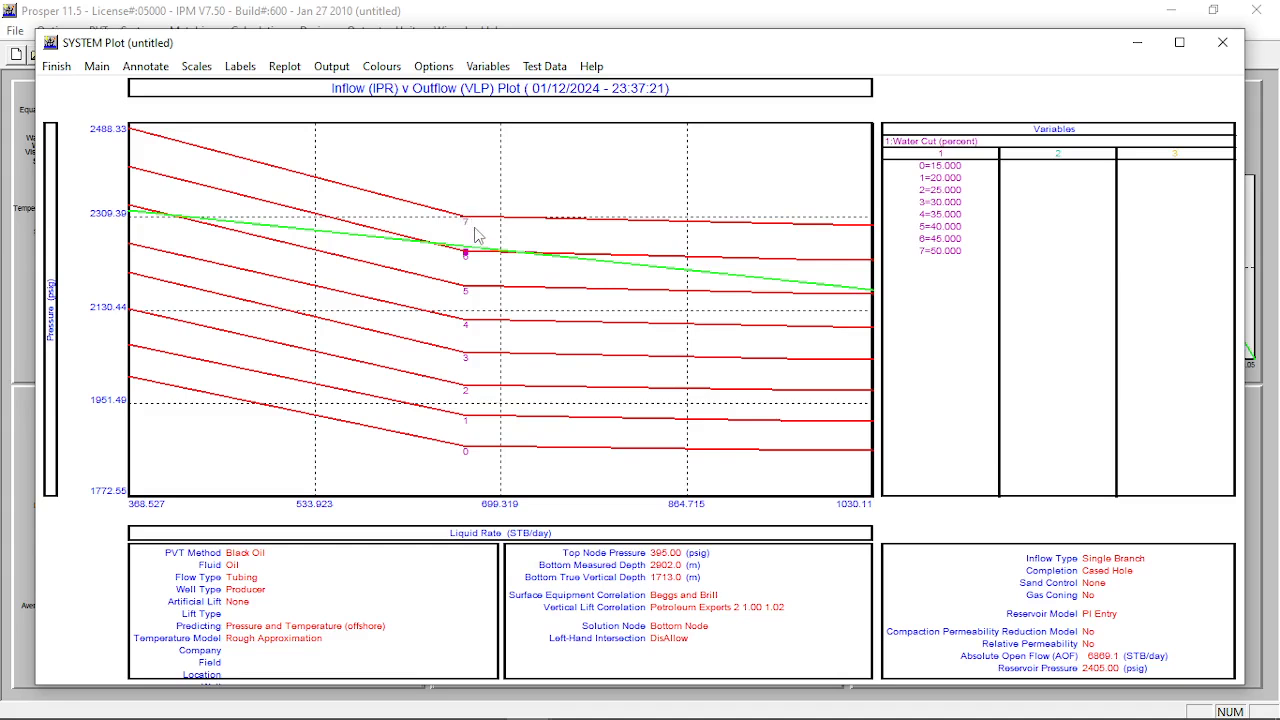
click(59, 68)
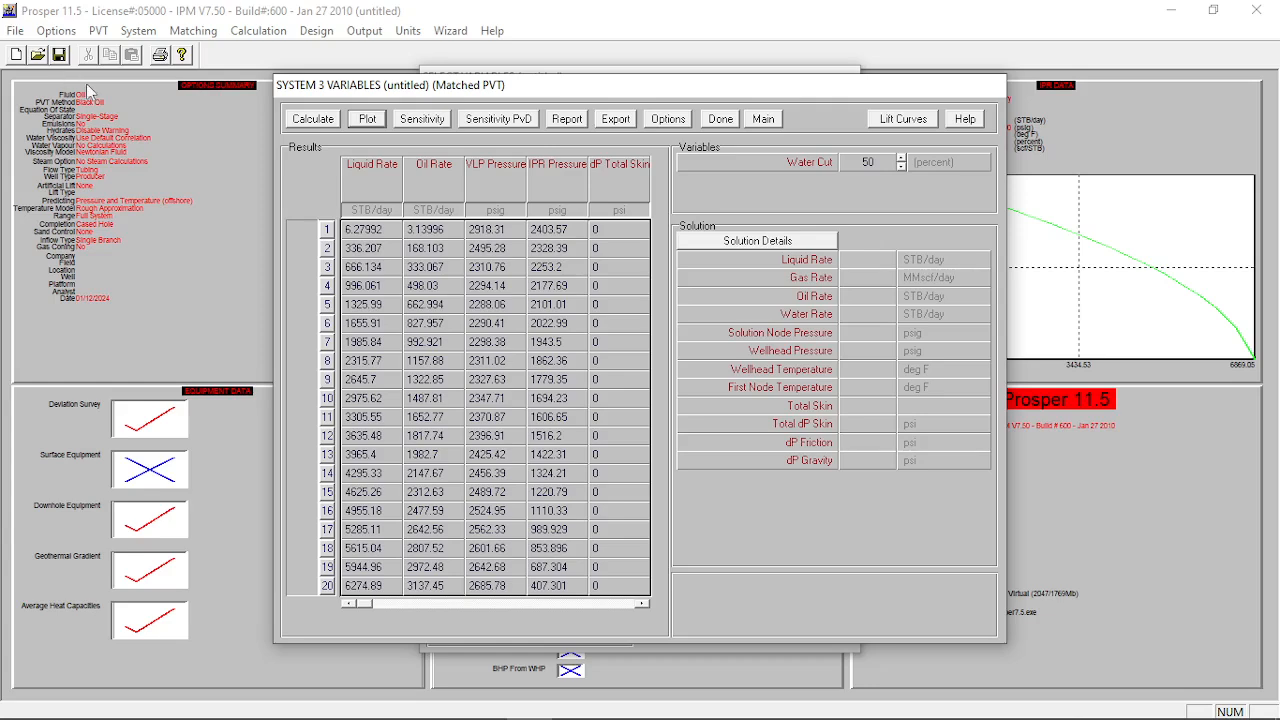
Clear the water cut values and generate 4 linearly spaced values from 45 to 46 percent
click(718, 119)
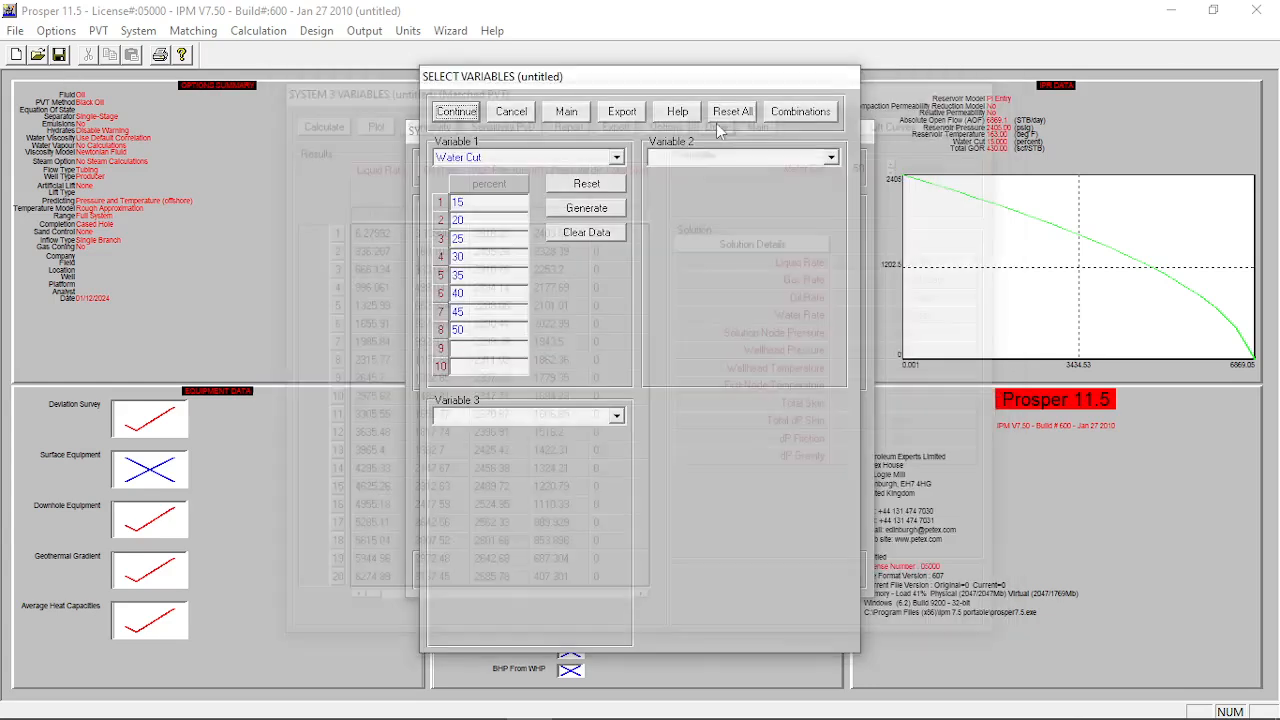
click(576, 236)
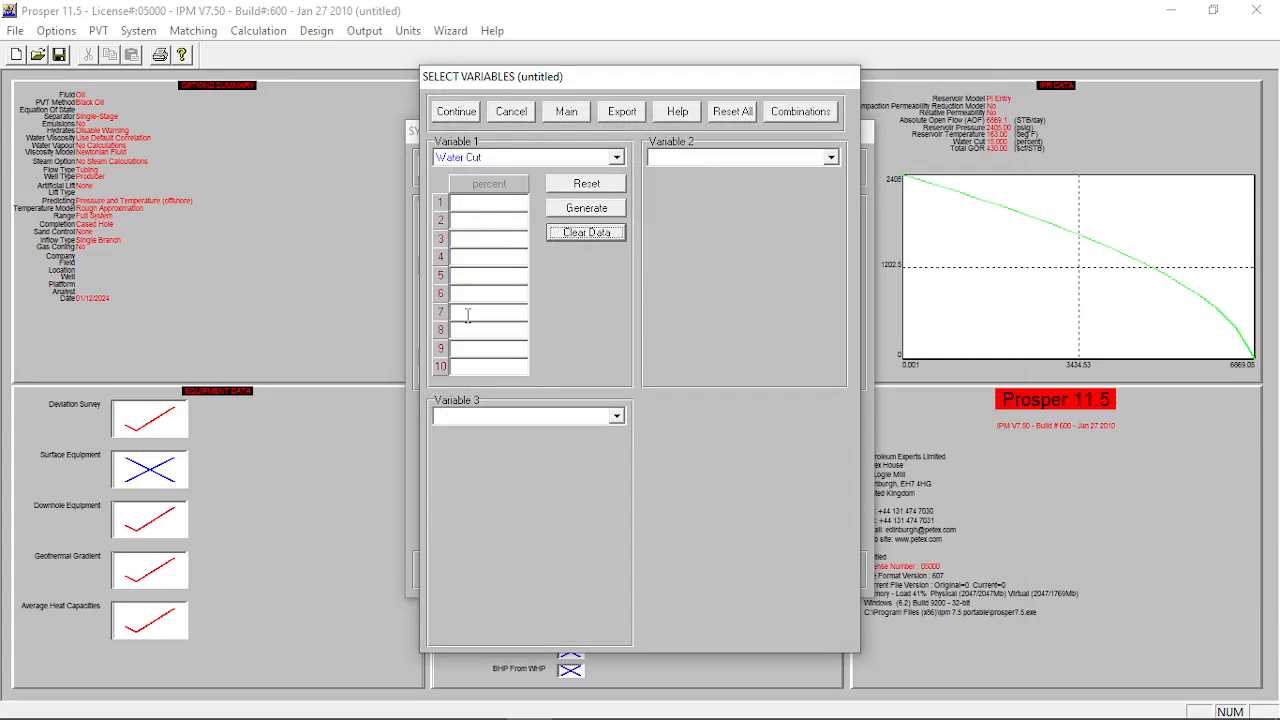
click(602, 213)
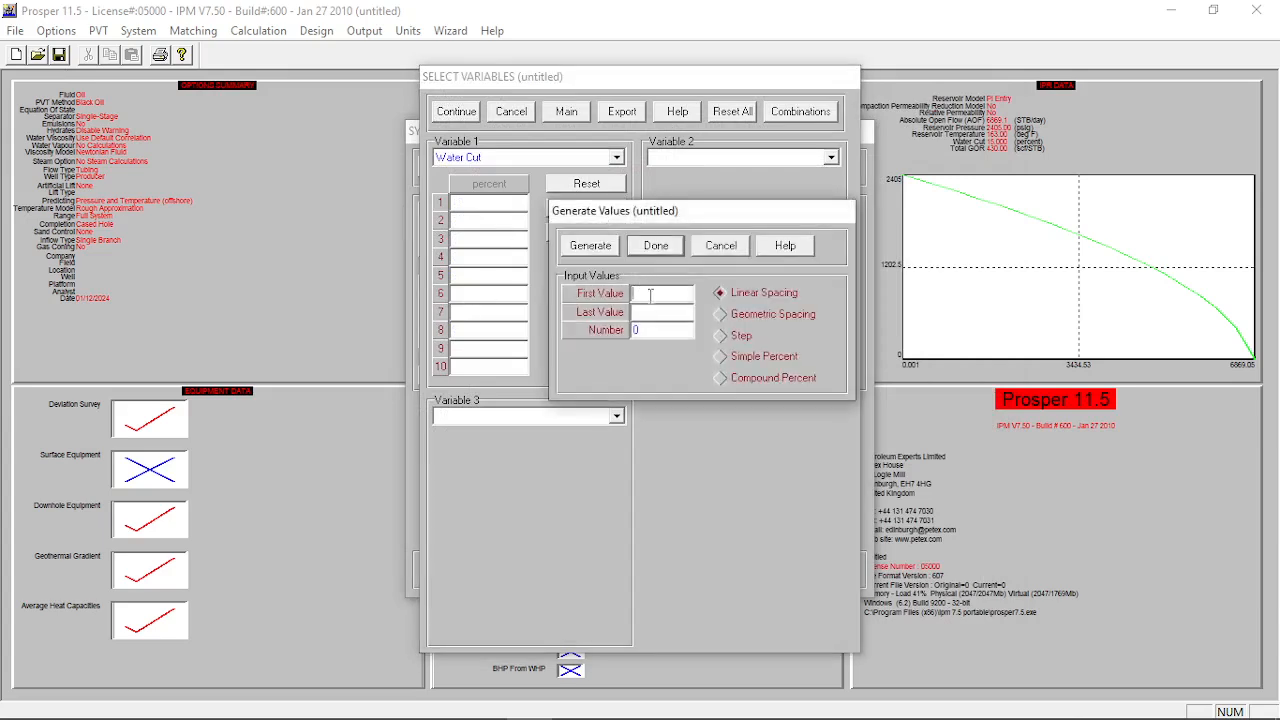
click(660, 297)
text(45)
click(660, 311)
text(46)
text(4)
click(611, 249)
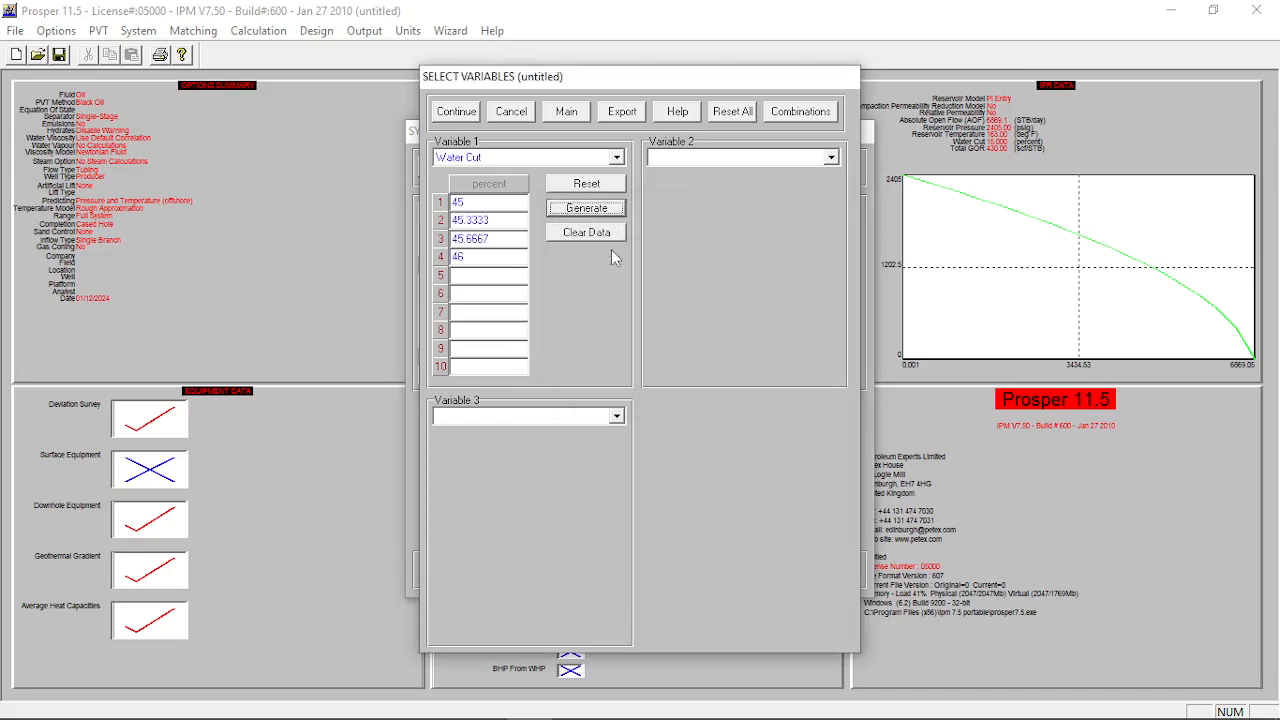
Calculate the system sensitivity for the refined water cuts and review the solution for each value from 45 to 46 percent
click(464, 112)
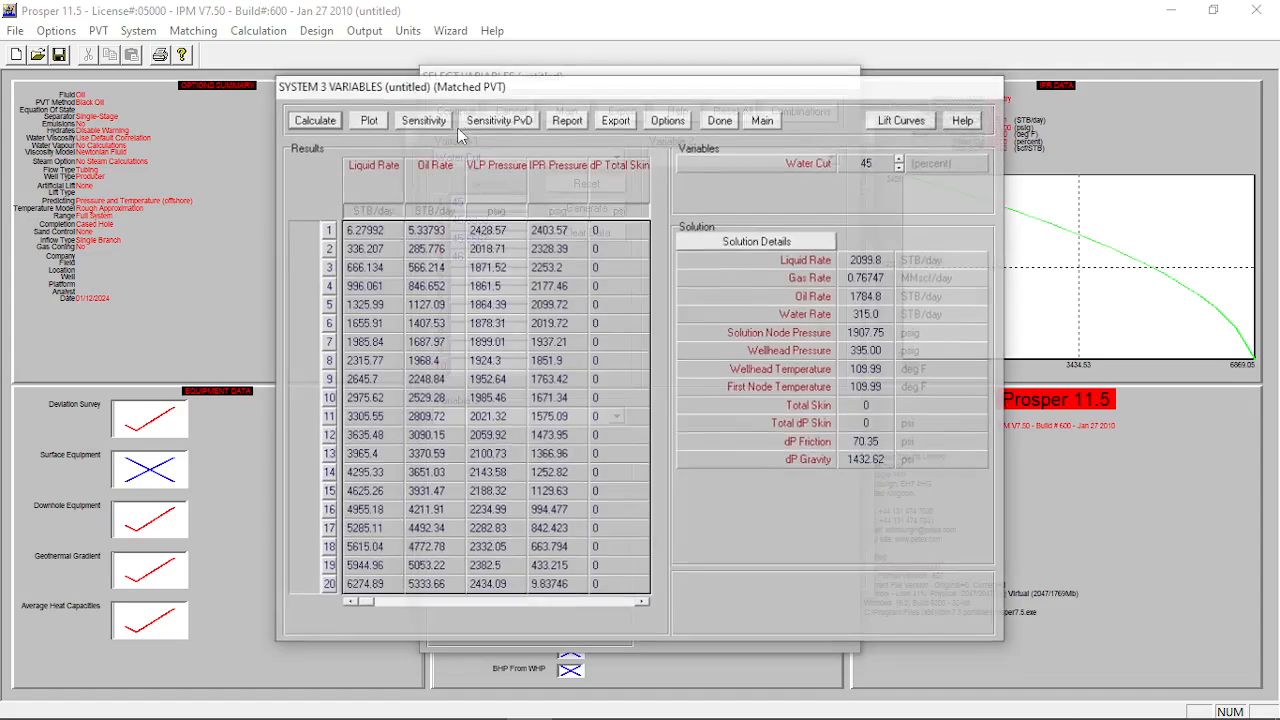
click(320, 123)
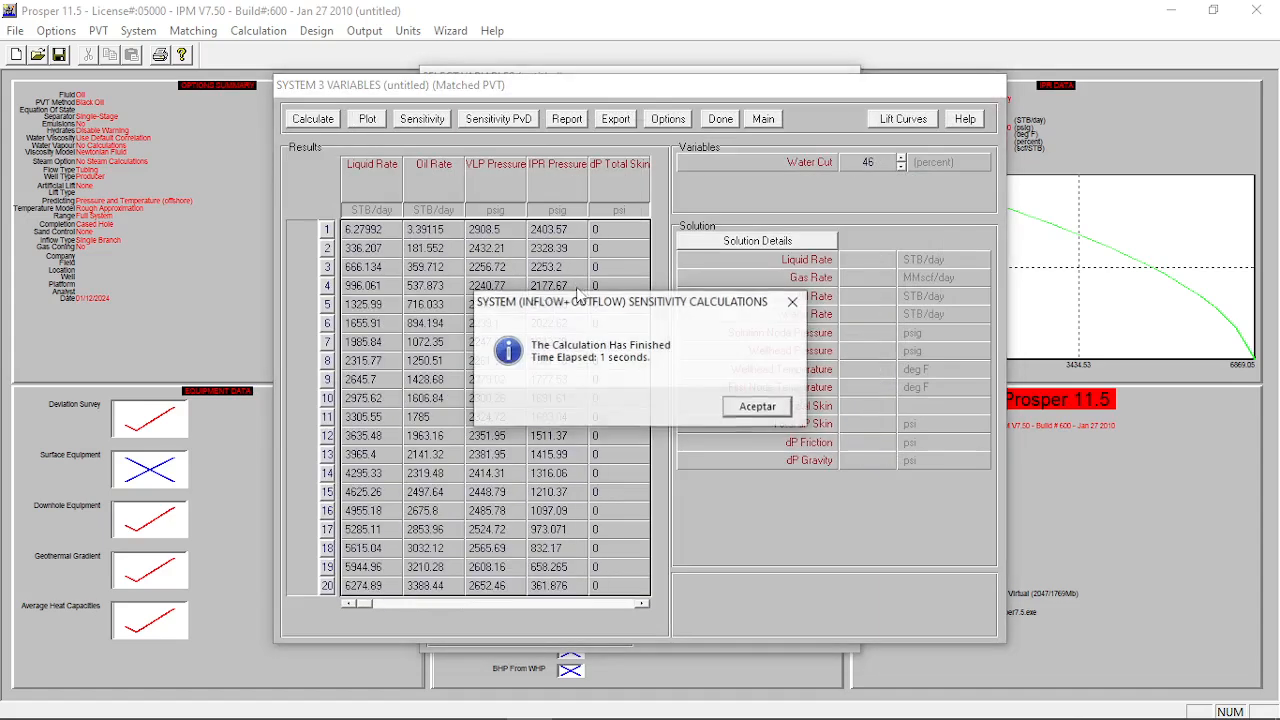
click(757, 403)
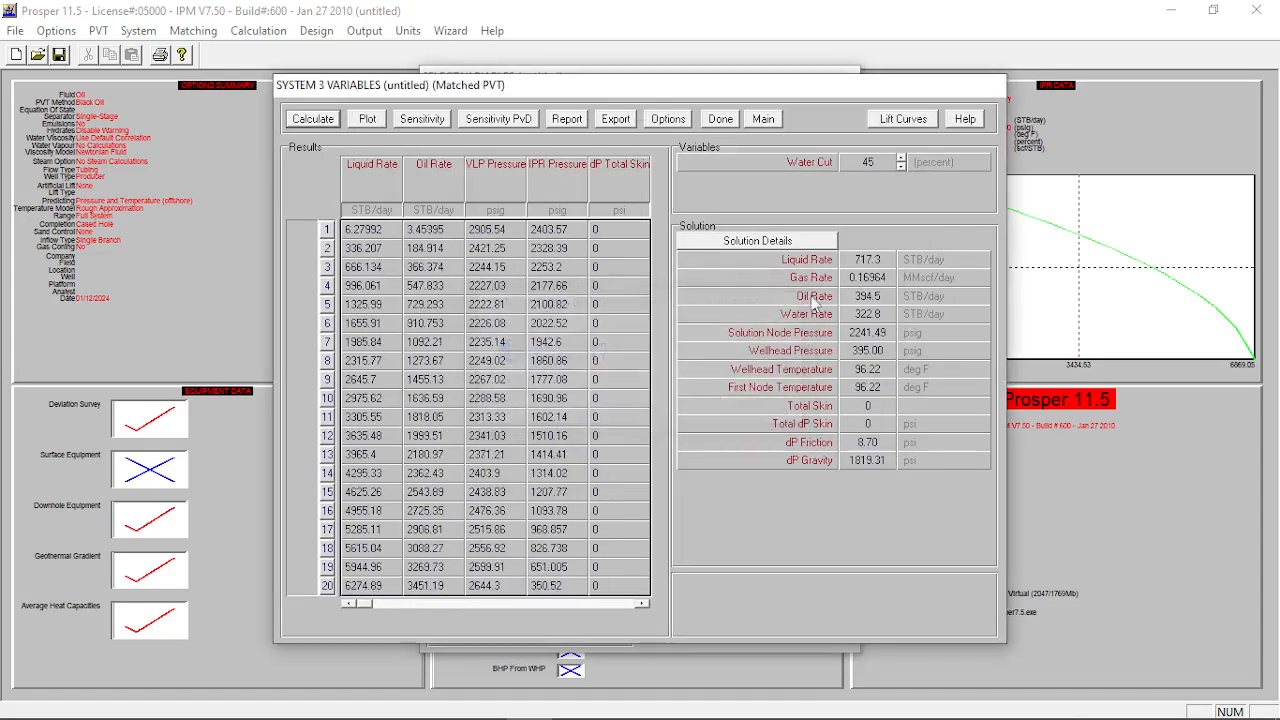
click(901, 167)
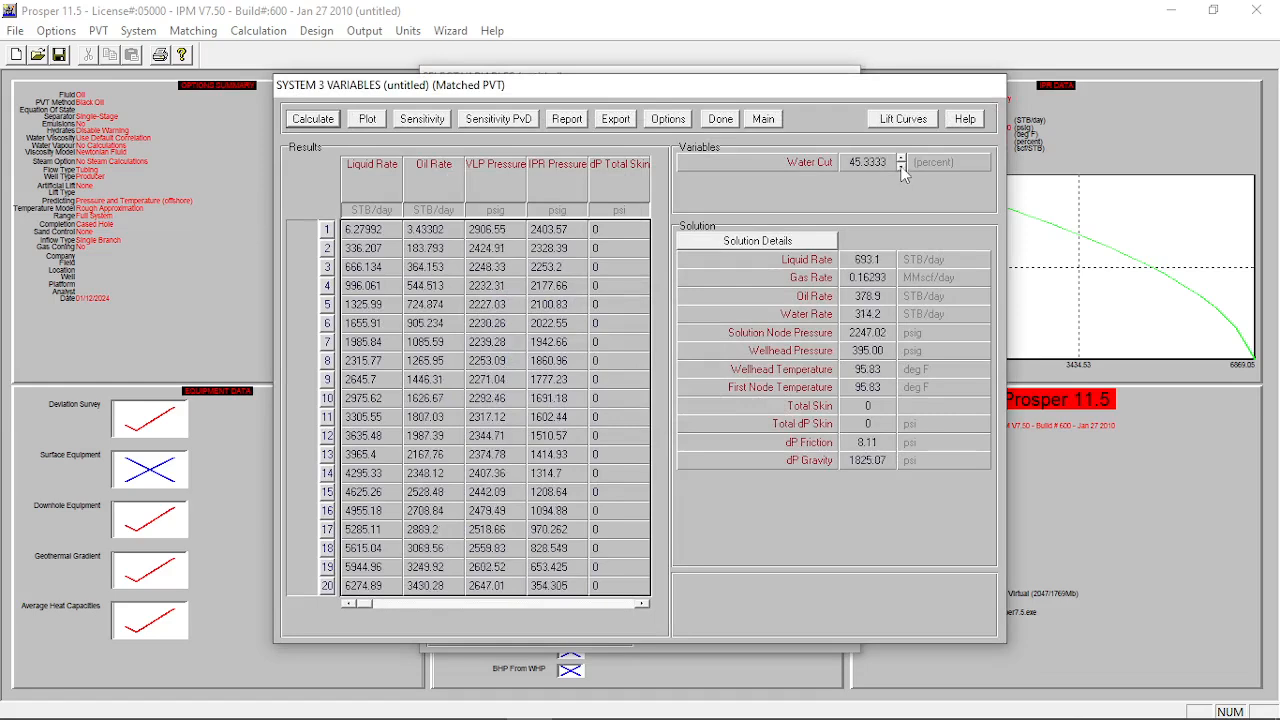
click(901, 167)
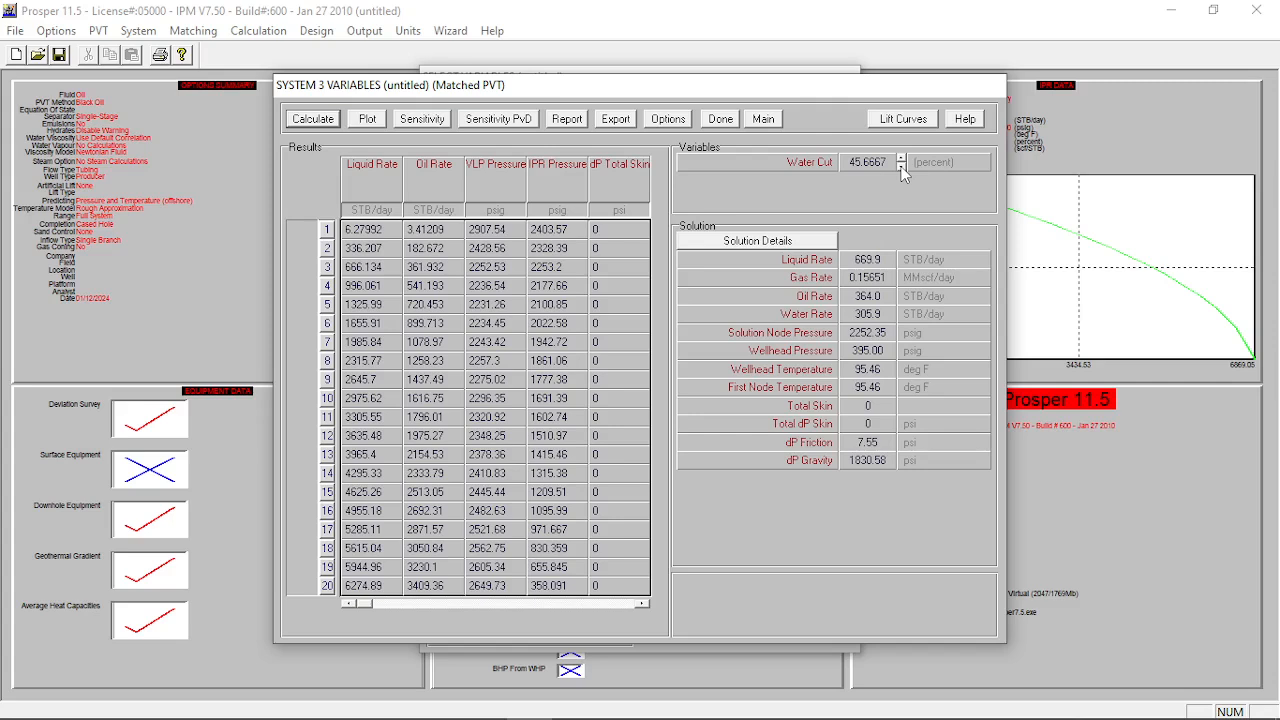
click(901, 167)
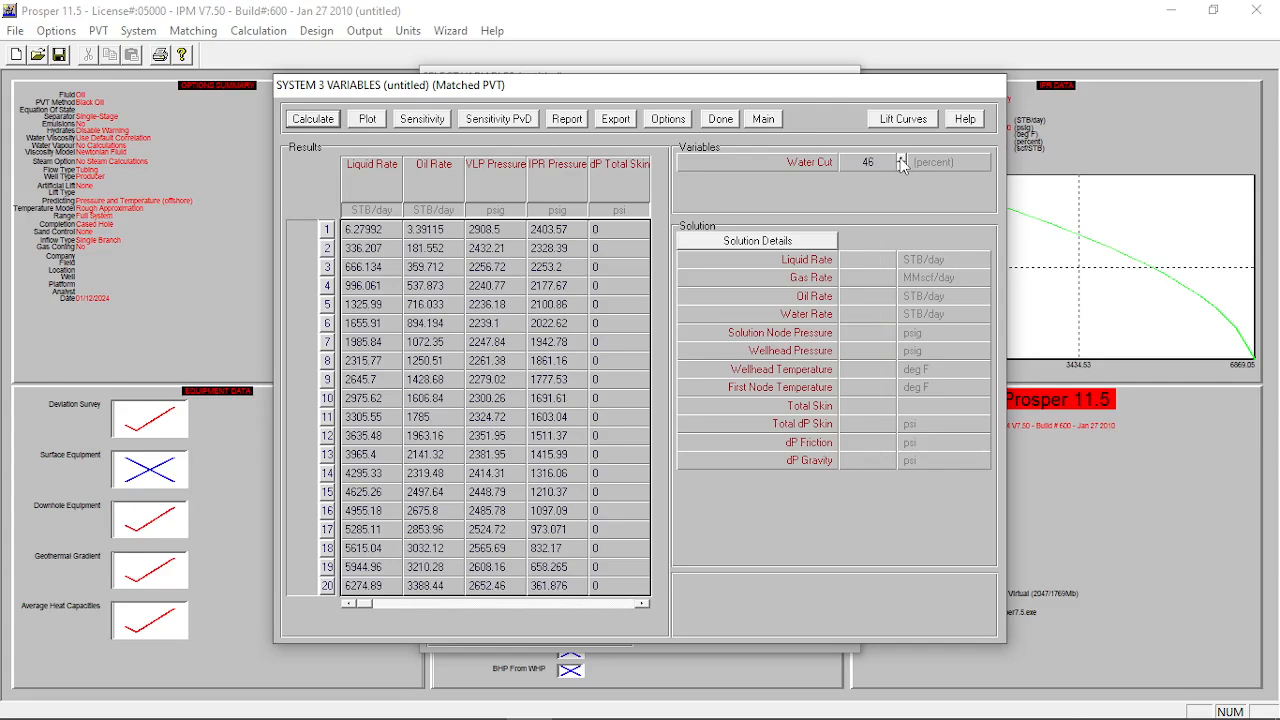
click(901, 168)
click(901, 167)
Examine the IPR/VLP intersections for the 45 to 46 percent water cuts on the System Plot, and return to the main screen
click(385, 119)
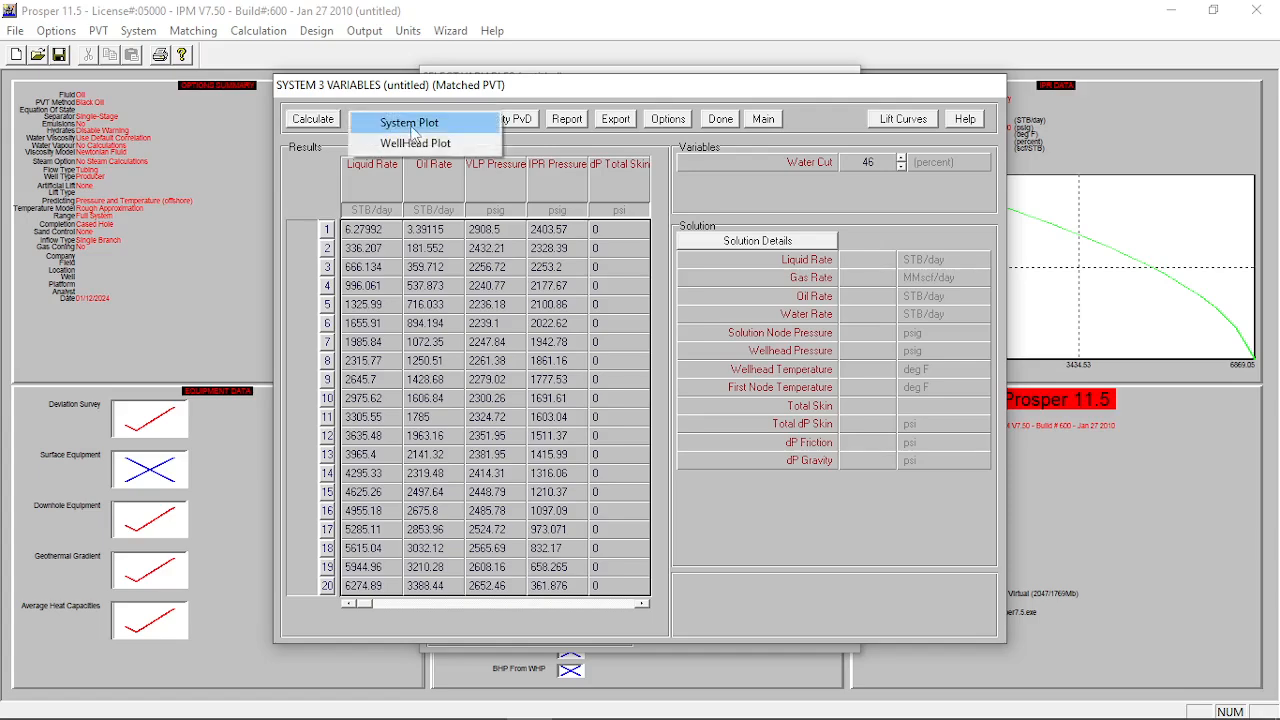
click(412, 132)
drag(188, 193, 230, 230)
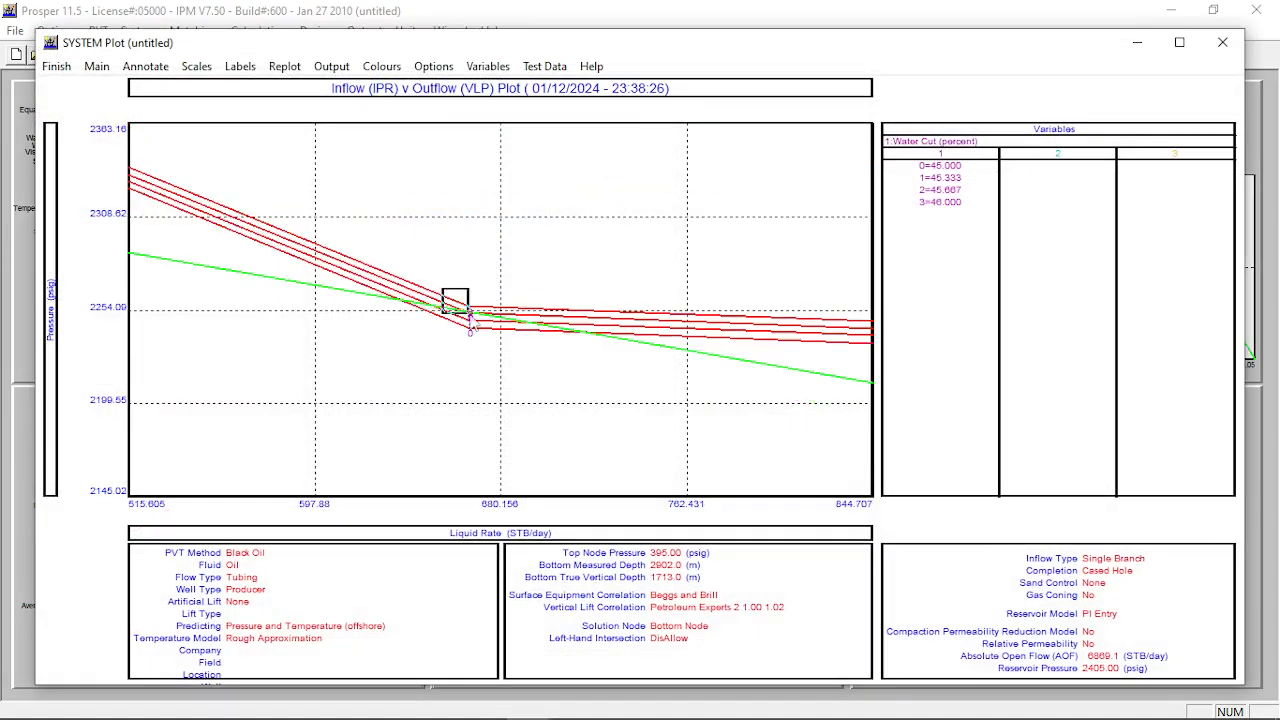
drag(417, 279, 515, 350)
drag(160, 139, 786, 468)
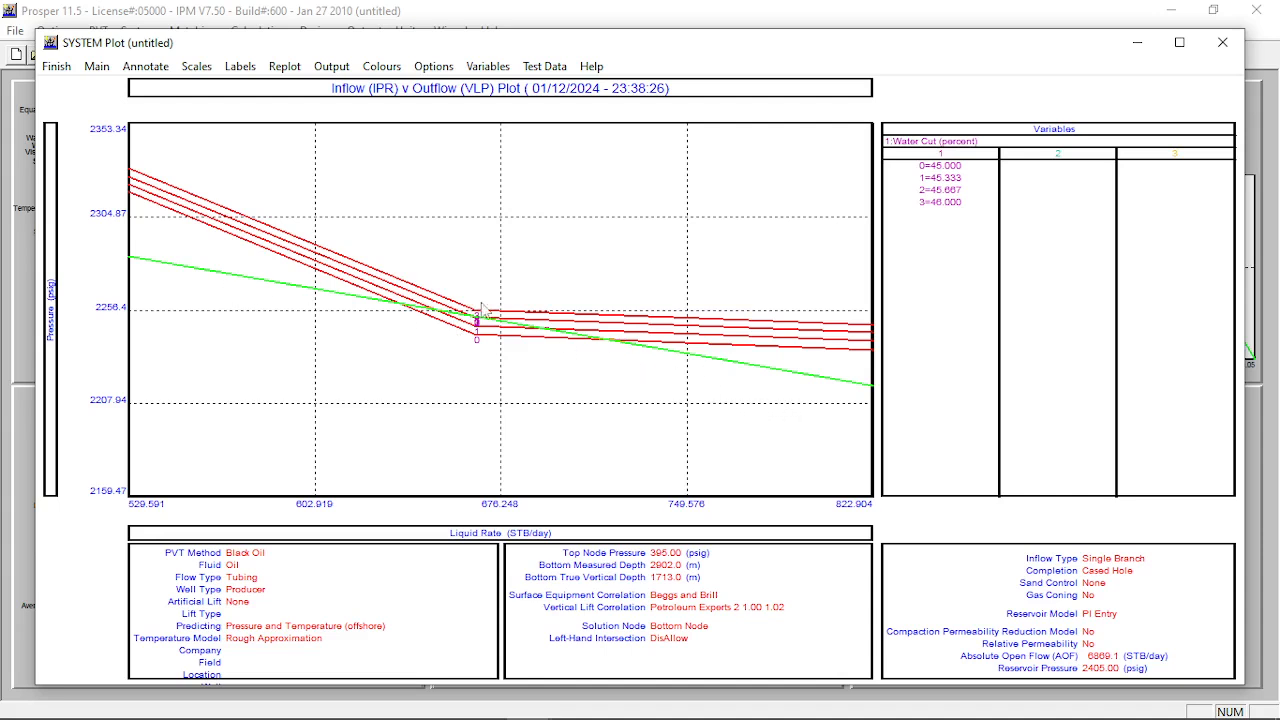
click(56, 66)
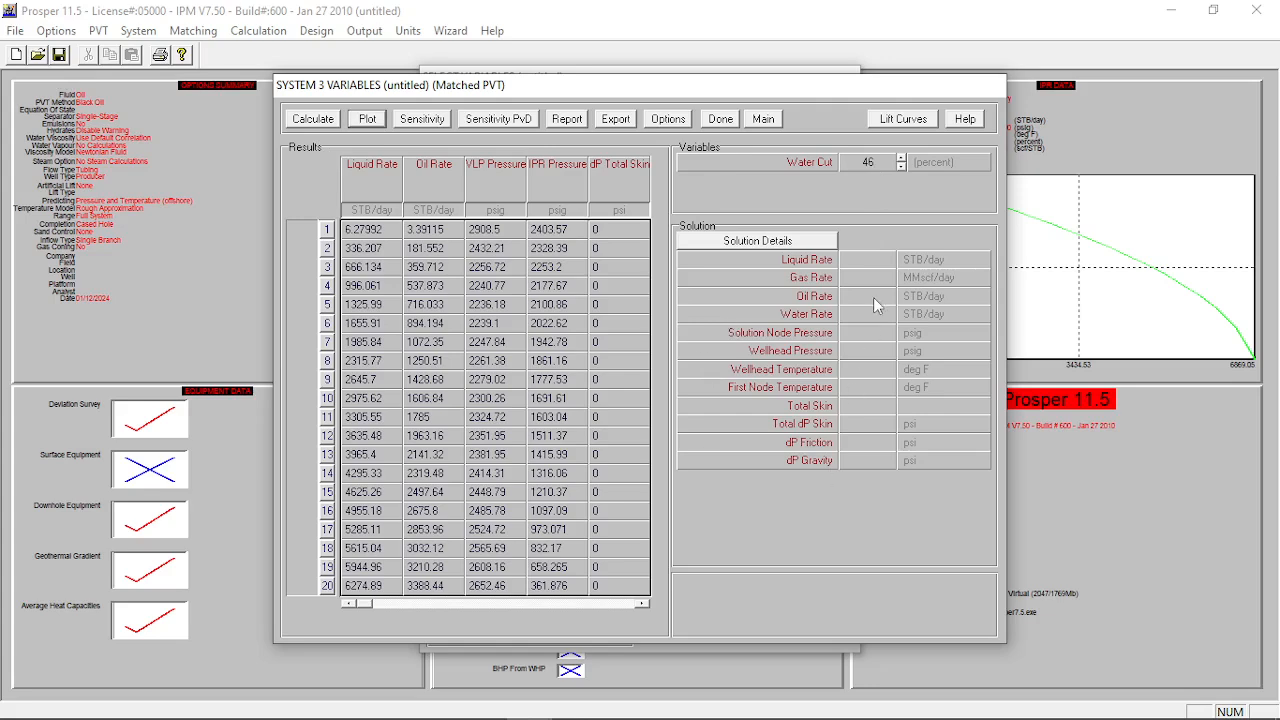
click(722, 119)
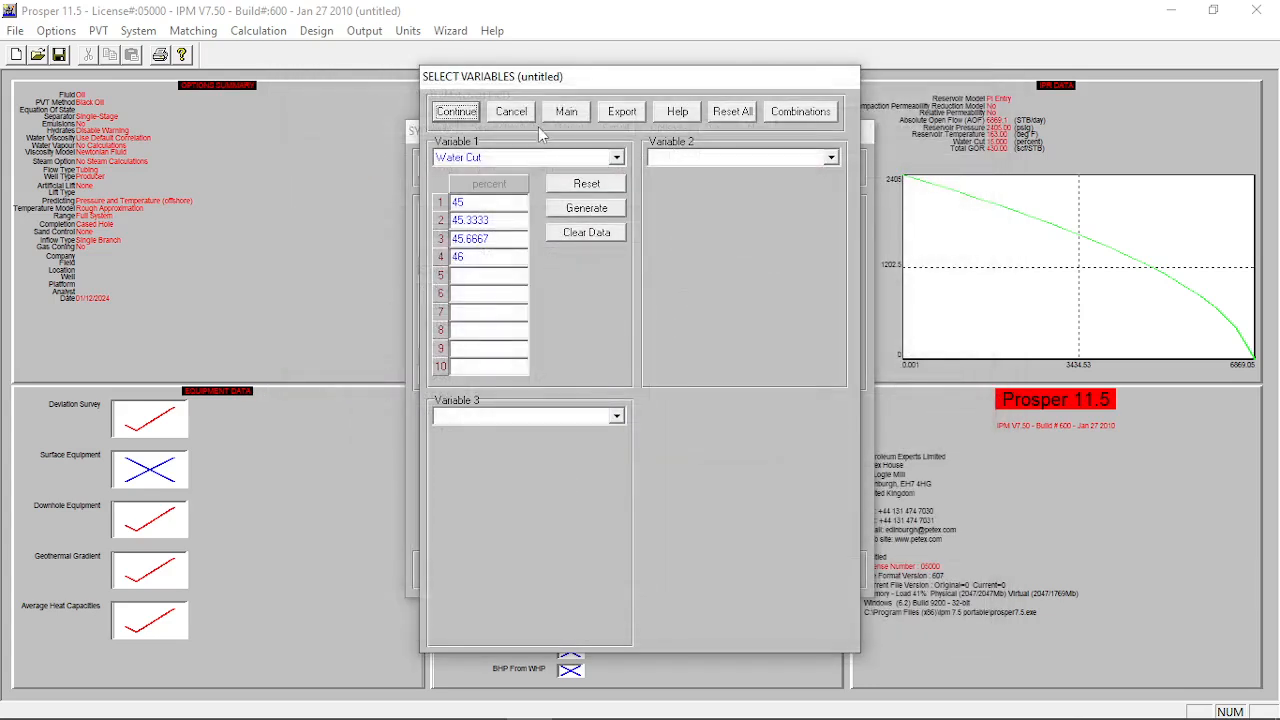
click(565, 114)
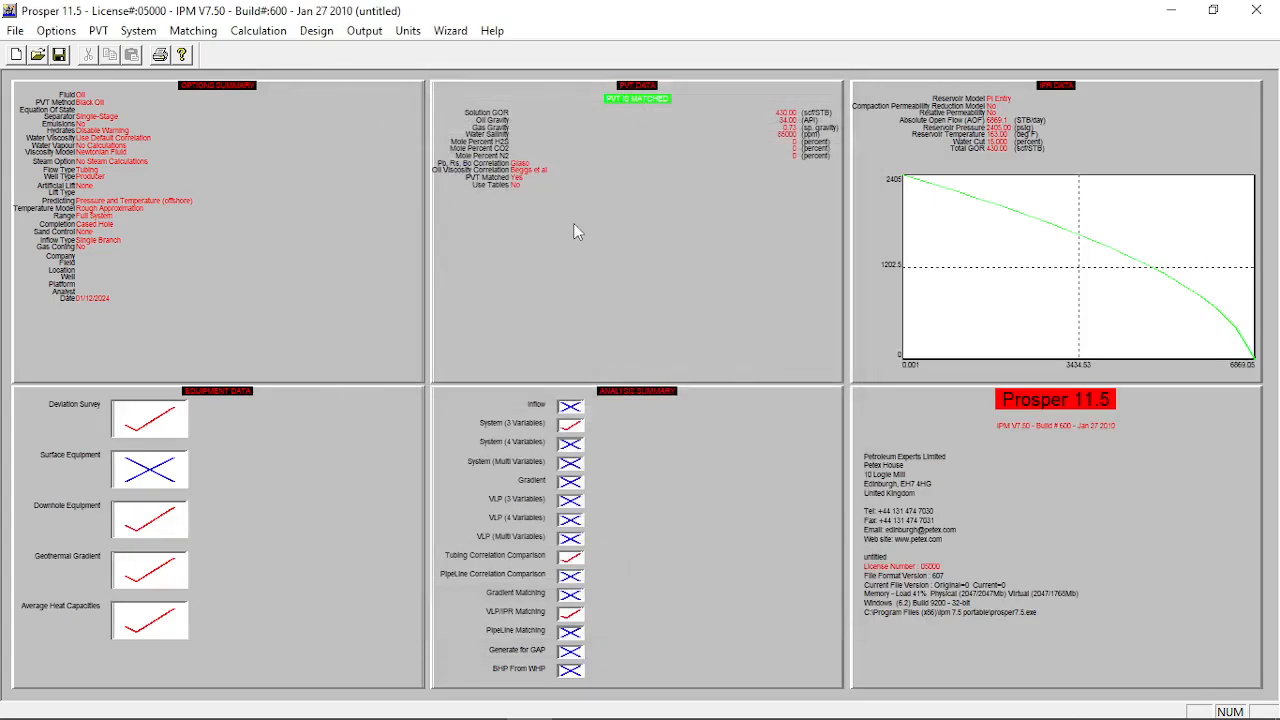